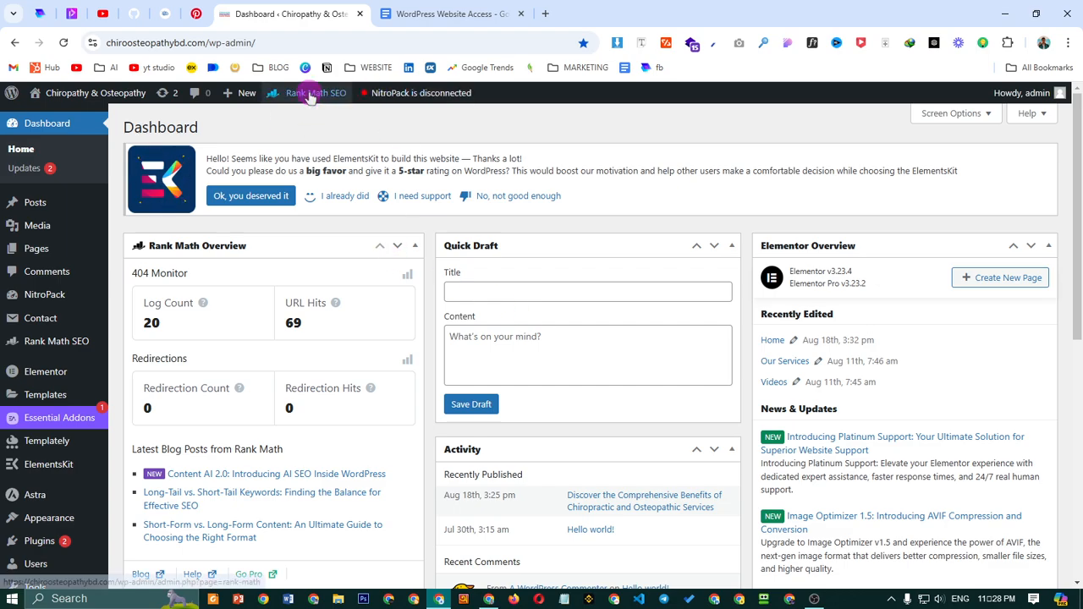
# Open the form for adding a new post in a separate browser tab and switch to it
pyautogui.moveTo(307, 91)
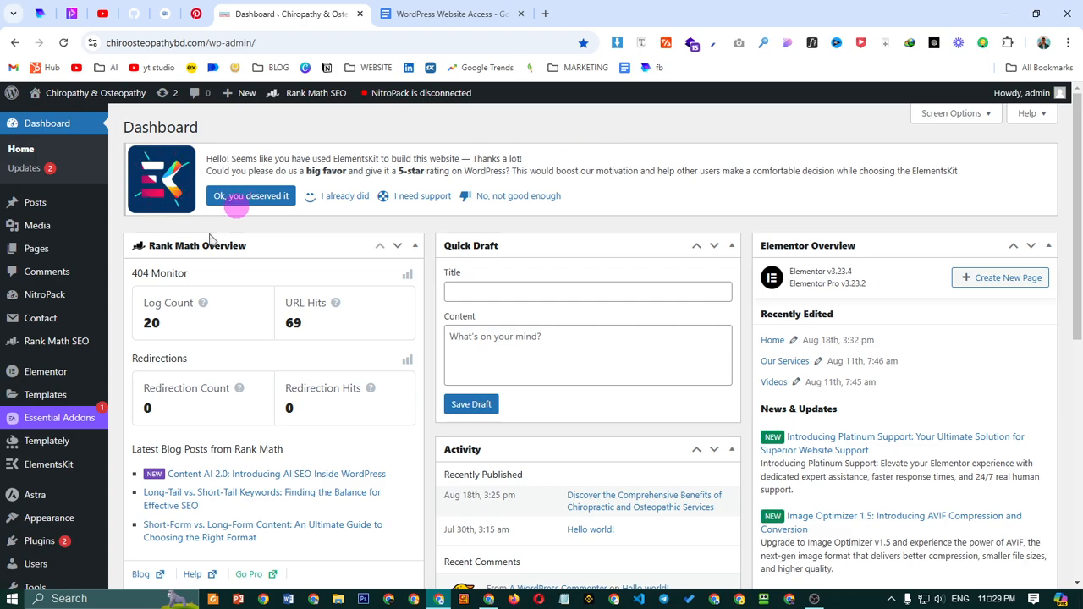
pyautogui.moveTo(34, 211)
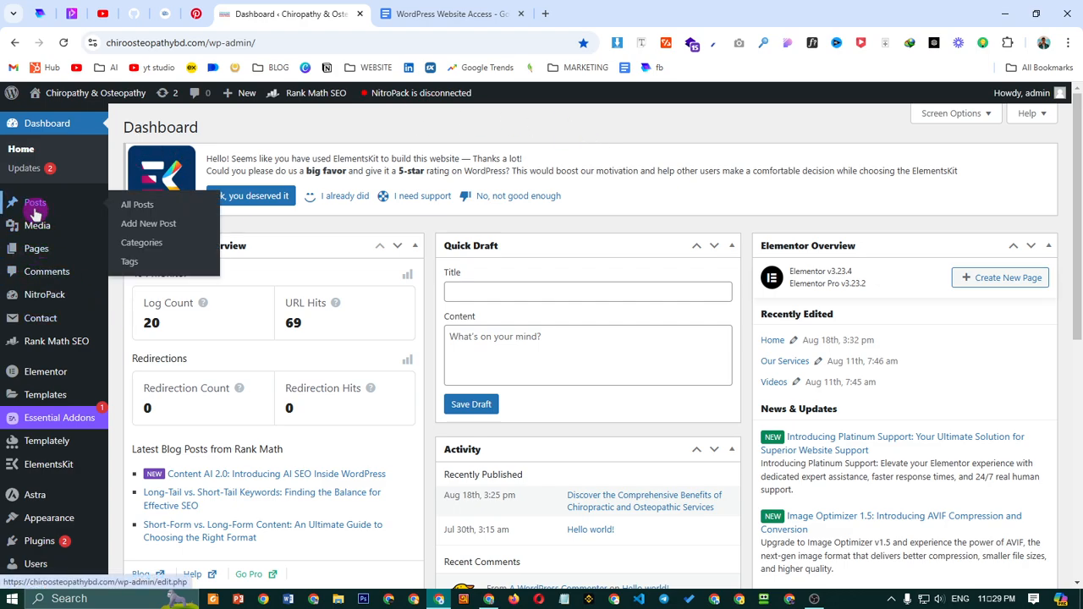
pyautogui.rightClick(143, 225)
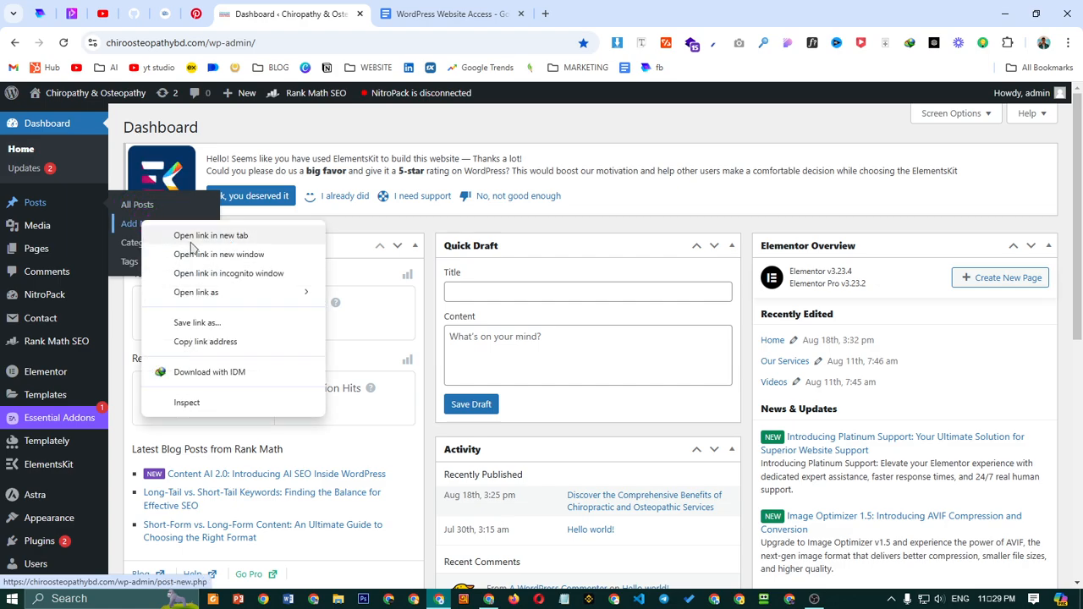
pyautogui.click(186, 236)
pyautogui.click(444, 11)
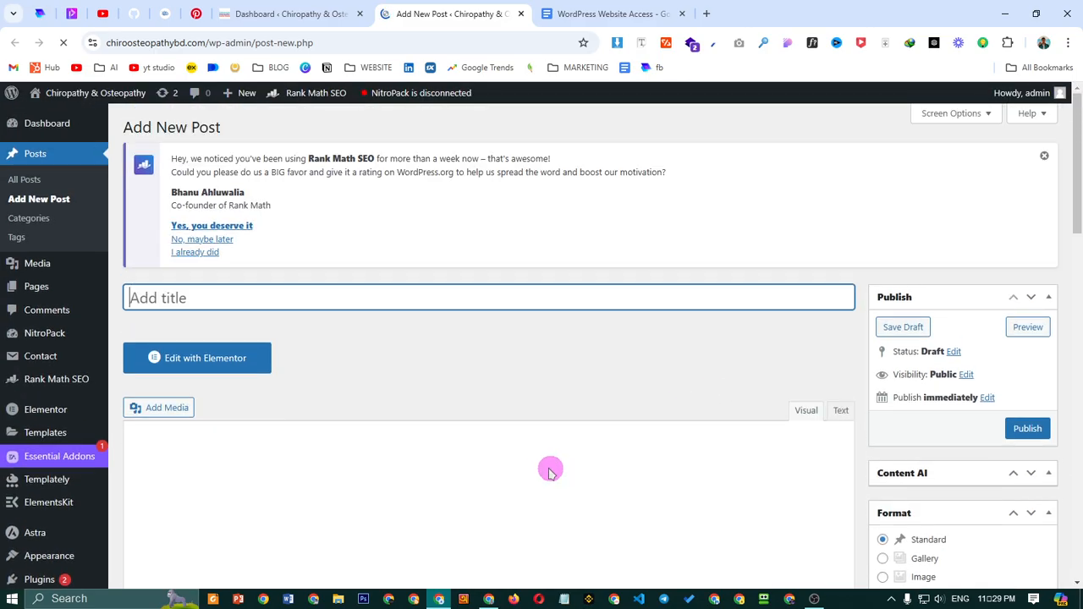
# Paste the copied article on the top 10 benefits of chiropractic services into the empty post body
pyautogui.scroll(-2, 508, 457)
pyautogui.click(165, 338)
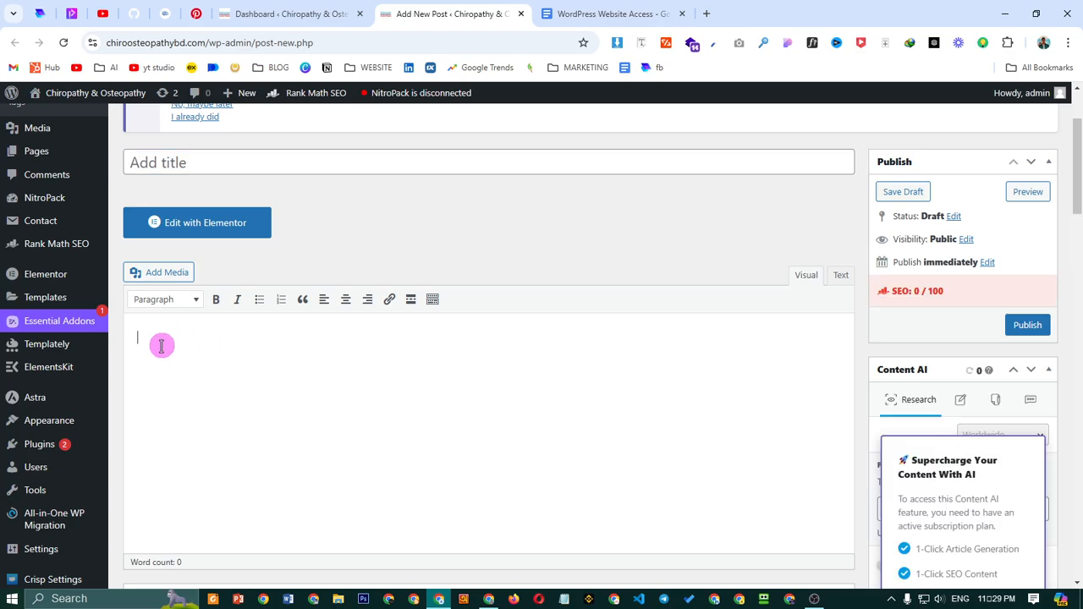
pyautogui.rightClick(161, 345)
pyautogui.click(217, 200)
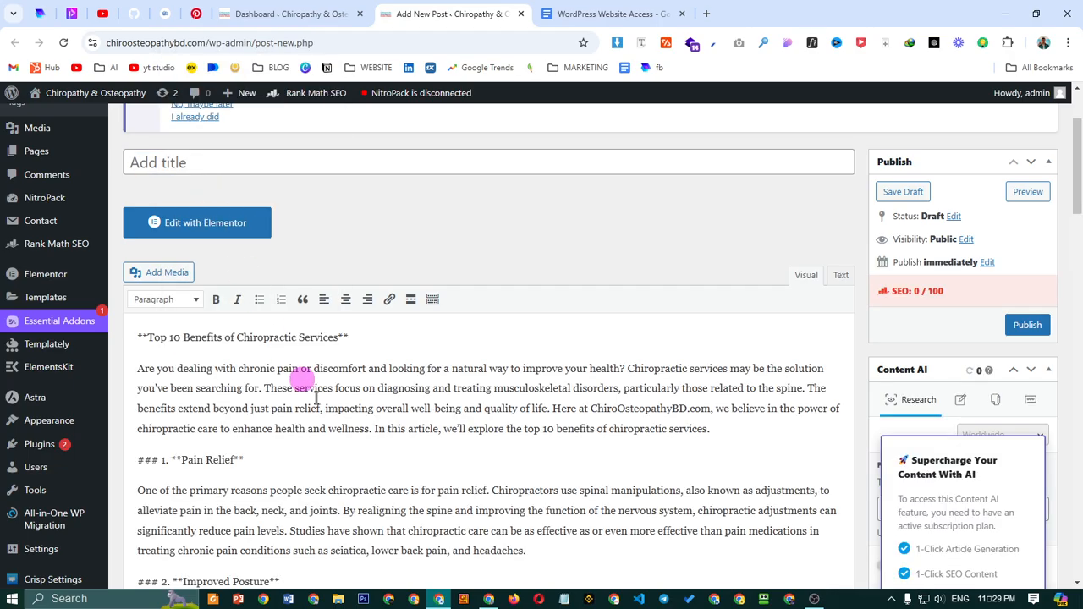
# Look through the pasted article, its word count and the Rank Math SEO section below it
pyautogui.scroll(-15, 496, 436)
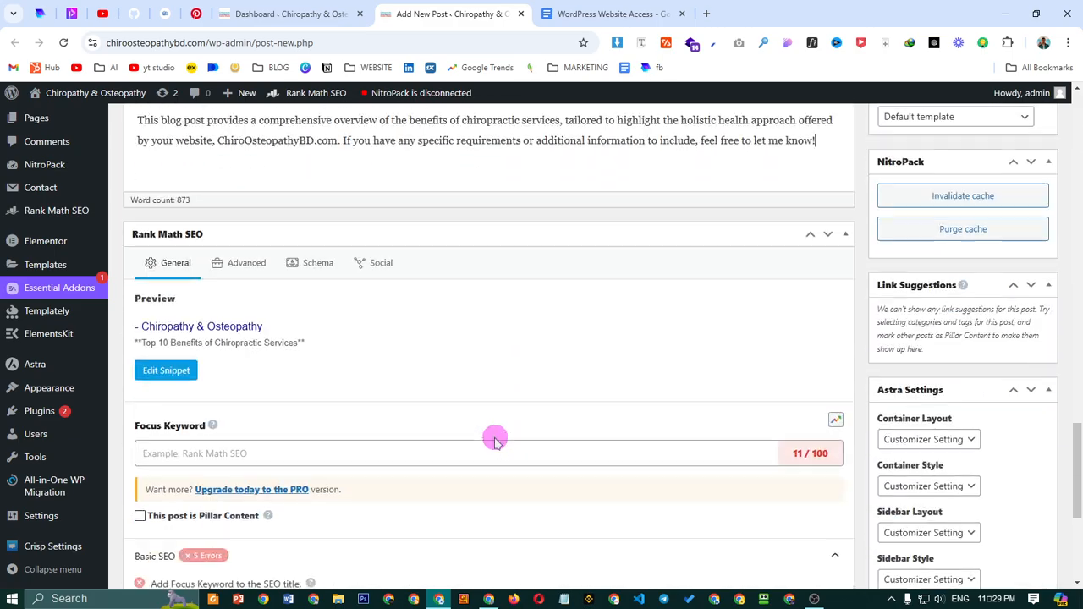
pyautogui.scroll(6, 491, 434)
pyautogui.scroll(-4, 460, 410)
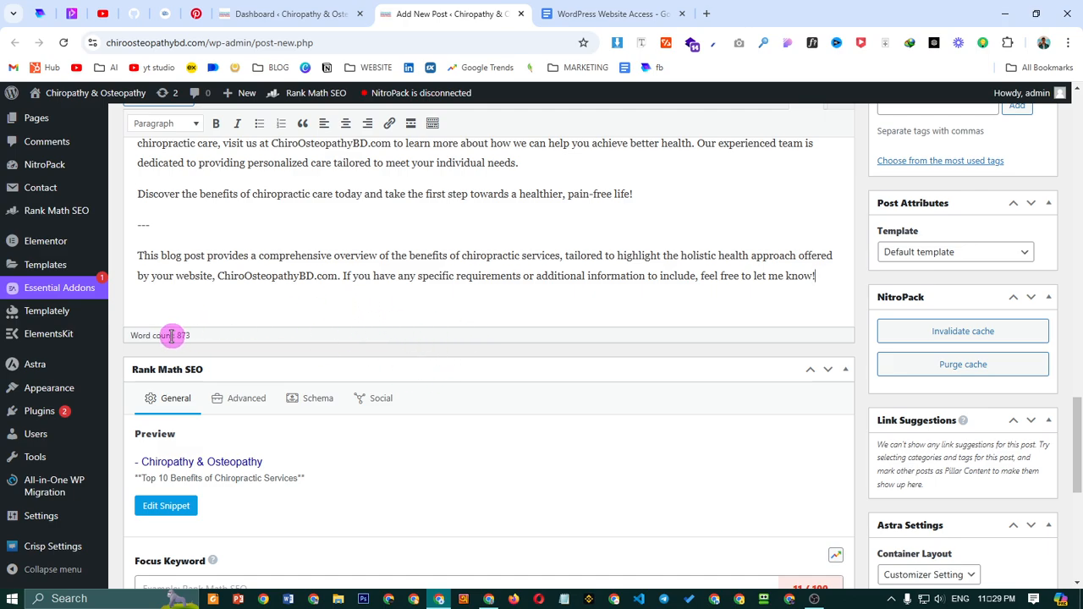
pyautogui.scroll(3, 476, 336)
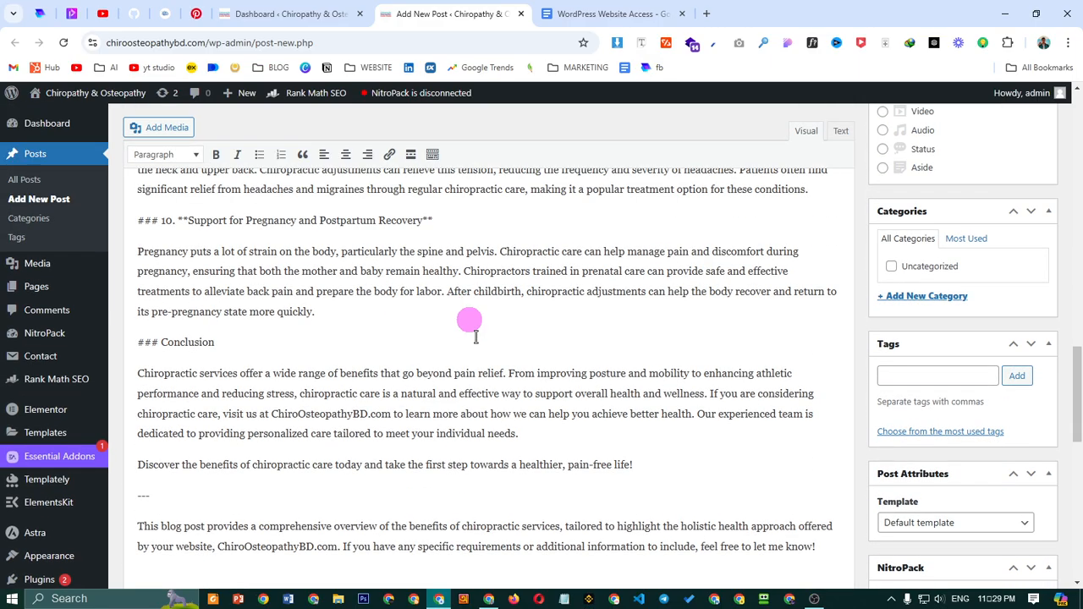
pyautogui.scroll(15, 476, 337)
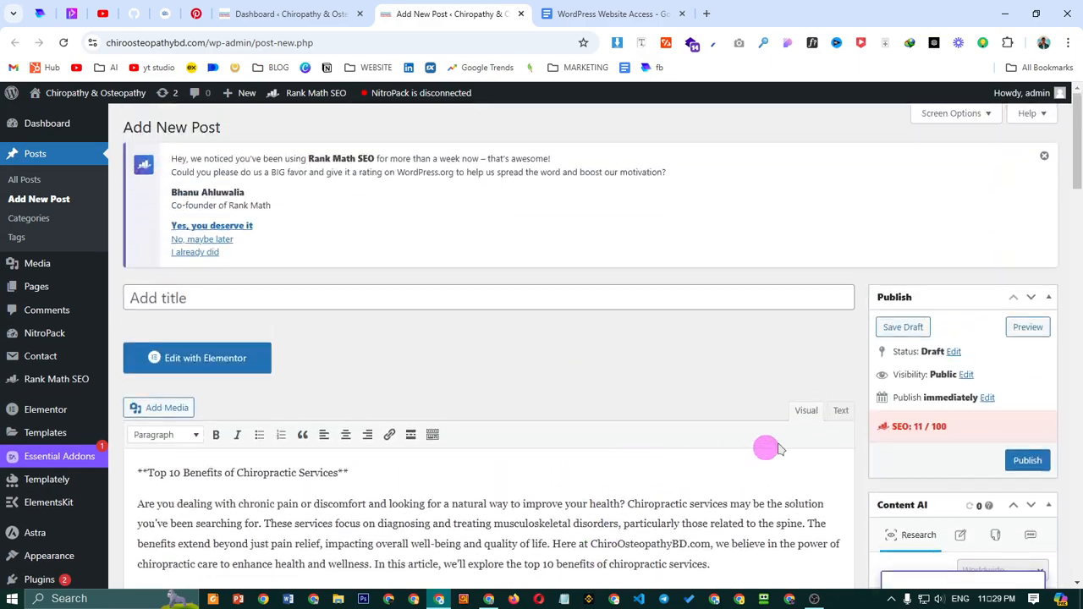
pyautogui.scroll(-2, 442, 372)
pyautogui.scroll(2, 551, 380)
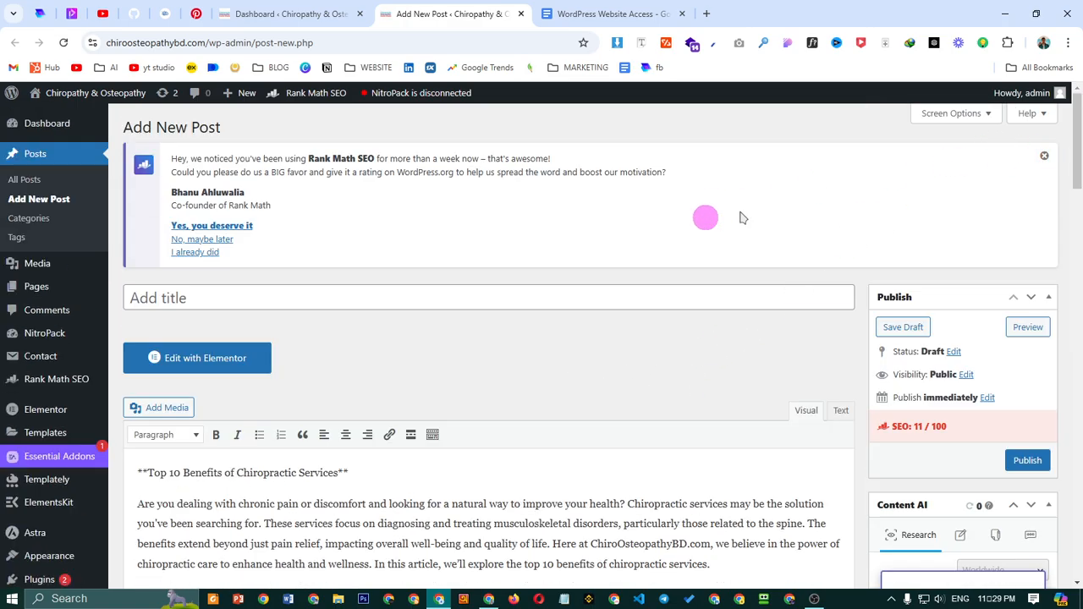
# Dismiss the Rank Math rating notice and move the article's first line from the body into the post title
pyautogui.click(1045, 159)
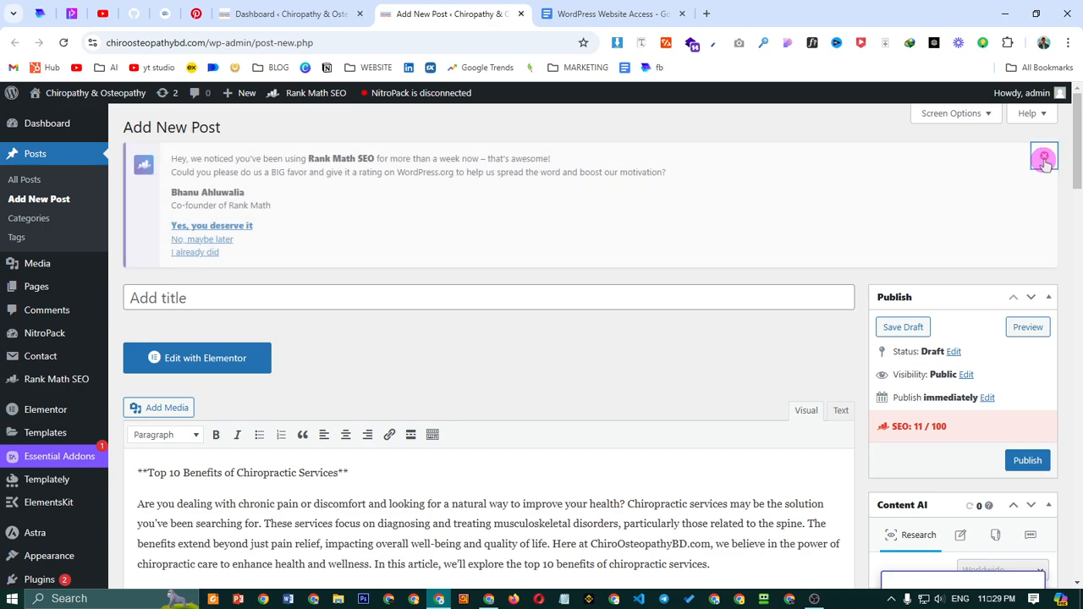
pyautogui.moveTo(354, 341); pyautogui.dragTo(132, 334)
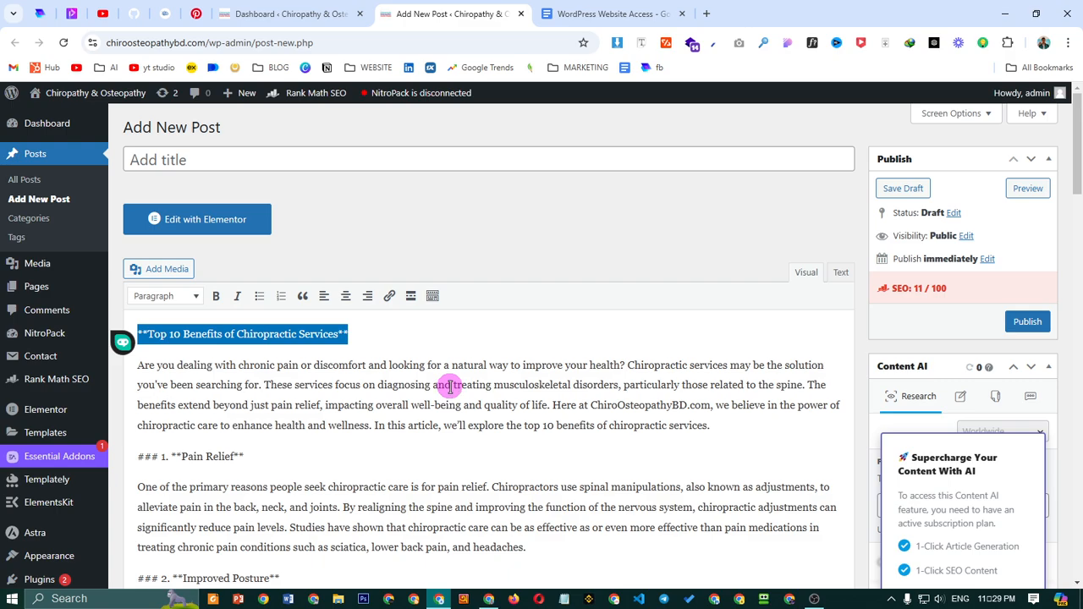
pyautogui.hotkey('ctrl', 'x')
pyautogui.click(334, 149)
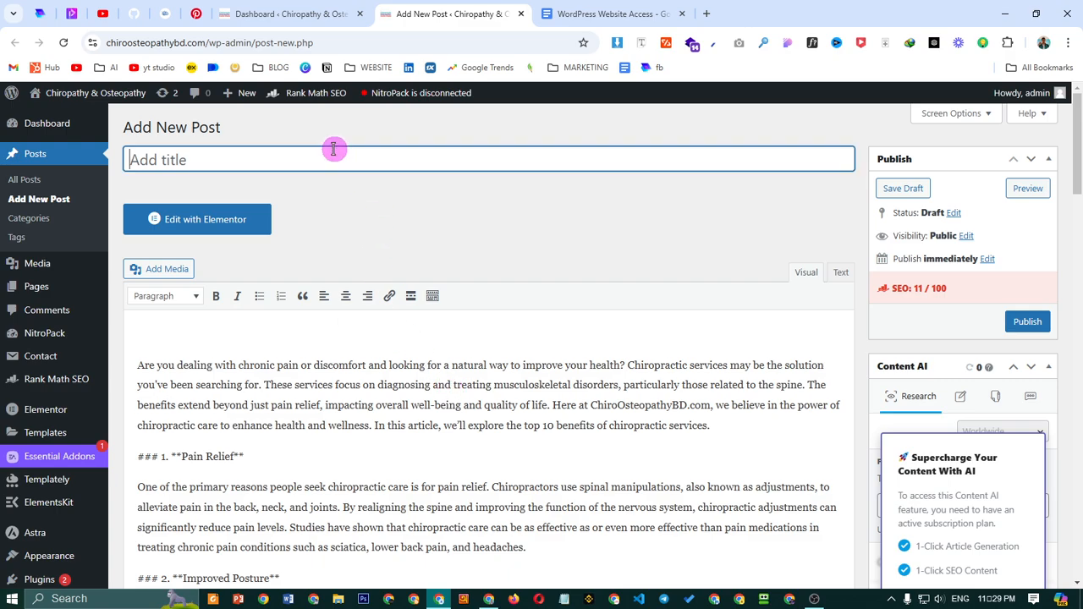
pyautogui.hotkey('ctrl', 'v')
# Strip the asterisks from the post title so it reads "Top 10 Benefits of Chiropractic Services"
pyautogui.press('BackSpace')
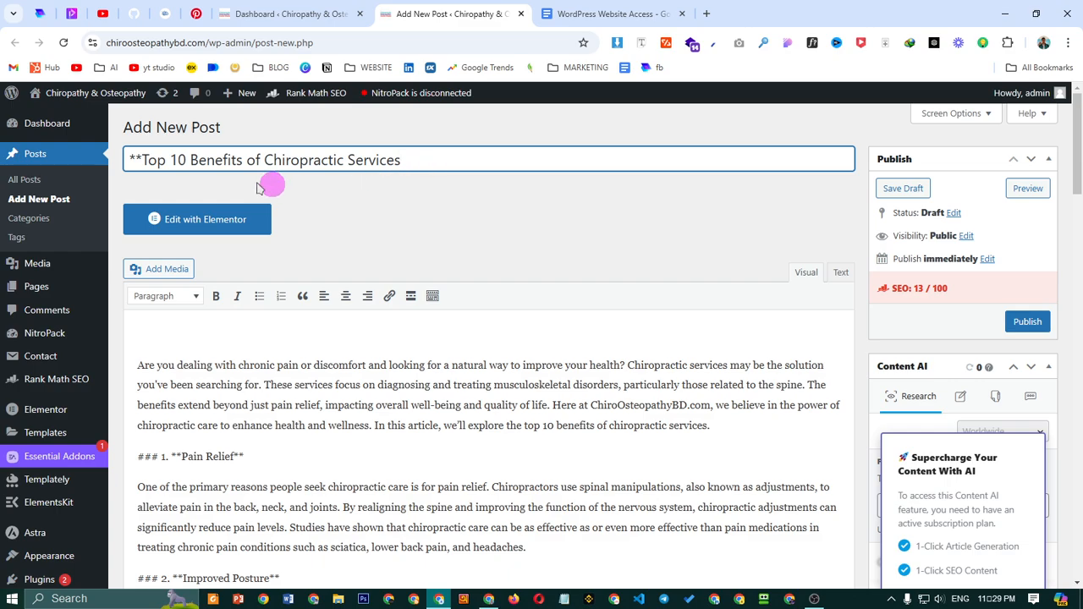
pyautogui.click(140, 162)
pyautogui.press('BackSpace')
pyautogui.press('BackSpace')
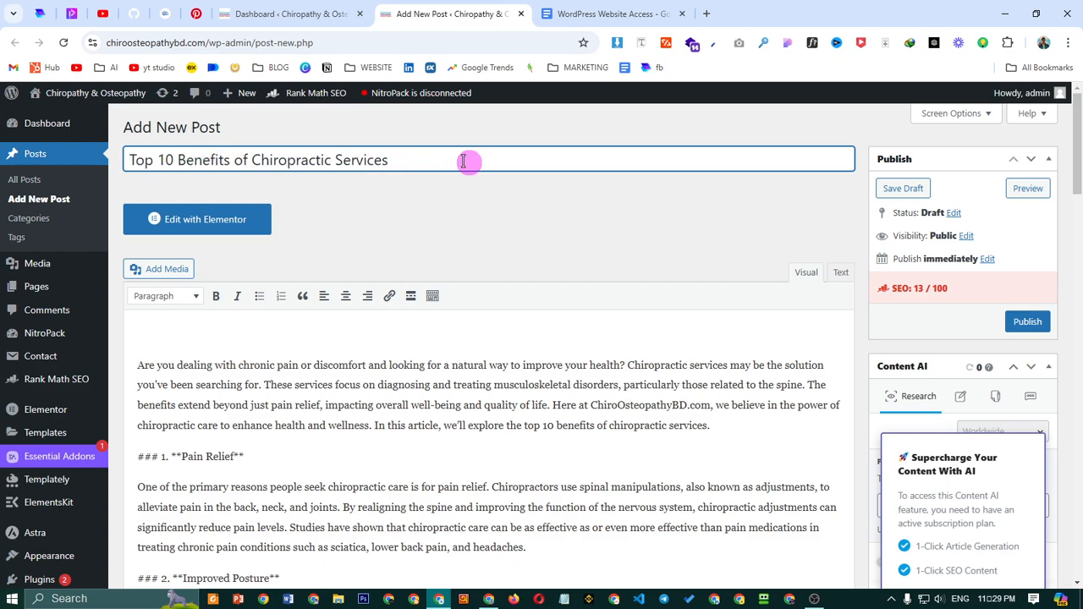
pyautogui.click(423, 162)
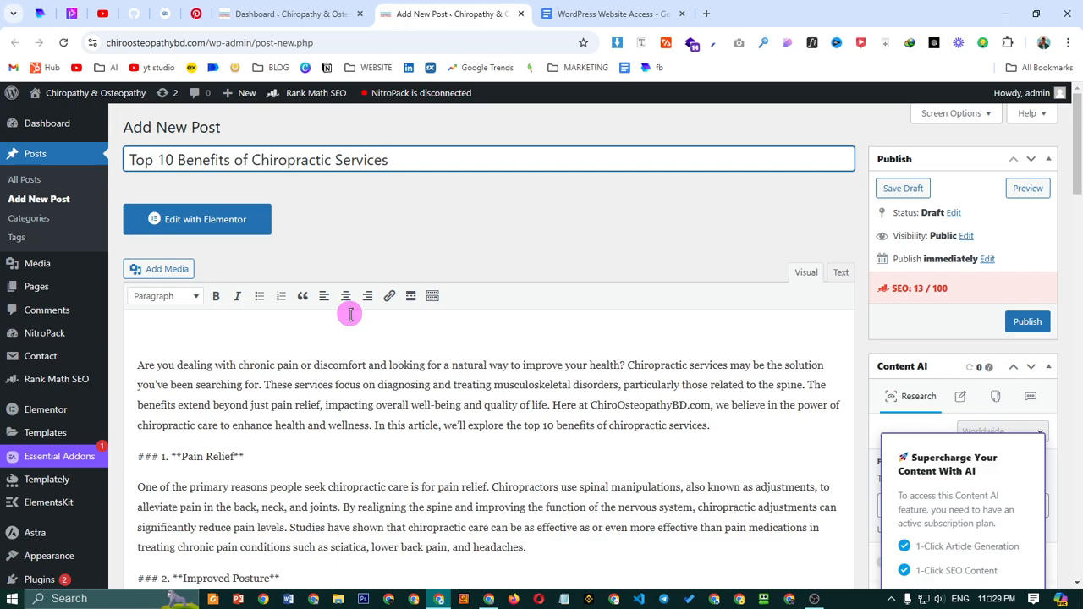
# Remove the empty line above the article's opening paragraph
pyautogui.scroll(-2, 443, 317)
pyautogui.scroll(2, 386, 358)
pyautogui.click(135, 360)
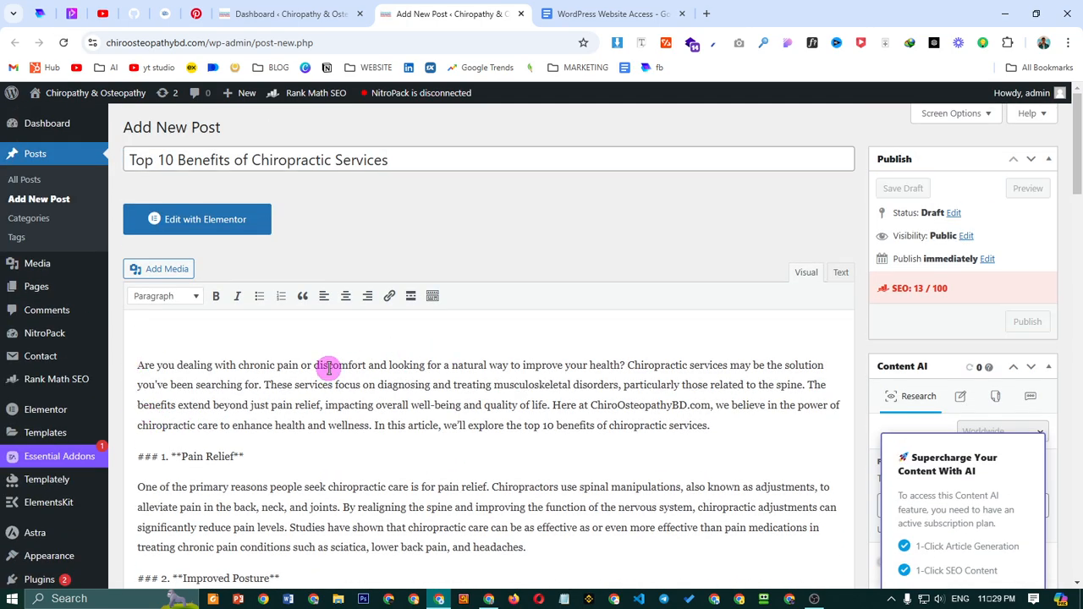
pyautogui.press('BackSpace')
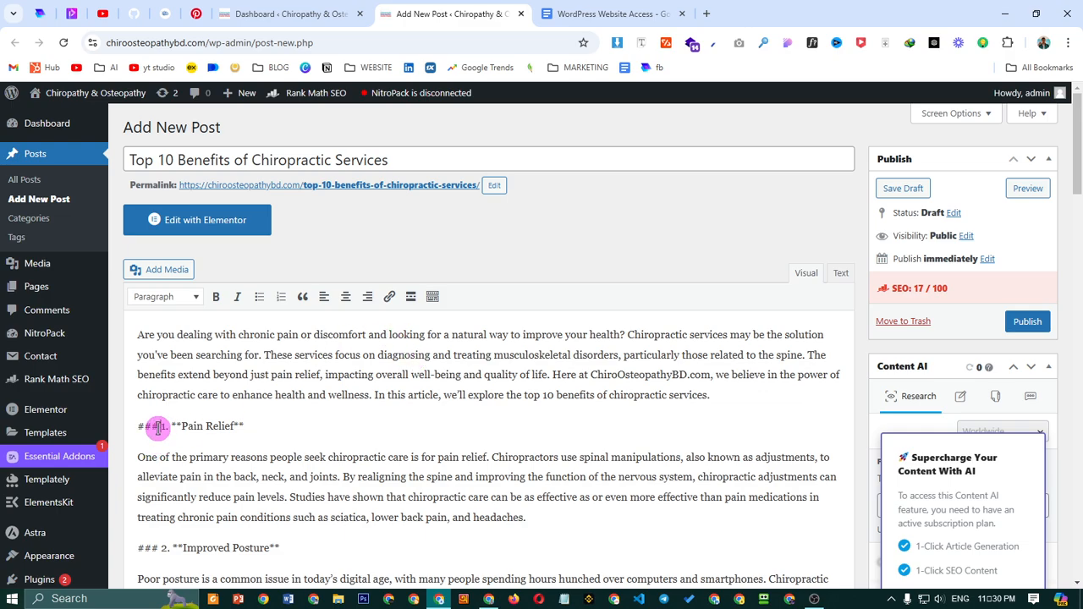
# Delete the ### marks before the "Pain Relief" and "Improved Posture" headings and the asterisks after "Pain Relief"
pyautogui.moveTo(156, 428); pyautogui.dragTo(127, 427)
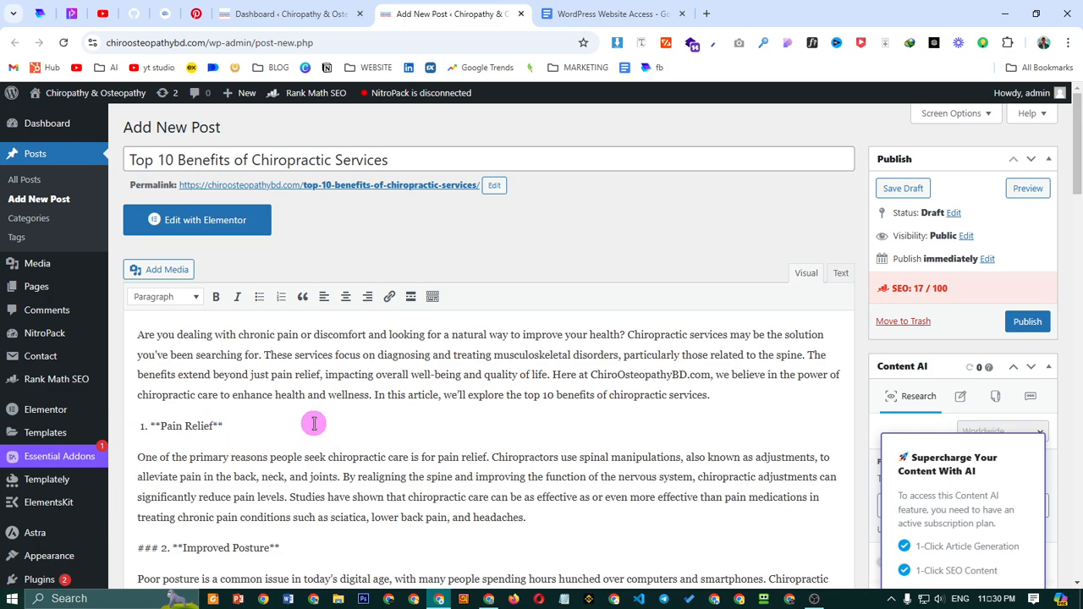
pyautogui.scroll(-2, 302, 447)
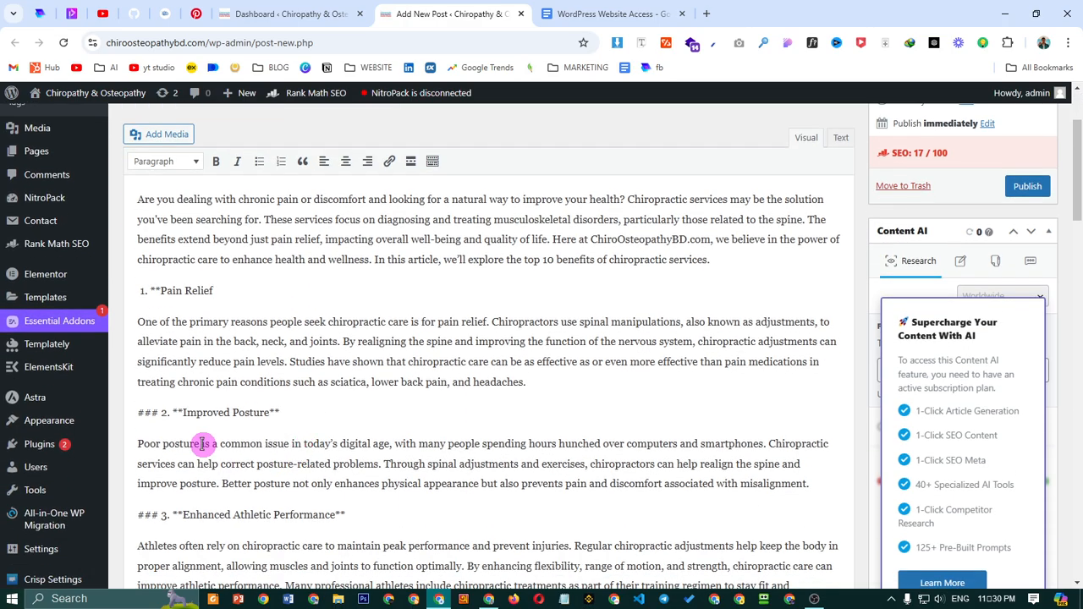
pyautogui.moveTo(158, 414); pyautogui.dragTo(137, 414)
pyautogui.press('BackSpace')
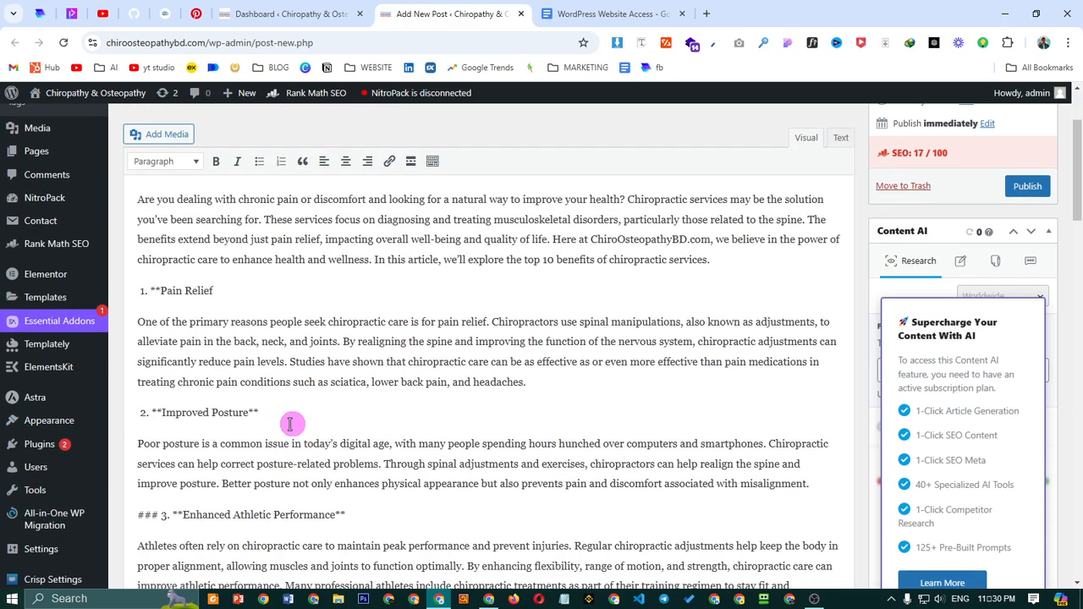
# Delete the ### marks before the "Enhanced Athletic Performance" and "Stress Reduction" headings
pyautogui.scroll(-2, 290, 426)
pyautogui.moveTo(161, 379); pyautogui.dragTo(138, 380)
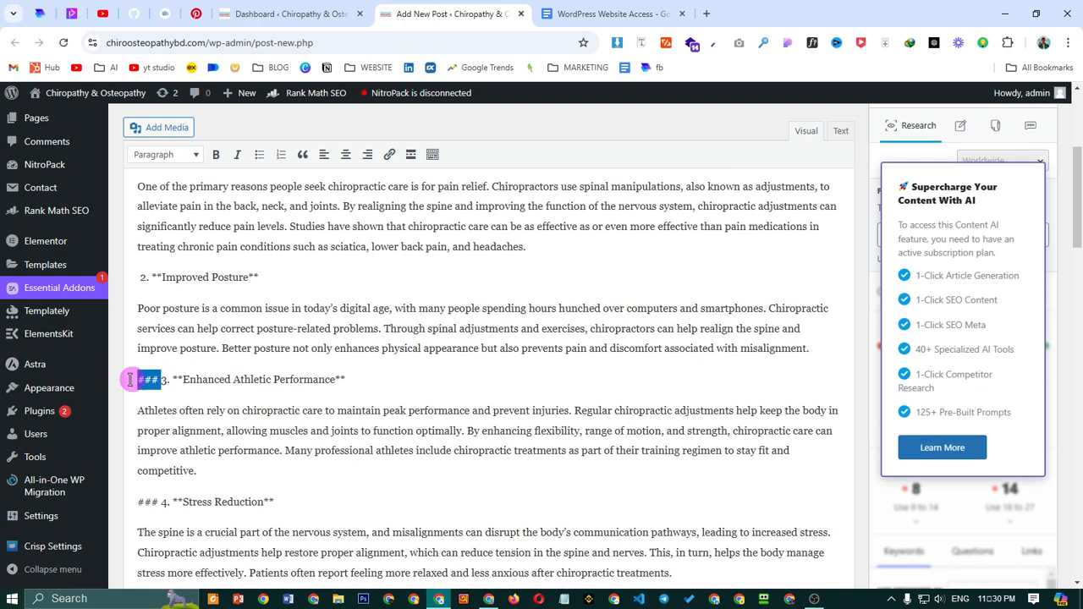
pyautogui.press('BackSpace')
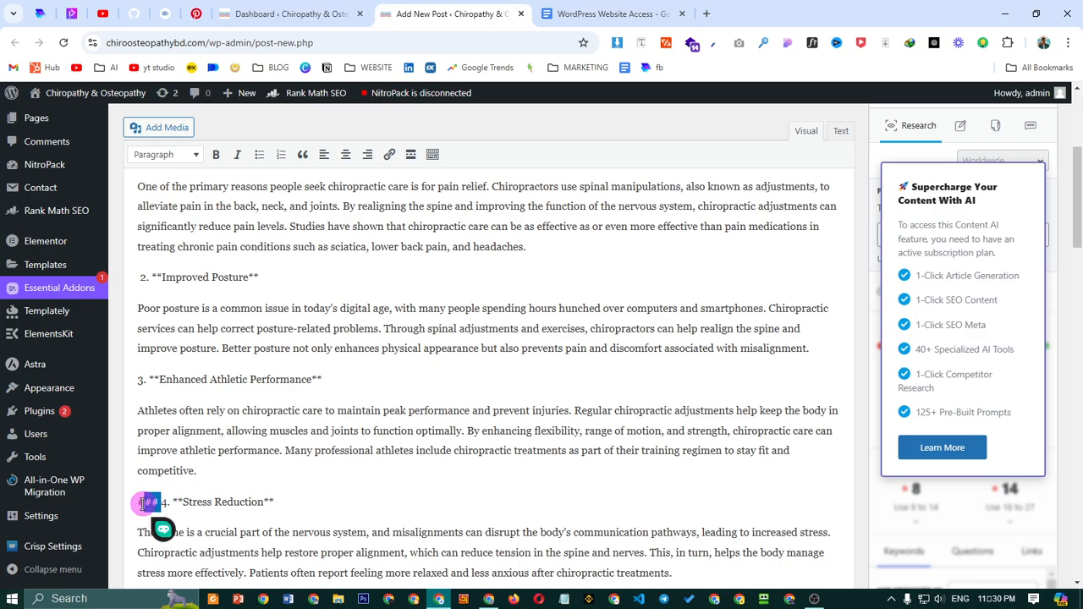
pyautogui.press('BackSpace')
# Delete the ### marks before the "Better Immune Function" and "Improved Sleep Quality" headings, keeping each heading on its own line
pyautogui.scroll(-4, 421, 451)
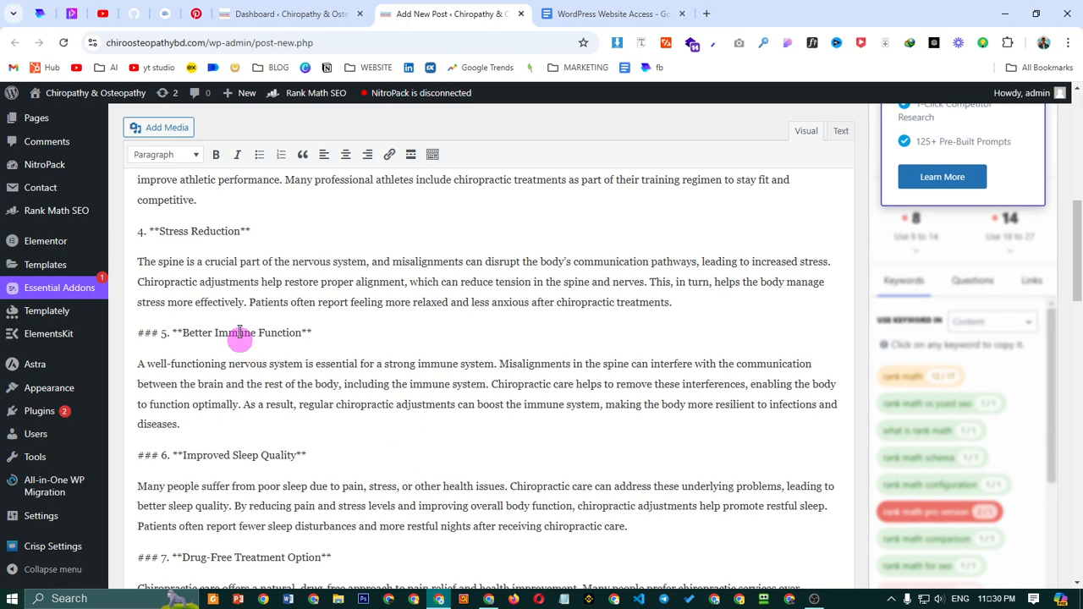
pyautogui.doubleClick(157, 332)
pyautogui.press('BackSpace')
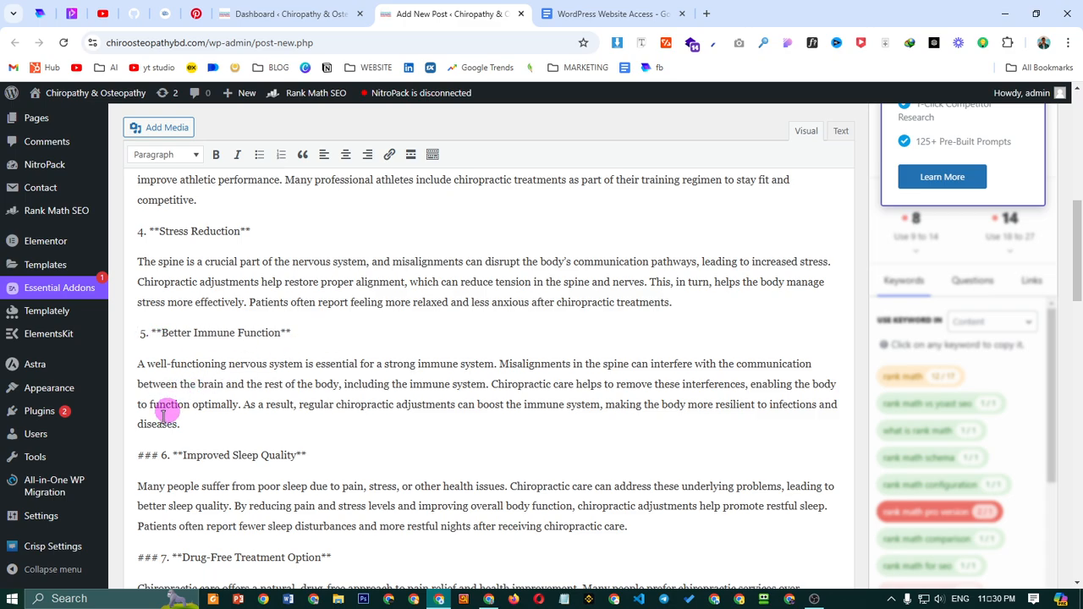
pyautogui.doubleClick(155, 454)
pyautogui.press('BackSpace')
pyautogui.press('BackSpace')
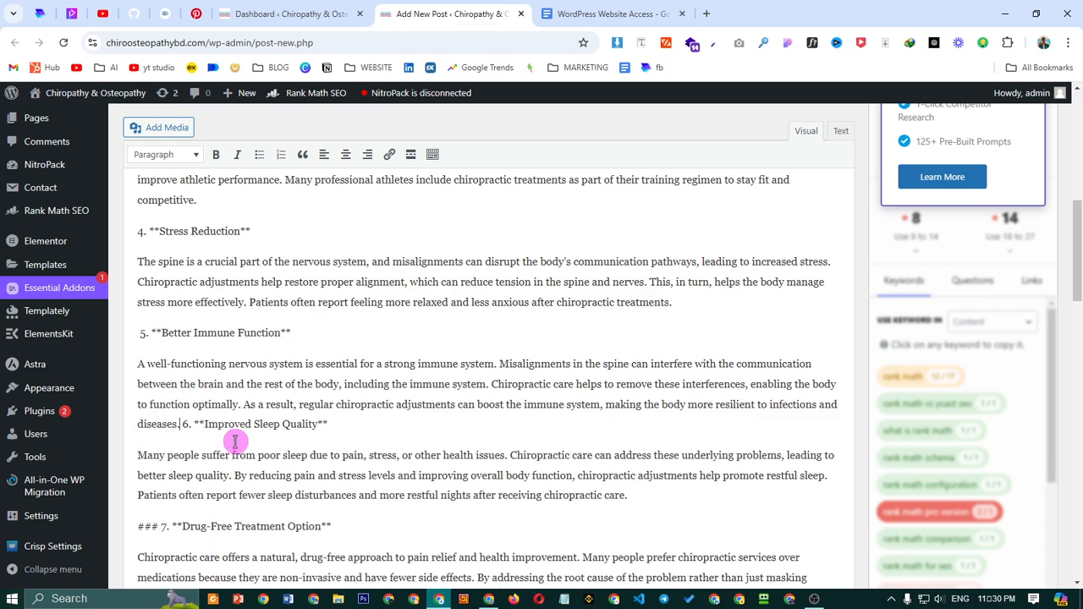
pyautogui.press('Return')
pyautogui.scroll(-2, 244, 430)
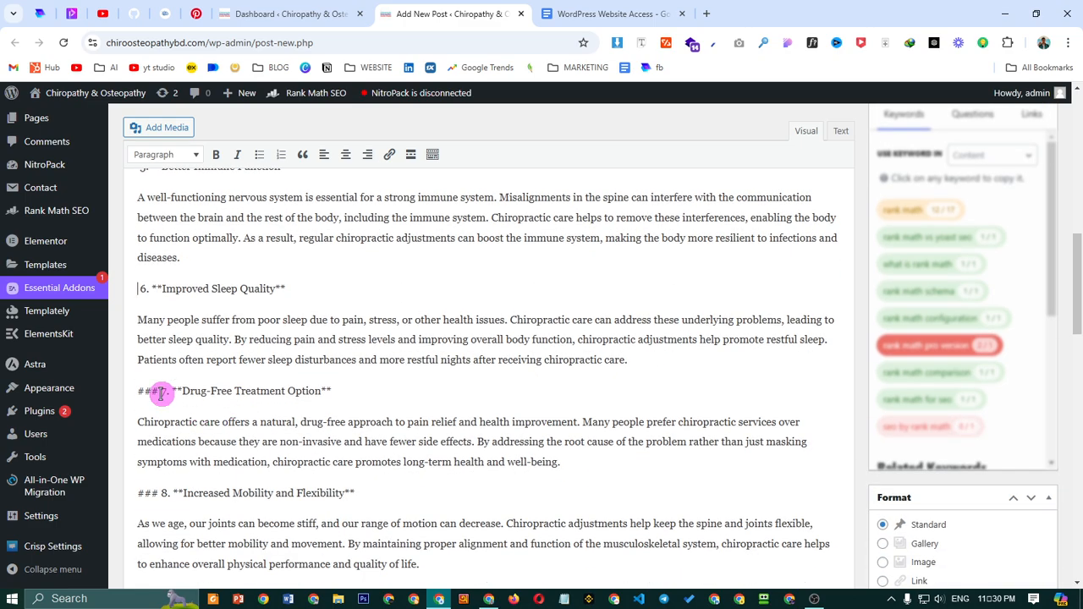
# Delete the ### marks before the "Drug-Free Treatment Option" and "Increased Mobility and Flexibility" headings
pyautogui.doubleClick(160, 392)
pyautogui.press('BackSpace')
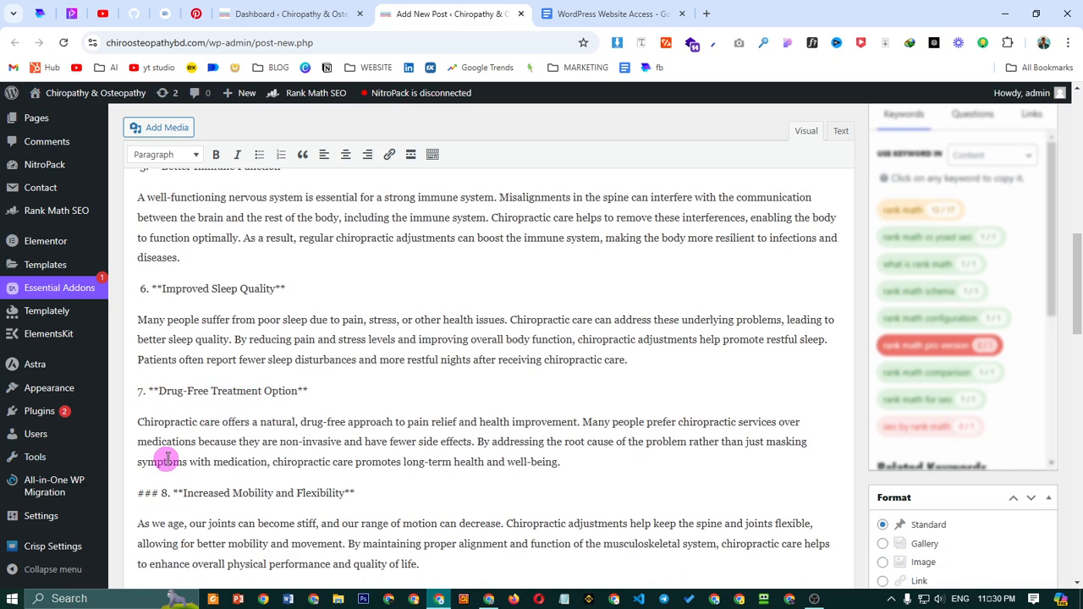
pyautogui.doubleClick(160, 494)
pyautogui.press('BackSpace')
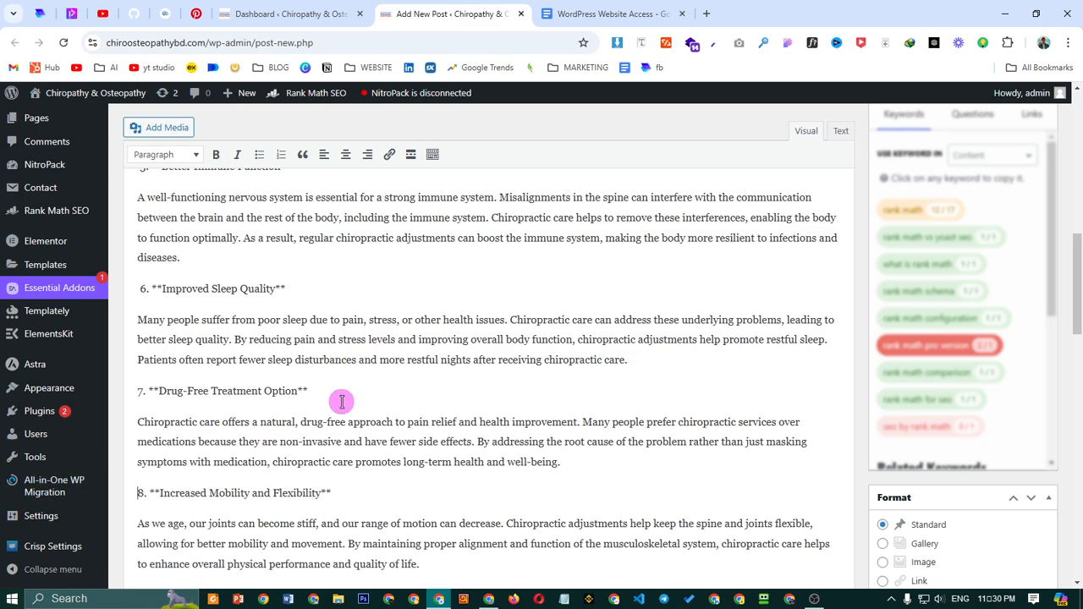
# Delete the ### marks before headings 9 and 10 and before the "Conclusion" heading
pyautogui.scroll(-3, 341, 404)
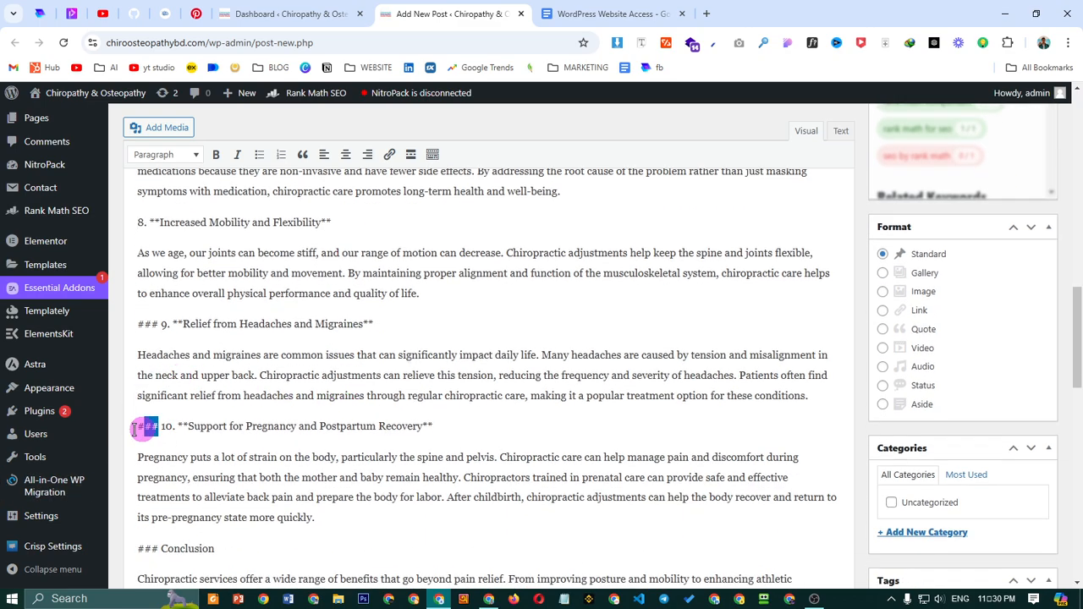
pyautogui.press('BackSpace')
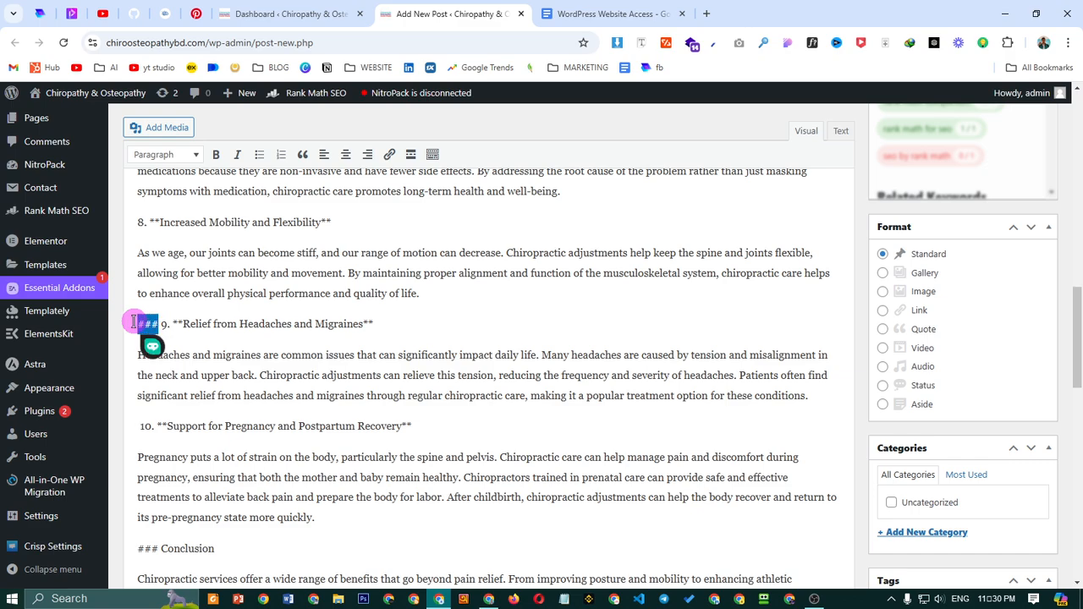
pyautogui.press('BackSpace')
pyautogui.scroll(-2, 296, 338)
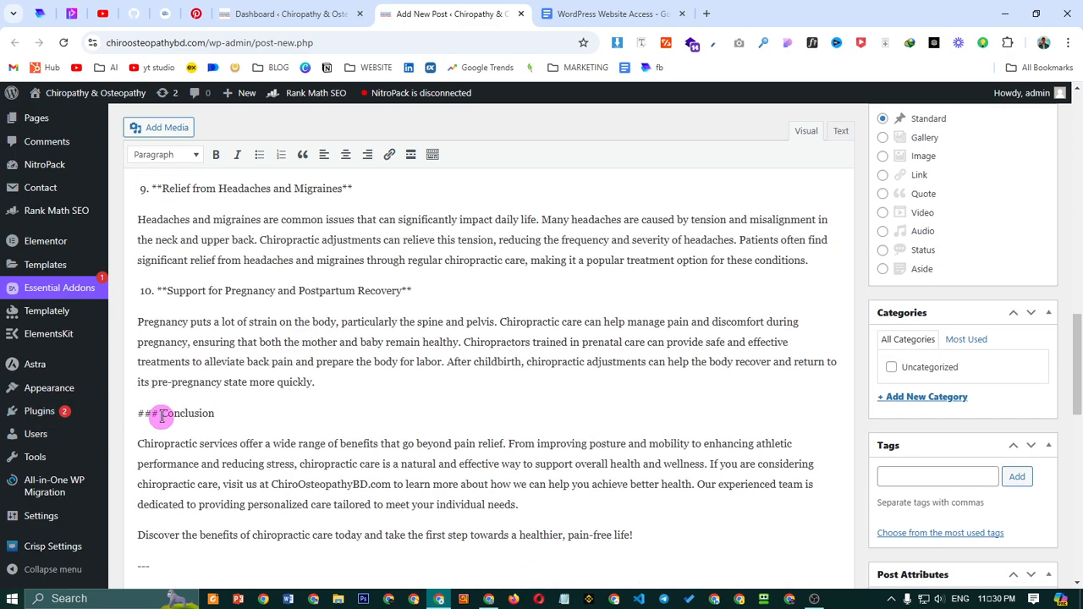
pyautogui.doubleClick(157, 415)
pyautogui.press('BackSpace')
pyautogui.scroll(10, 474, 404)
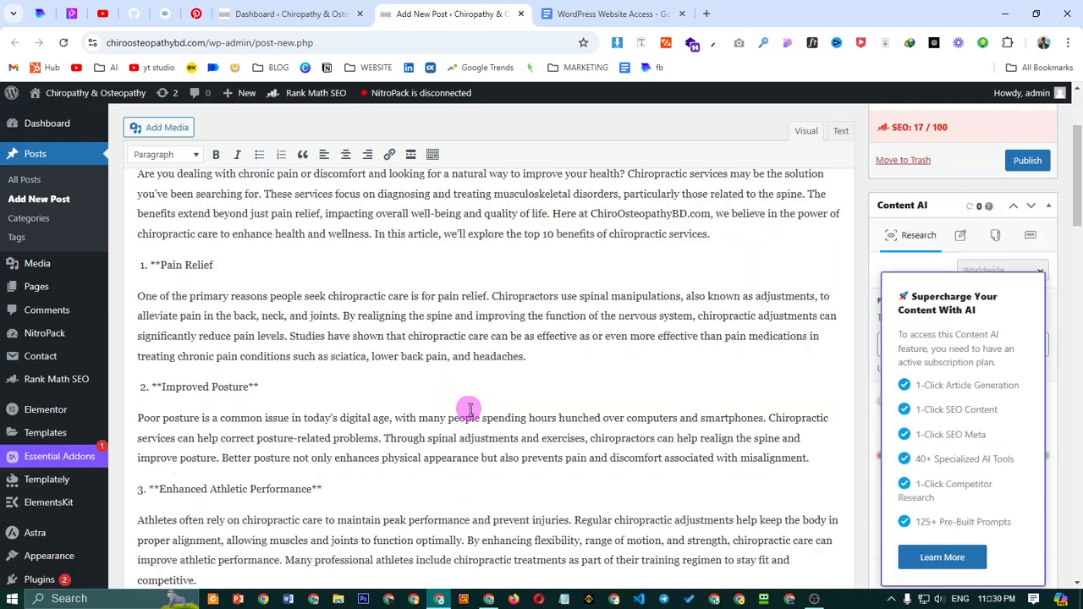
pyautogui.scroll(2, 470, 410)
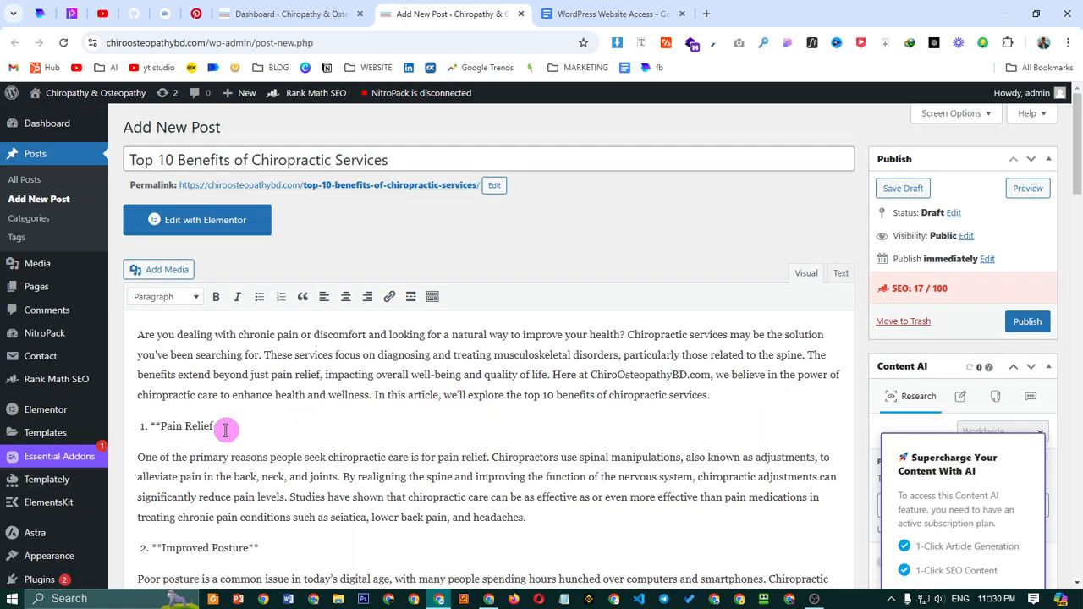
pyautogui.moveTo(225, 429); pyautogui.dragTo(140, 430)
pyautogui.click(253, 428)
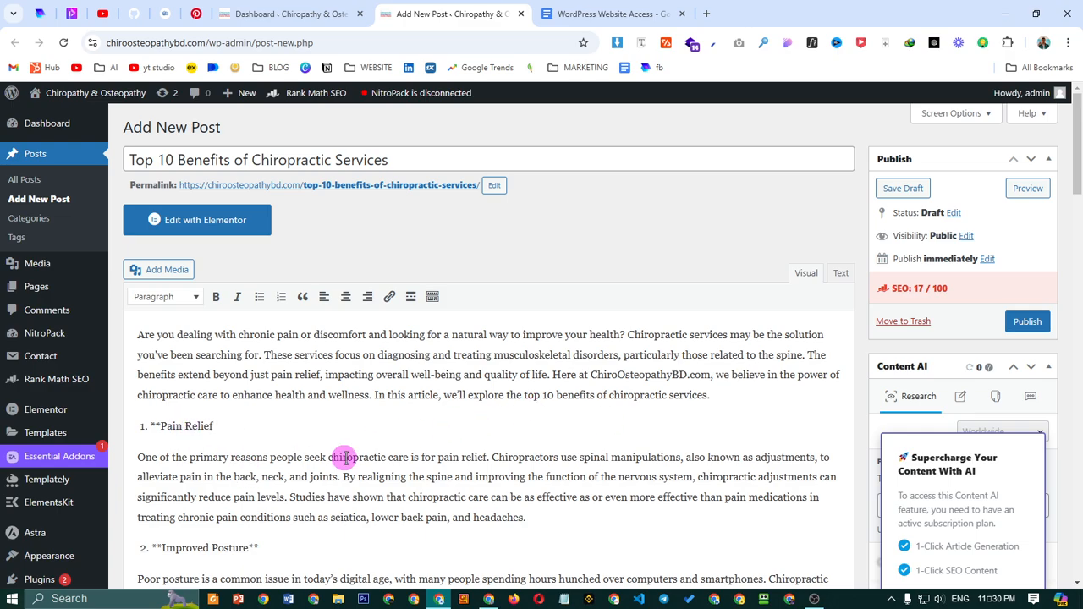
pyautogui.click(406, 163)
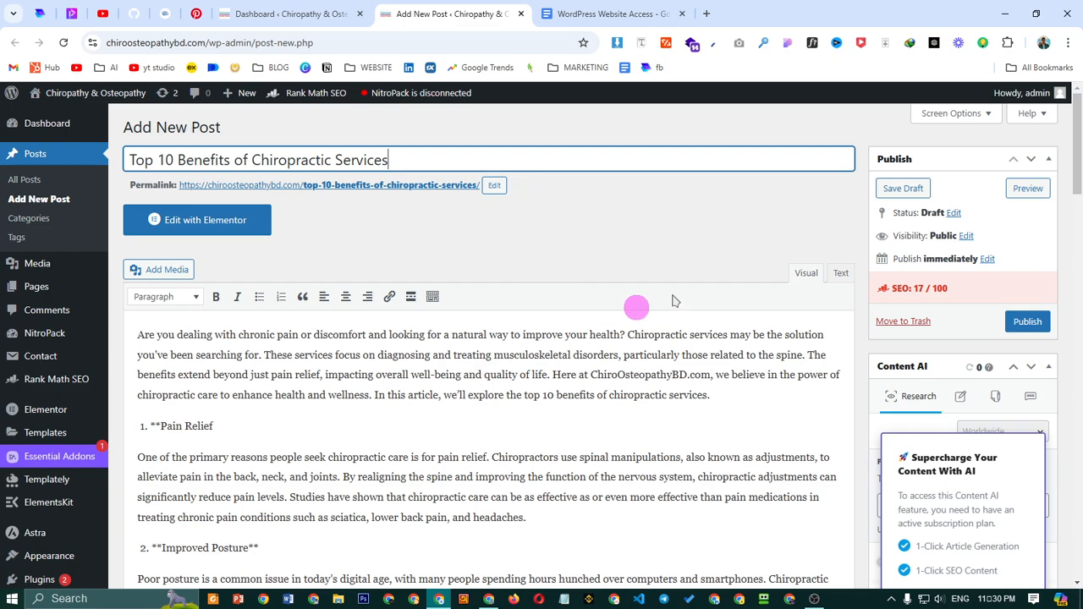
pyautogui.click(681, 232)
pyautogui.click(467, 157)
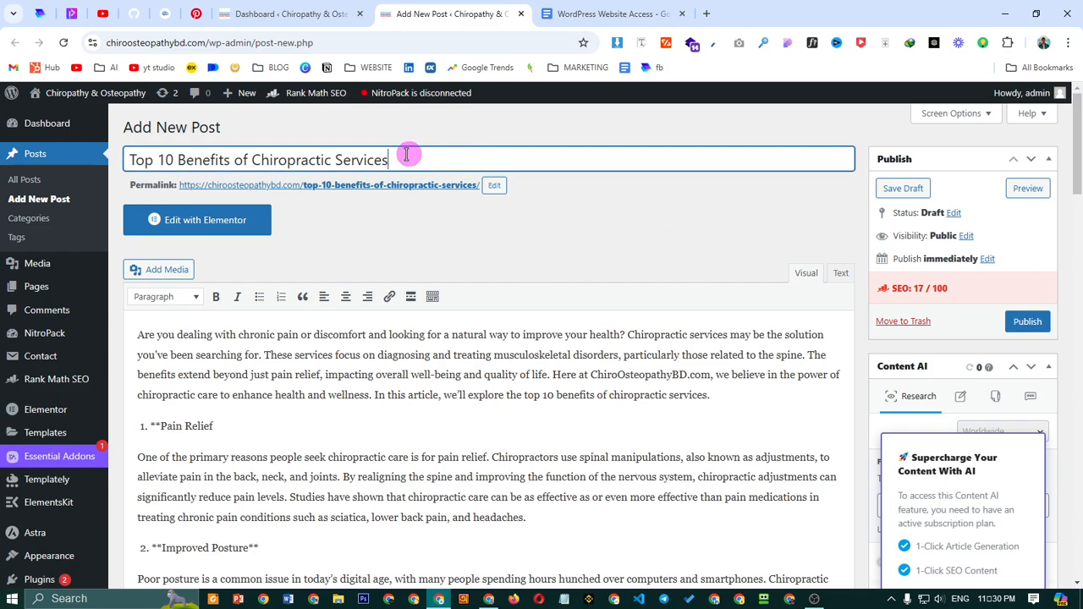
pyautogui.moveTo(419, 158); pyautogui.dragTo(126, 154)
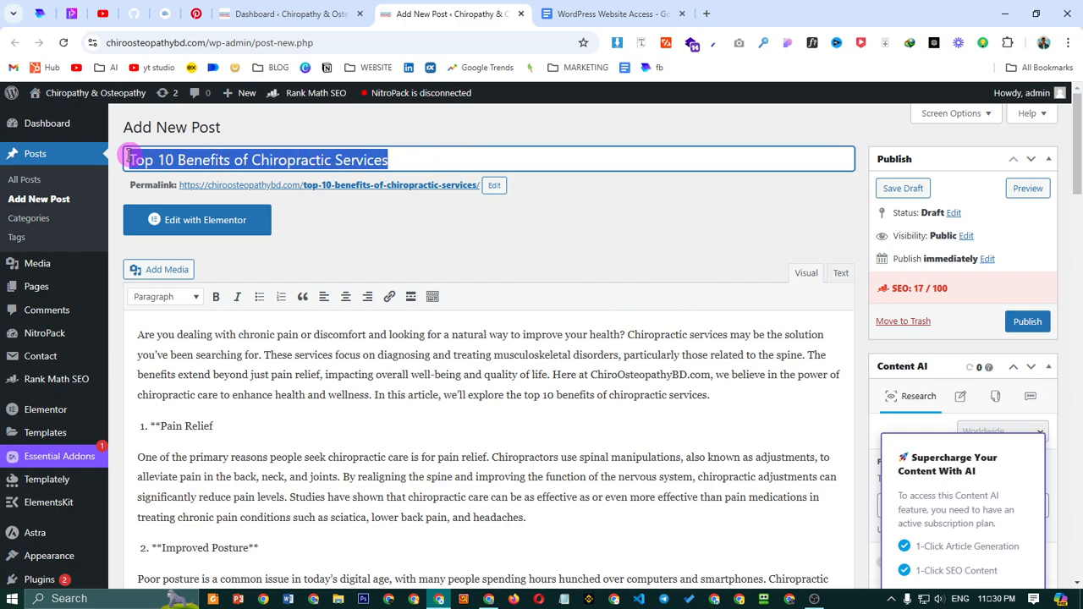
pyautogui.click(402, 160)
pyautogui.moveTo(402, 160); pyautogui.dragTo(127, 159)
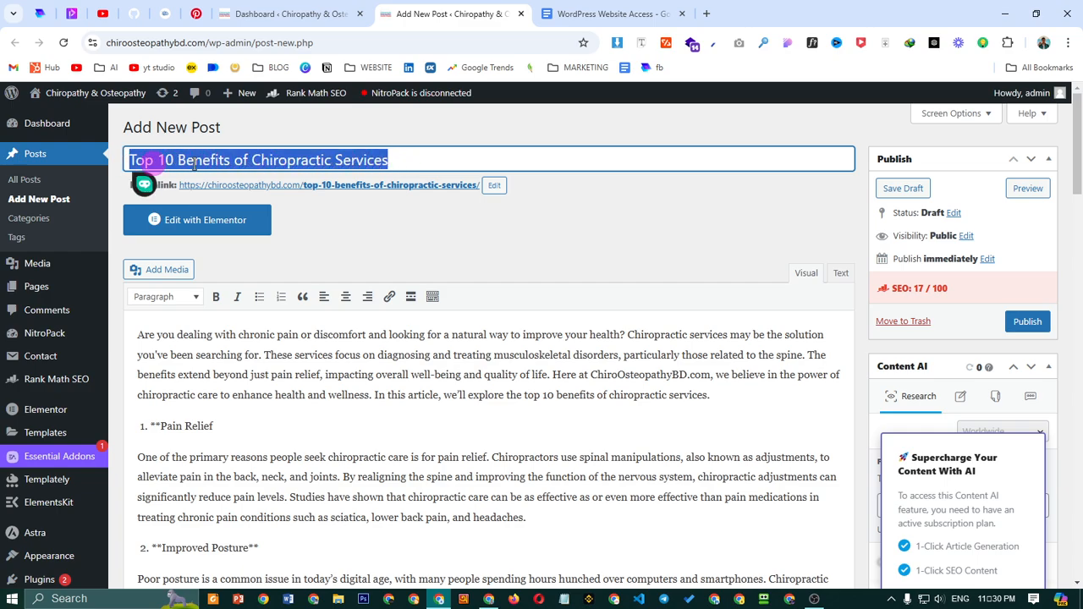
pyautogui.click(356, 345)
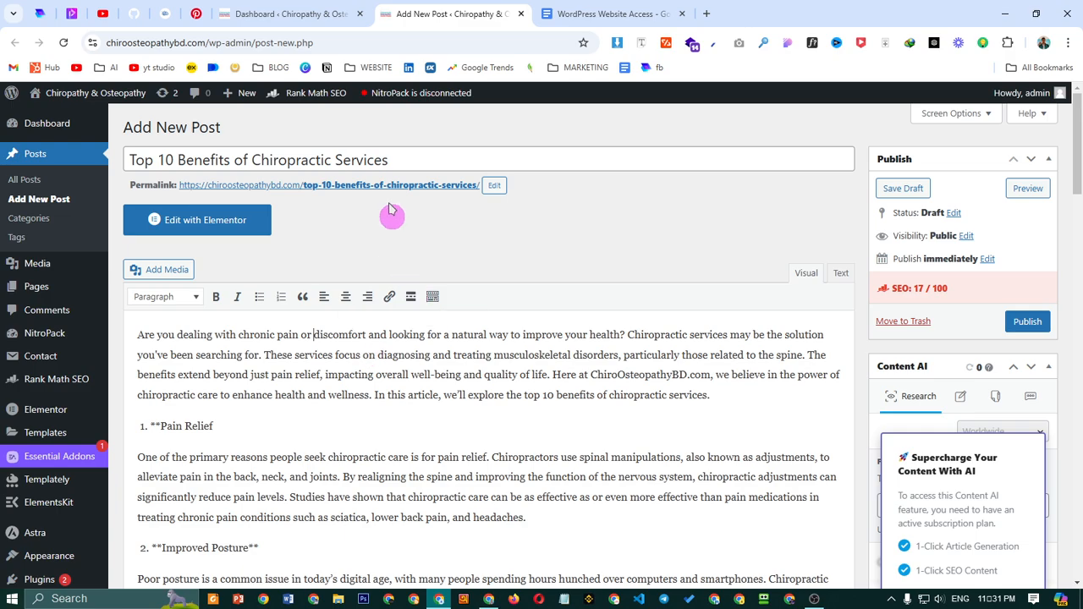
pyautogui.click(399, 152)
pyautogui.moveTo(413, 156); pyautogui.dragTo(117, 161)
pyautogui.click(437, 224)
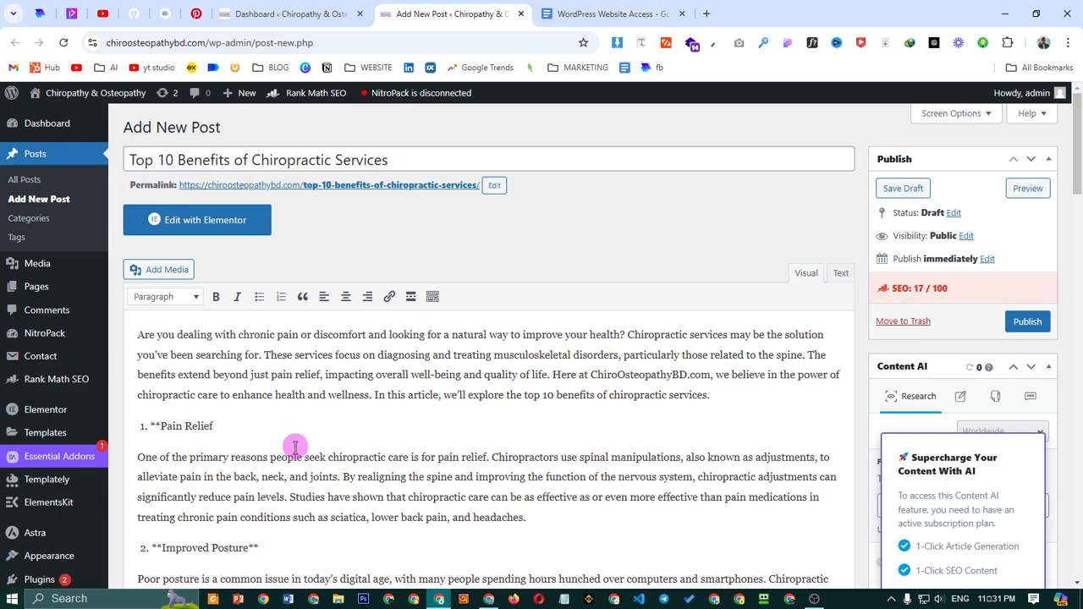
# Format the "1. Pain Relief" and "2. Improved Posture" lines as Heading 2
pyautogui.scroll(-2, 251, 379)
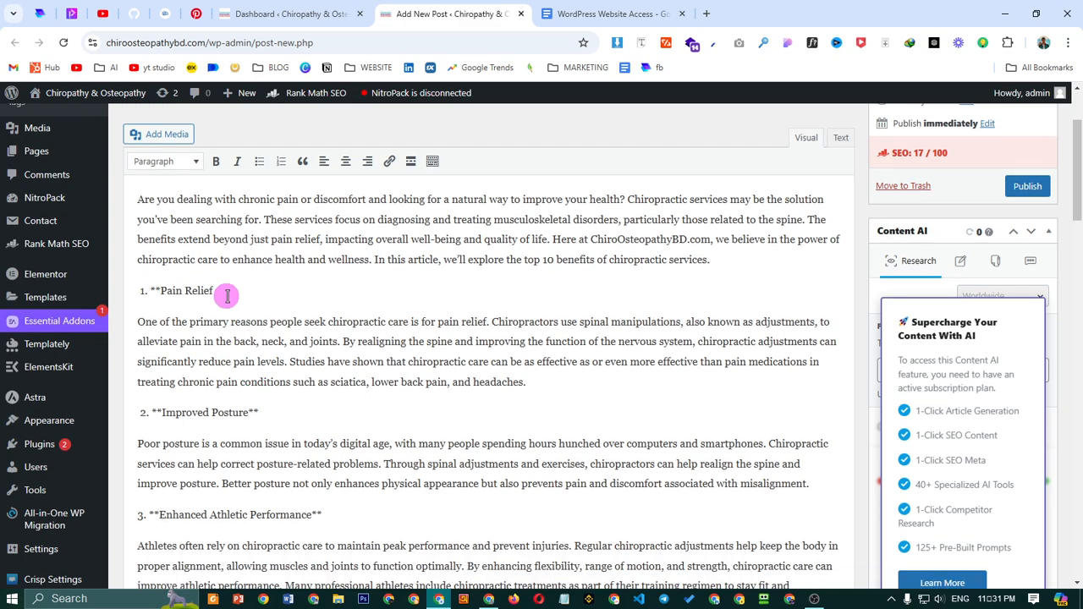
pyautogui.tripleClick(178, 293)
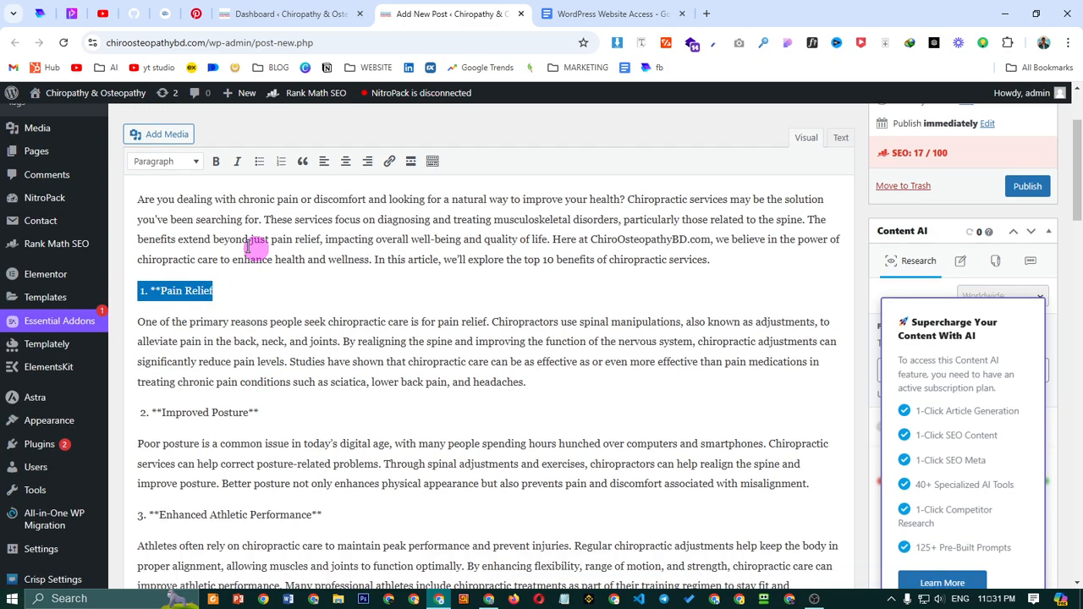
pyautogui.click(190, 162)
pyautogui.click(203, 241)
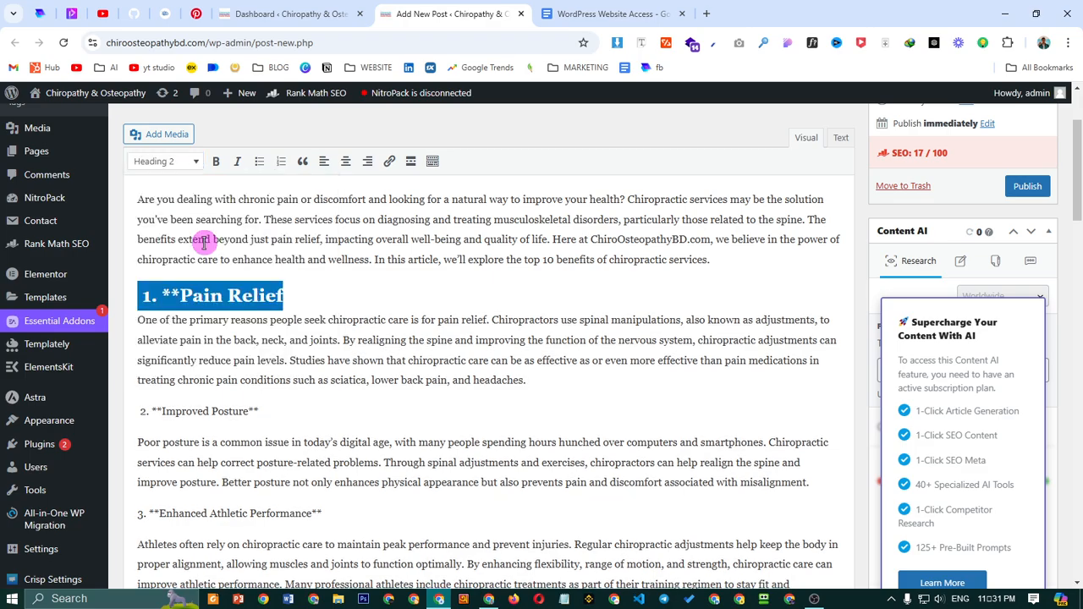
pyautogui.tripleClick(276, 416)
pyautogui.click(174, 161)
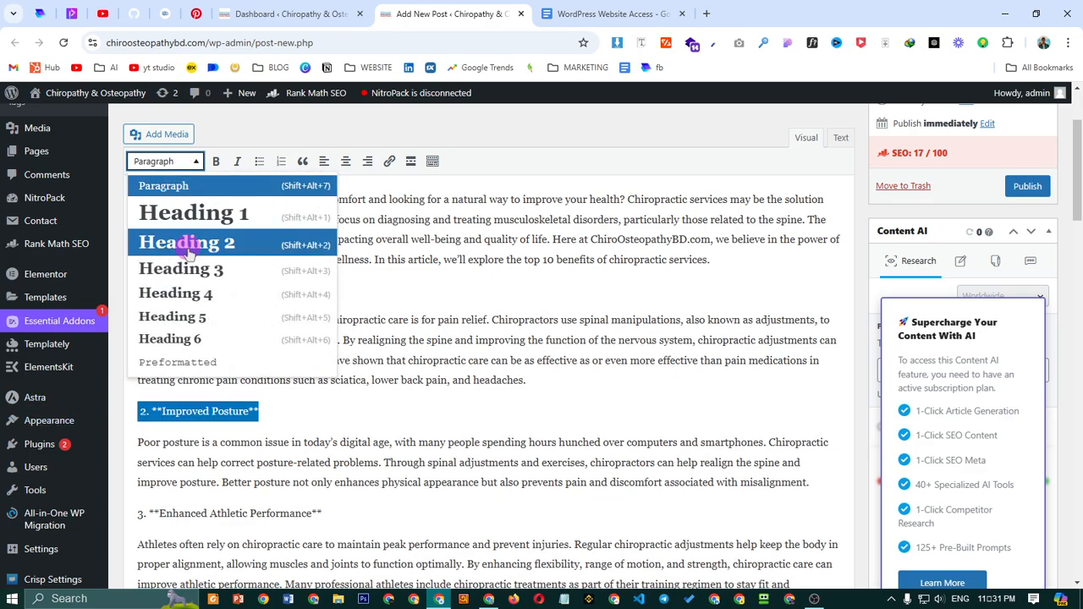
pyautogui.click(187, 246)
# Format the "3. Enhanced Athletic Performance" and "4. Stress Reduction" lines as Heading 2
pyautogui.scroll(-2, 279, 388)
pyautogui.moveTo(329, 379); pyautogui.dragTo(97, 355)
pyautogui.click(343, 377)
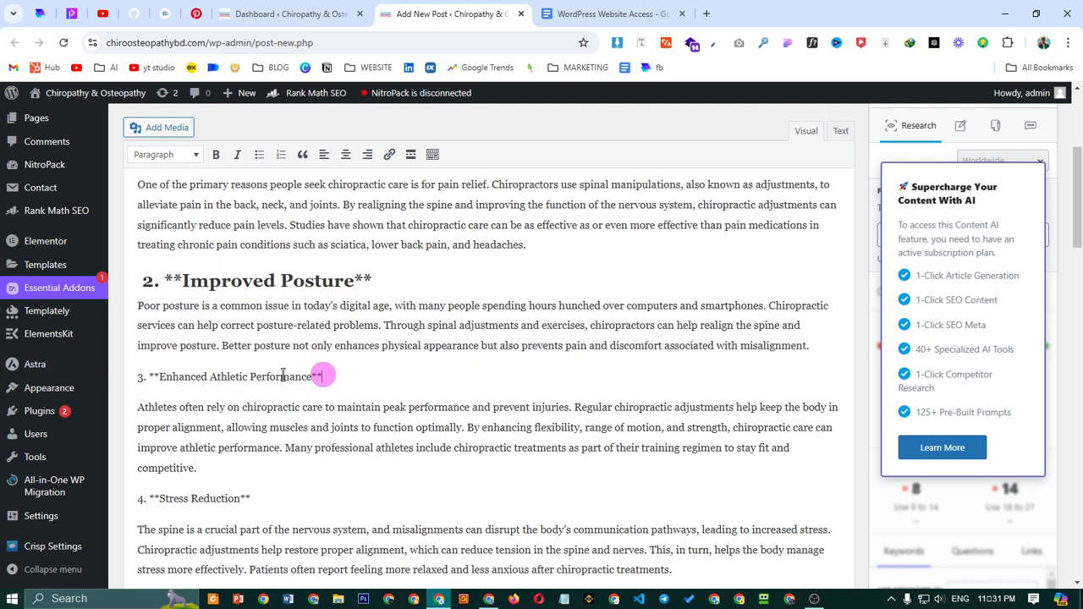
pyautogui.moveTo(325, 374); pyautogui.dragTo(133, 375)
pyautogui.click(173, 155)
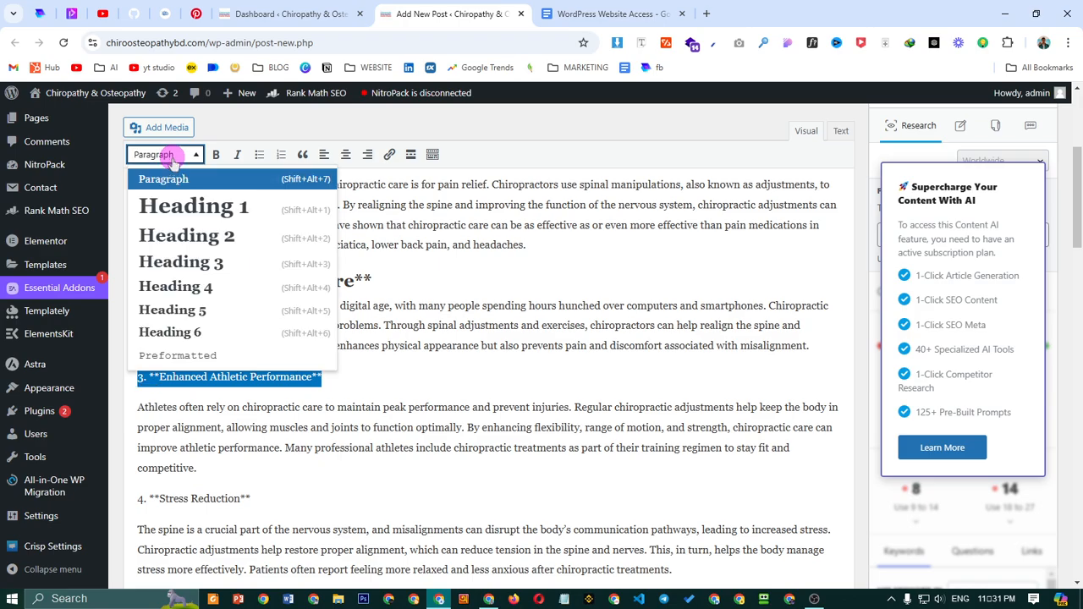
pyautogui.click(189, 233)
pyautogui.scroll(-3, 231, 362)
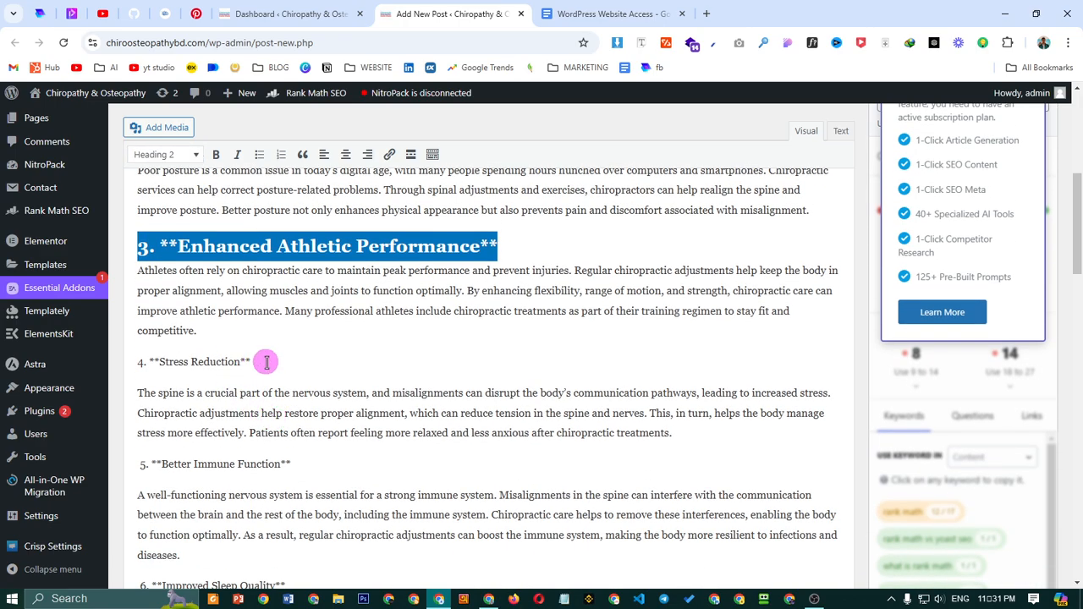
pyautogui.moveTo(266, 362); pyautogui.dragTo(118, 359)
pyautogui.click(173, 154)
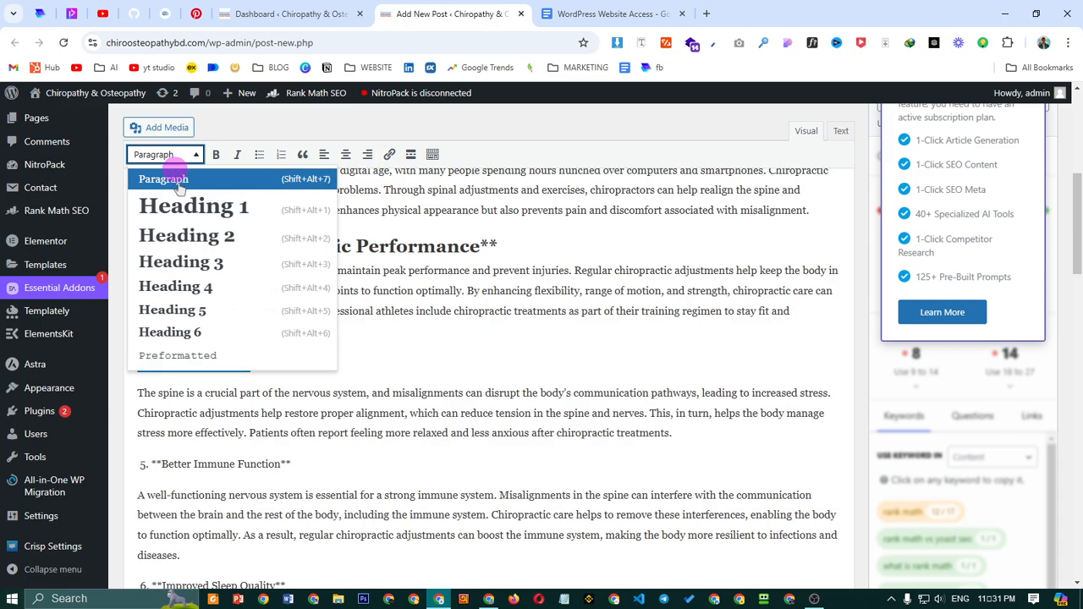
pyautogui.click(200, 237)
# Format the "5. Better Immune Function" and "6. Improved Sleep Quality" lines as Heading 2
pyautogui.scroll(-3, 266, 211)
pyautogui.scroll(3, 302, 391)
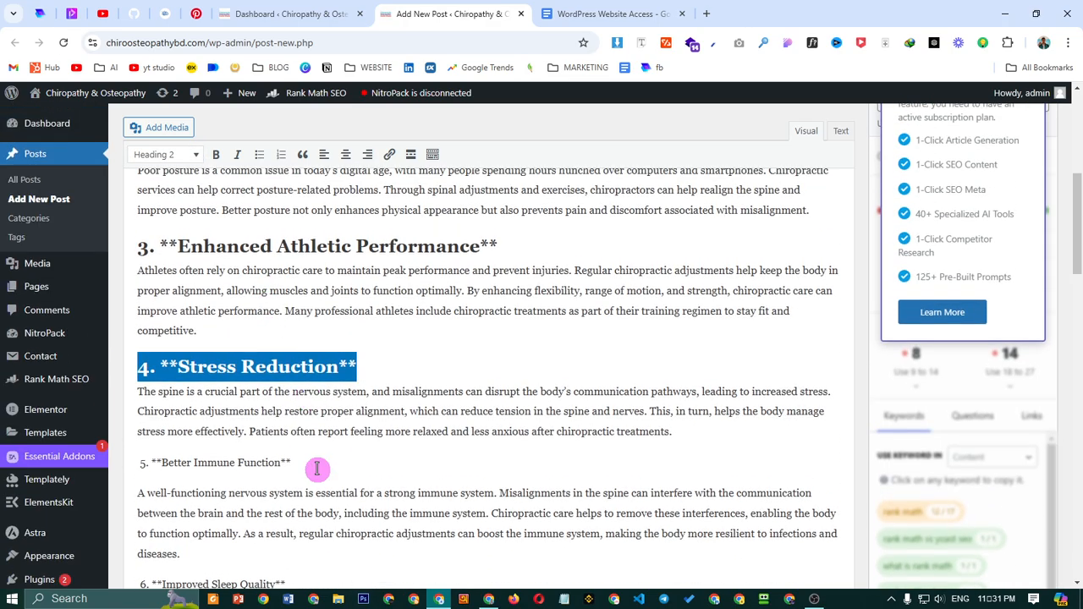
pyautogui.moveTo(317, 469); pyautogui.dragTo(120, 465)
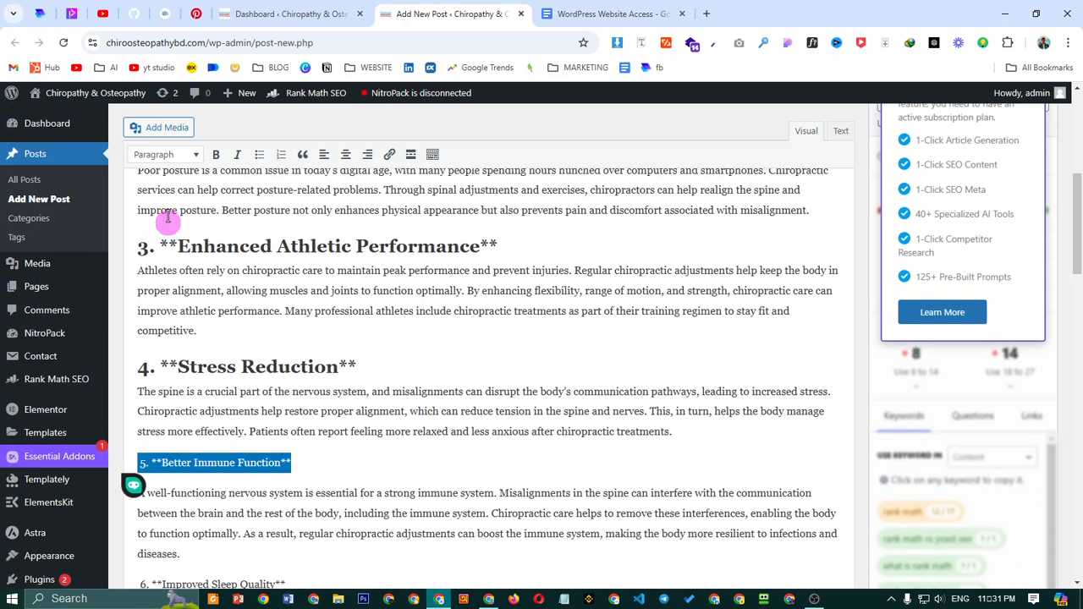
pyautogui.click(171, 161)
pyautogui.click(188, 237)
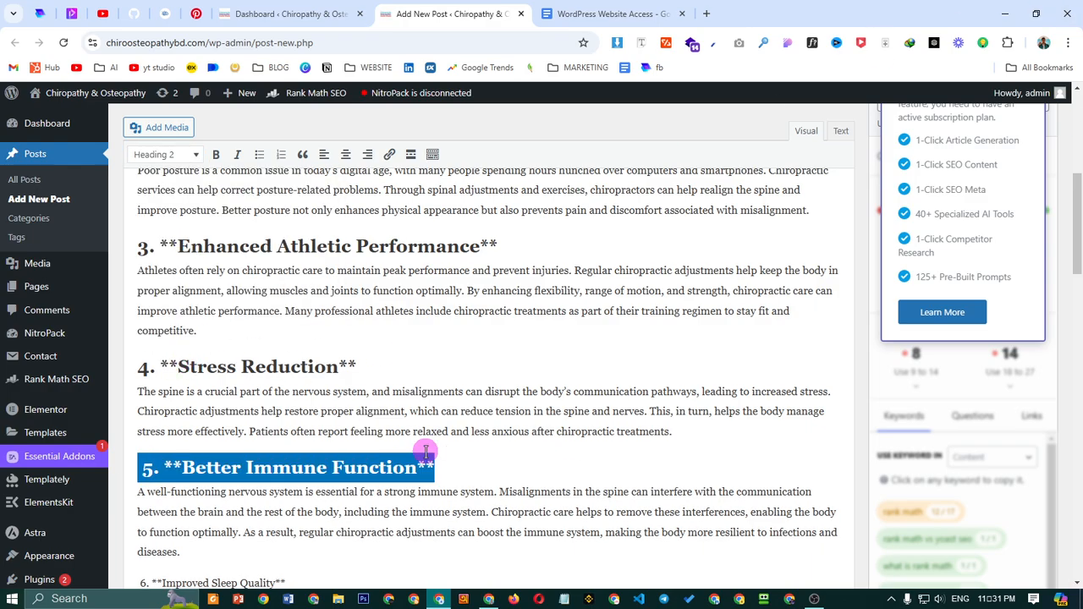
pyautogui.scroll(-2, 426, 453)
pyautogui.moveTo(291, 450); pyautogui.dragTo(122, 443)
pyautogui.click(169, 156)
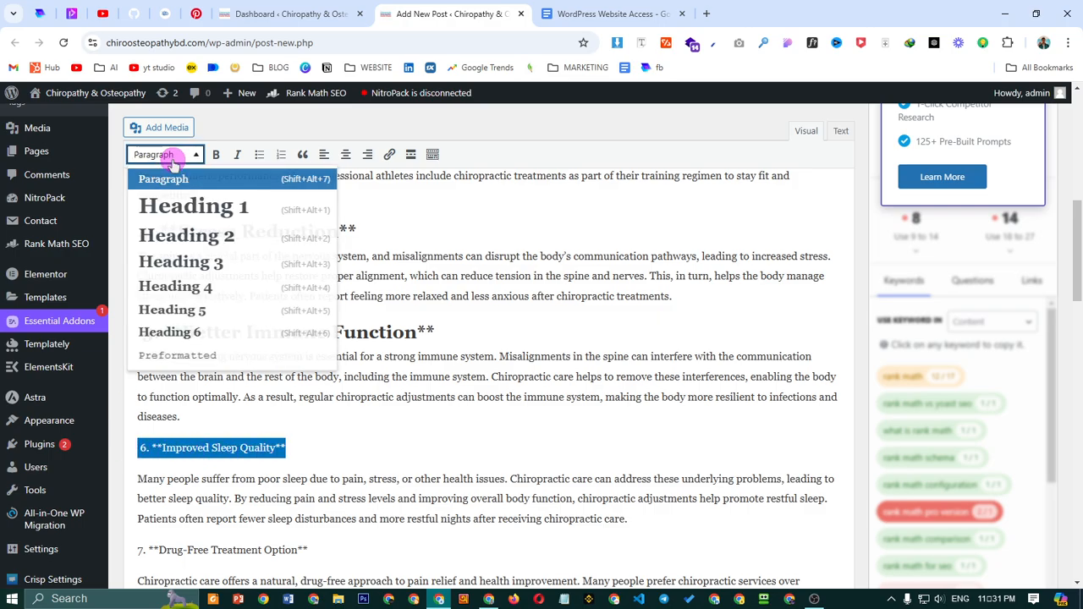
pyautogui.click(186, 235)
# Format the "7. Drug-Free Treatment Option" and "8. Increased Mobility and Flexibility" lines as Heading 2
pyautogui.scroll(-3, 288, 389)
pyautogui.scroll(8, 848, 344)
pyautogui.scroll(4, 939, 279)
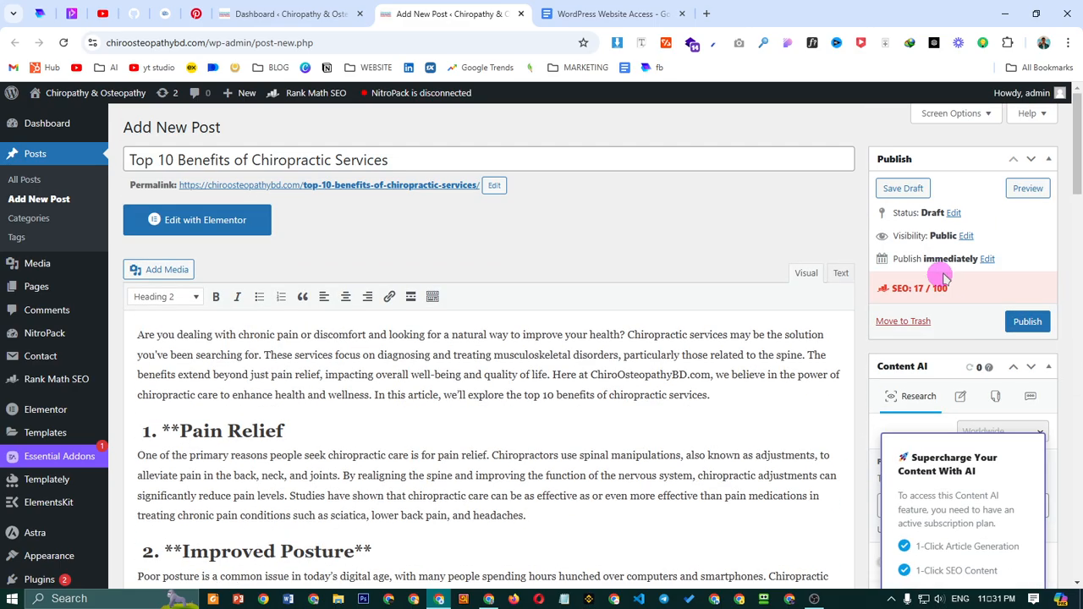
pyautogui.scroll(-12, 786, 338)
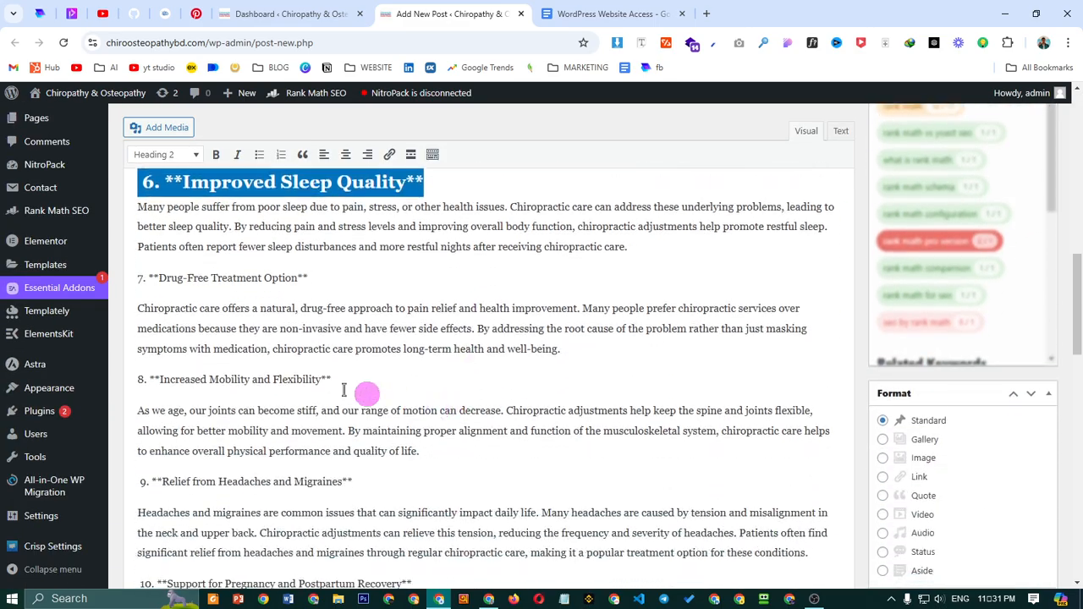
pyautogui.moveTo(309, 278); pyautogui.dragTo(138, 278)
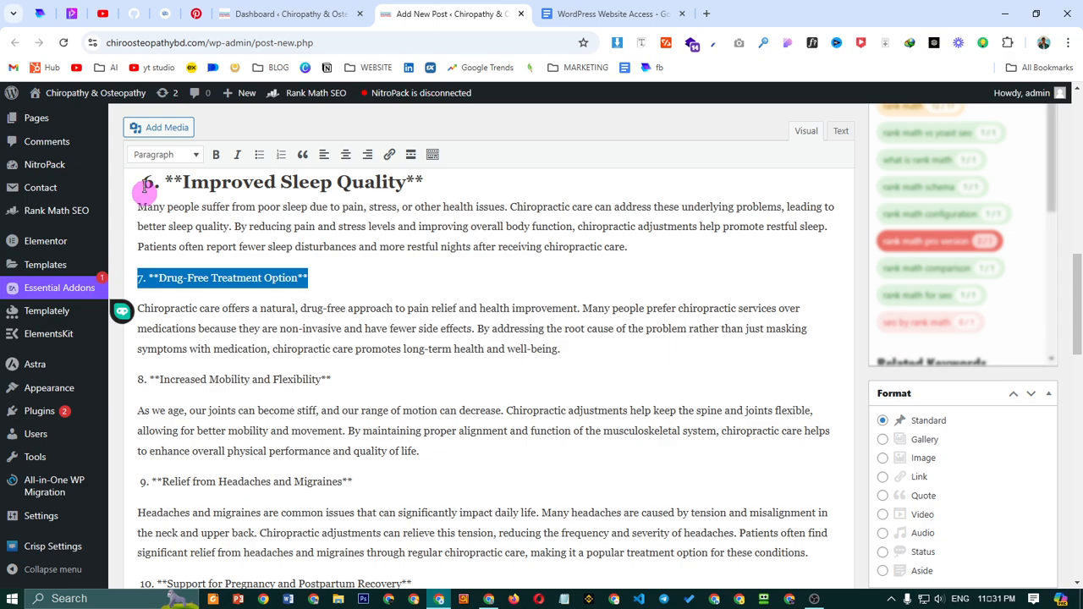
pyautogui.click(169, 155)
pyautogui.click(179, 239)
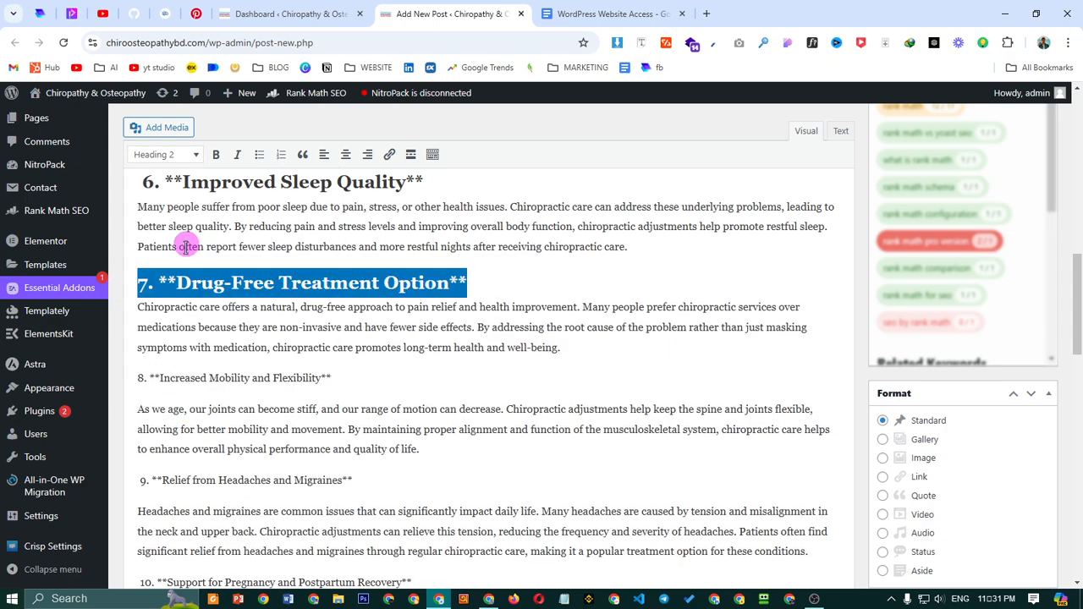
pyautogui.moveTo(322, 382); pyautogui.dragTo(85, 378)
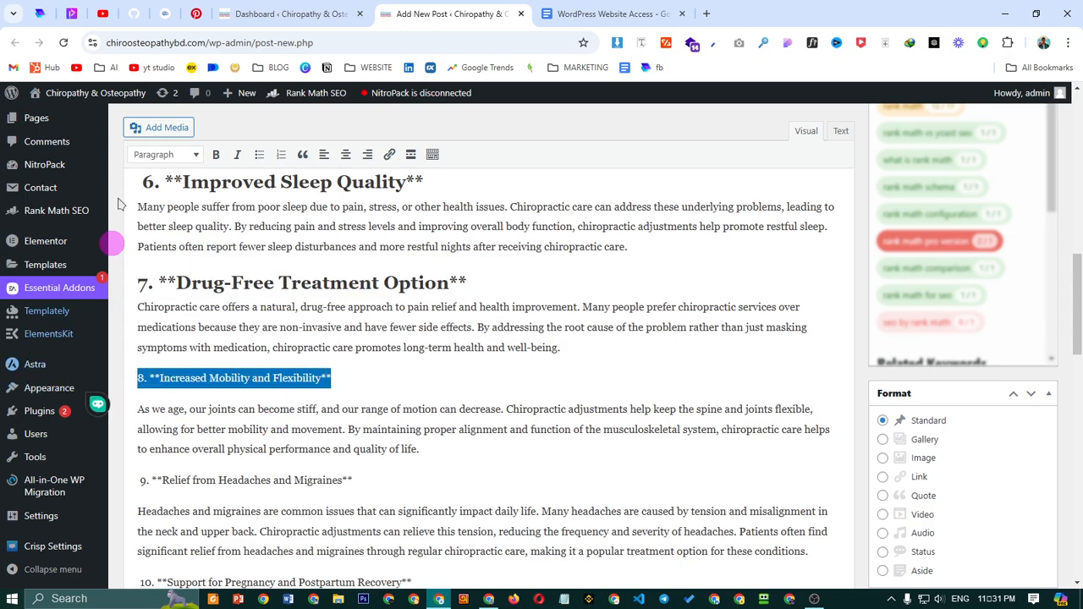
pyautogui.click(165, 155)
pyautogui.click(191, 239)
# Format the "9. Relief from Headaches and Migraines" and "10. Support for Pregnancy and Postpartum Recovery" lines as Heading 2
pyautogui.scroll(-2, 338, 431)
pyautogui.moveTo(373, 342); pyautogui.dragTo(143, 360)
pyautogui.moveTo(373, 345); pyautogui.dragTo(138, 343)
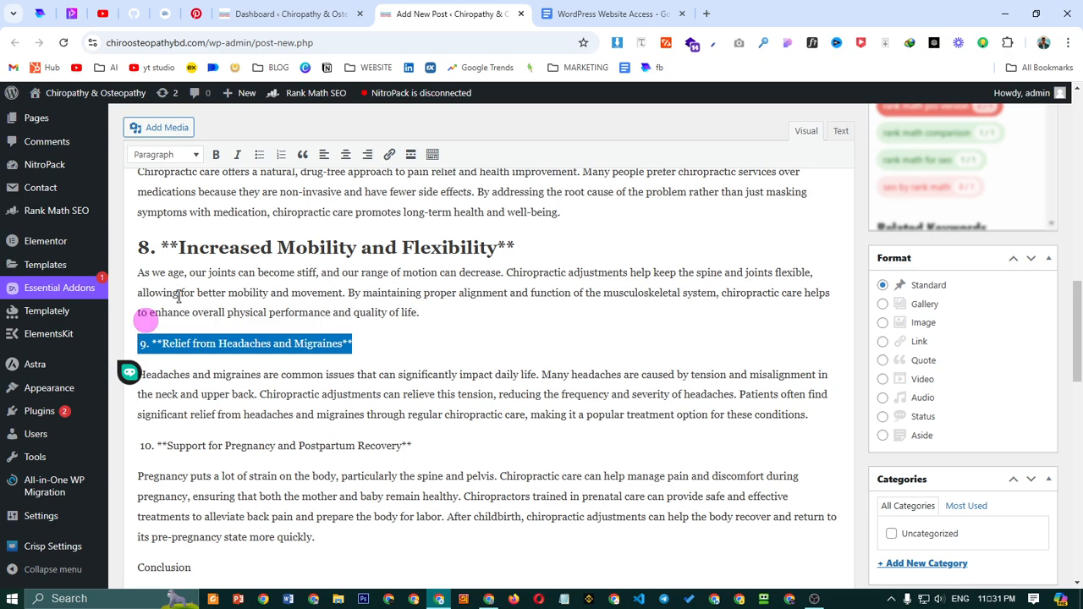
pyautogui.click(180, 157)
pyautogui.click(188, 234)
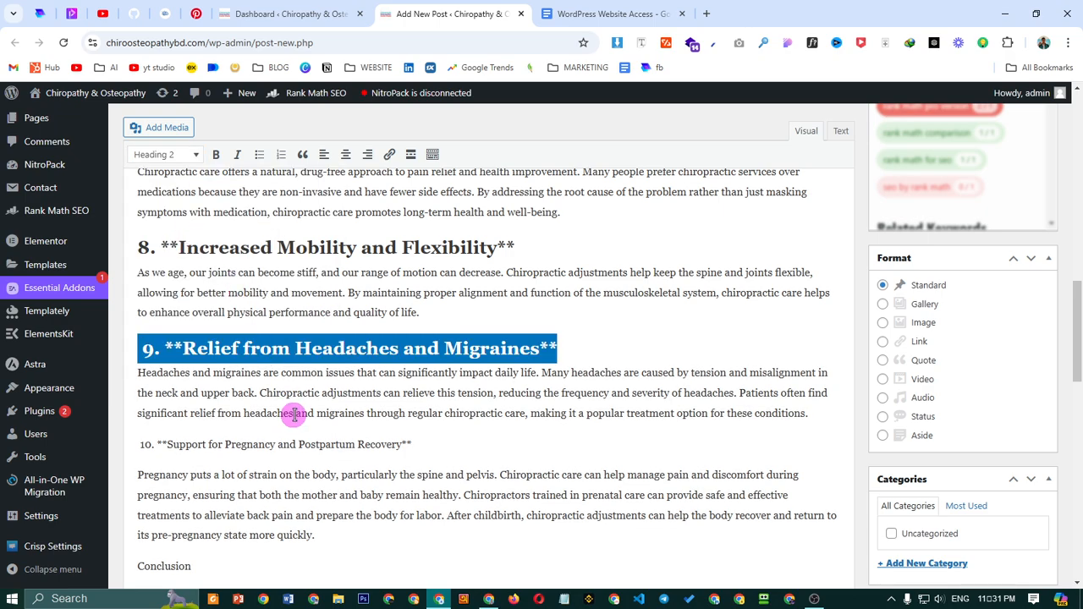
pyautogui.scroll(-2, 362, 320)
pyautogui.moveTo(412, 310); pyautogui.dragTo(121, 315)
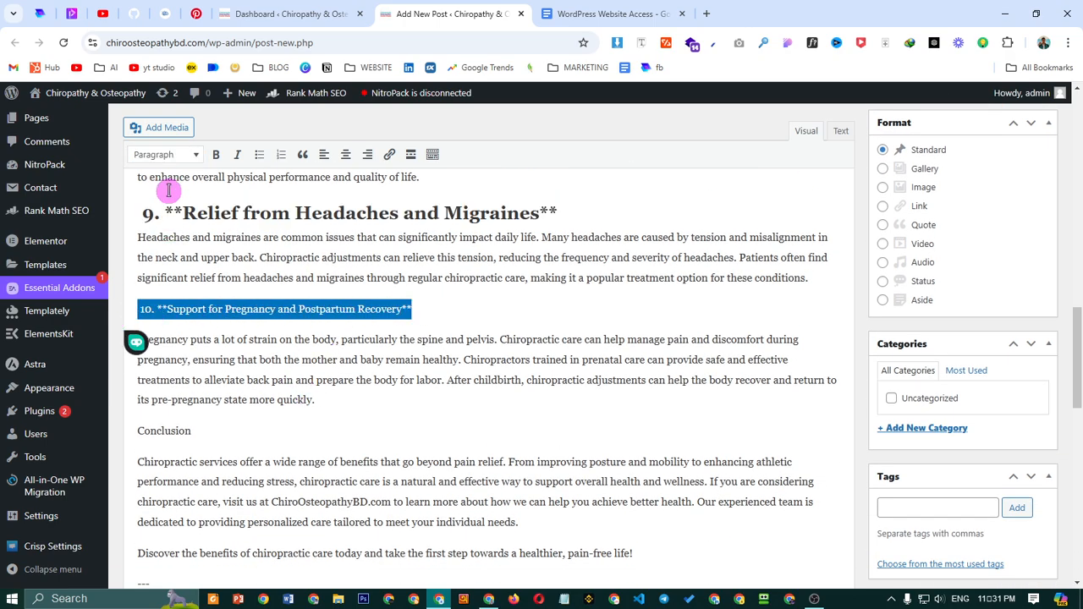
pyautogui.click(168, 162)
pyautogui.click(222, 237)
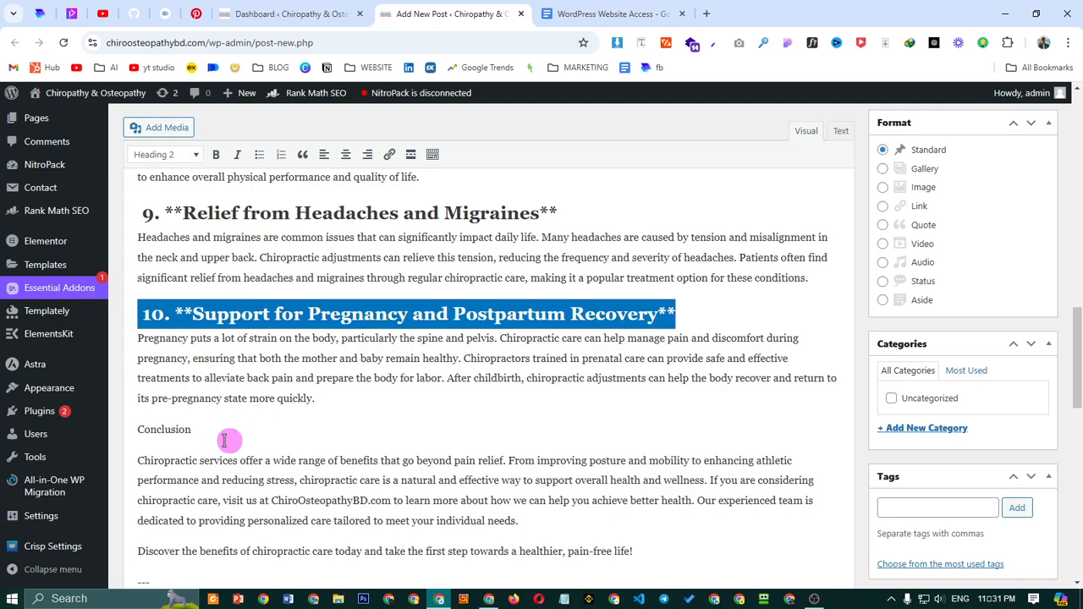
# Format the "Conclusion" line as Heading 3
pyautogui.moveTo(199, 431); pyautogui.dragTo(137, 430)
pyautogui.click(140, 430)
pyautogui.click(169, 155)
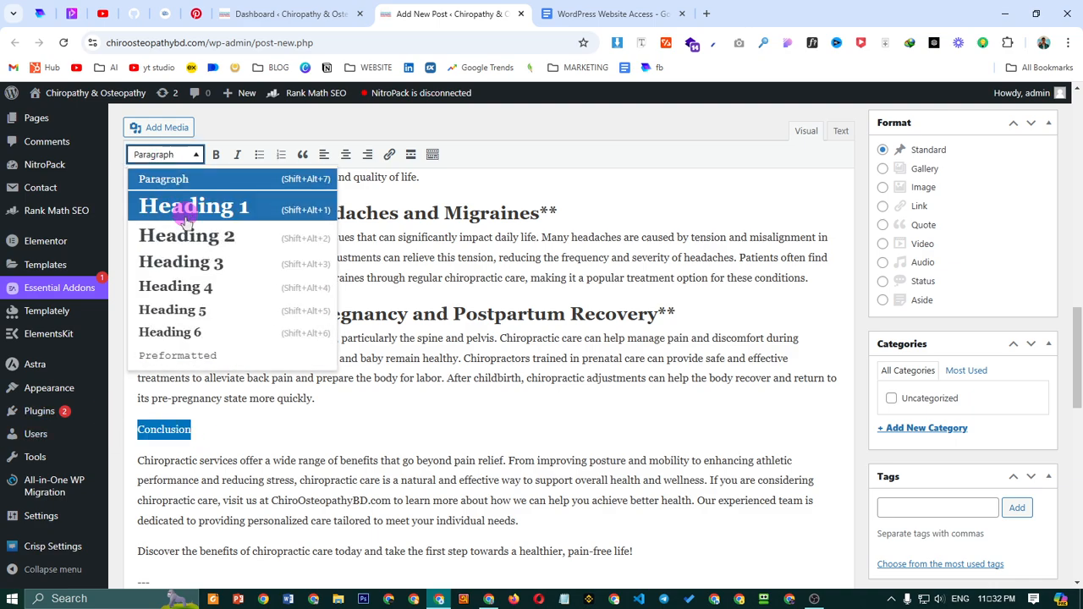
pyautogui.click(183, 259)
# Delete the "---" separator and the closing "This blog post provides a comprehensive overview" paragraph at the end of the article
pyautogui.scroll(-2, 332, 375)
pyautogui.scroll(-1, 332, 375)
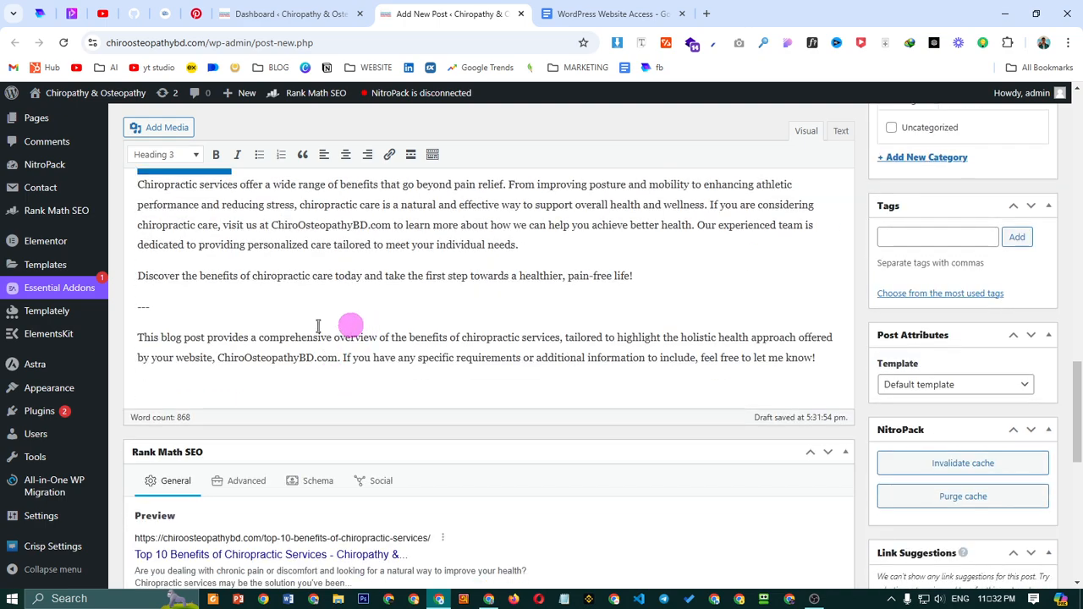
pyautogui.click(157, 315)
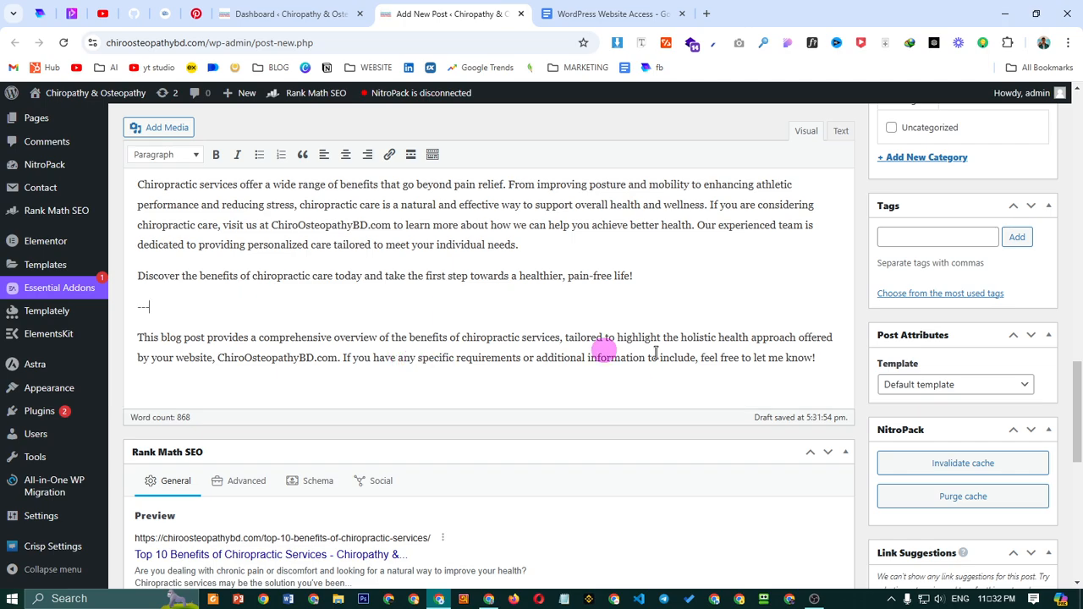
pyautogui.moveTo(826, 359); pyautogui.dragTo(129, 306)
pyautogui.press('BackSpace')
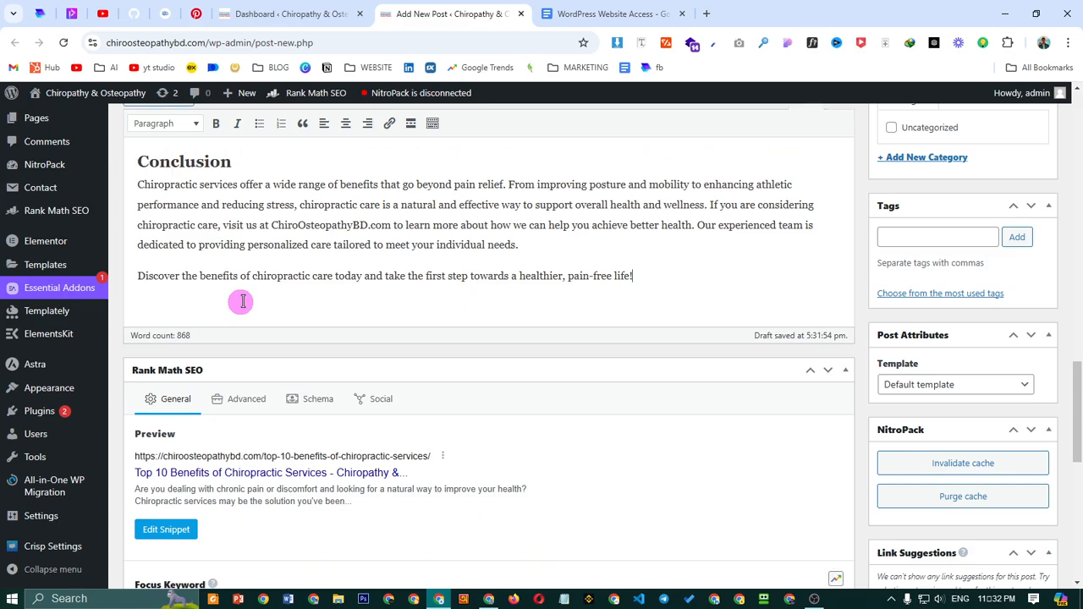
pyautogui.scroll(3, 242, 302)
pyautogui.scroll(-2, 511, 353)
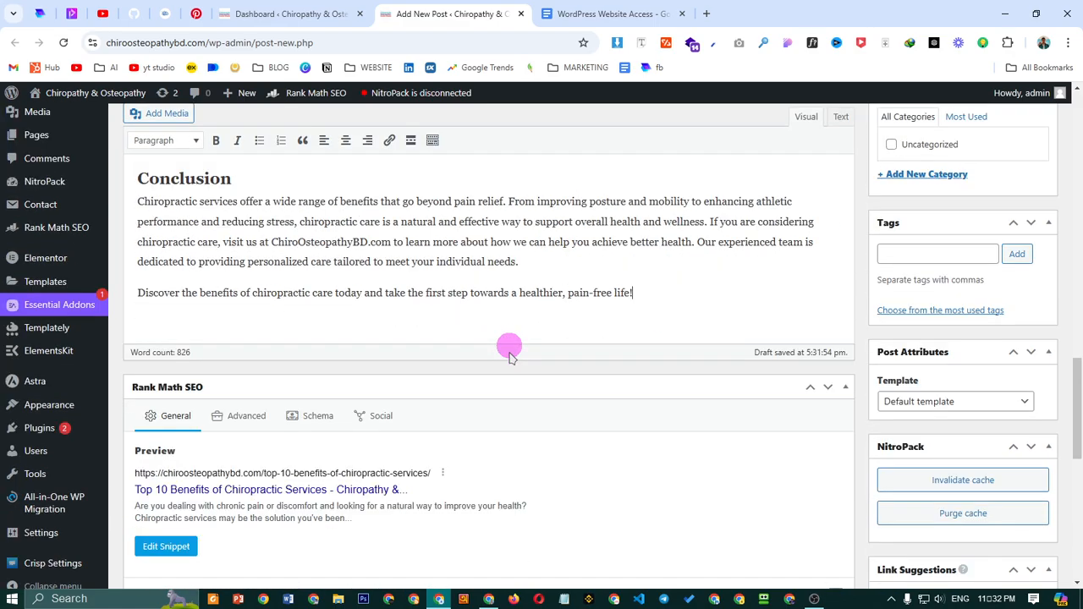
pyautogui.scroll(1, 394, 423)
pyautogui.scroll(10, 380, 398)
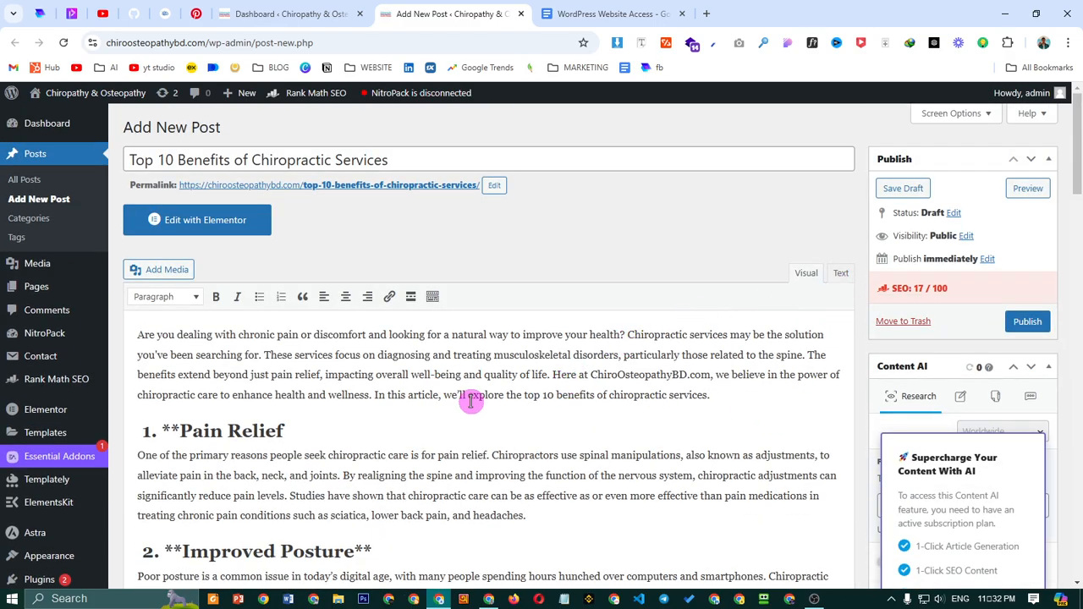
pyautogui.click(343, 160)
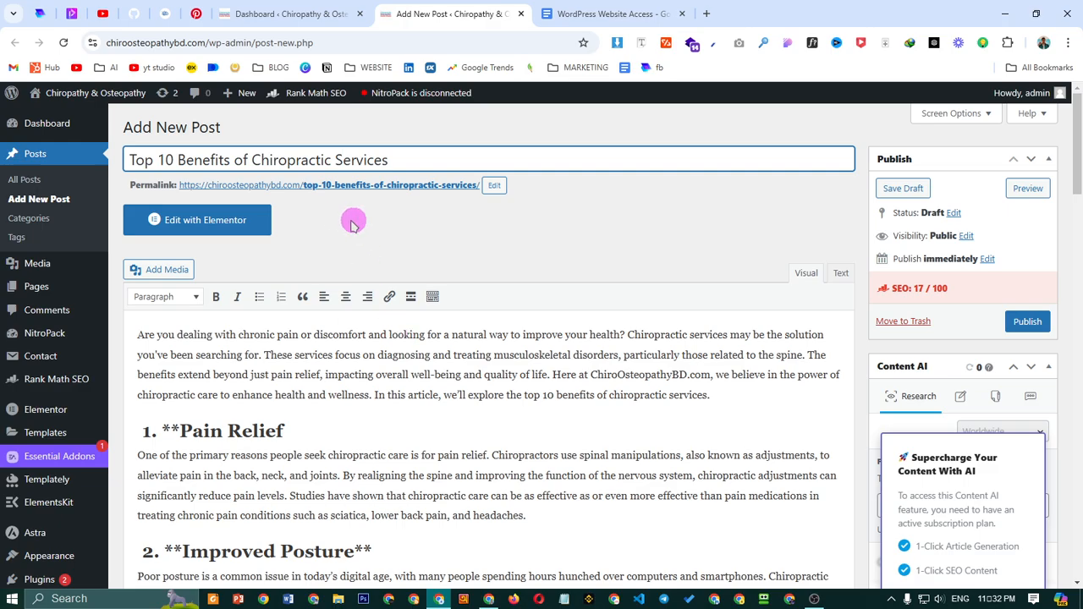
# Set the Rank Math focus keyword to "chiropractic" and check the post's SEO score
pyautogui.scroll(-20, 362, 287)
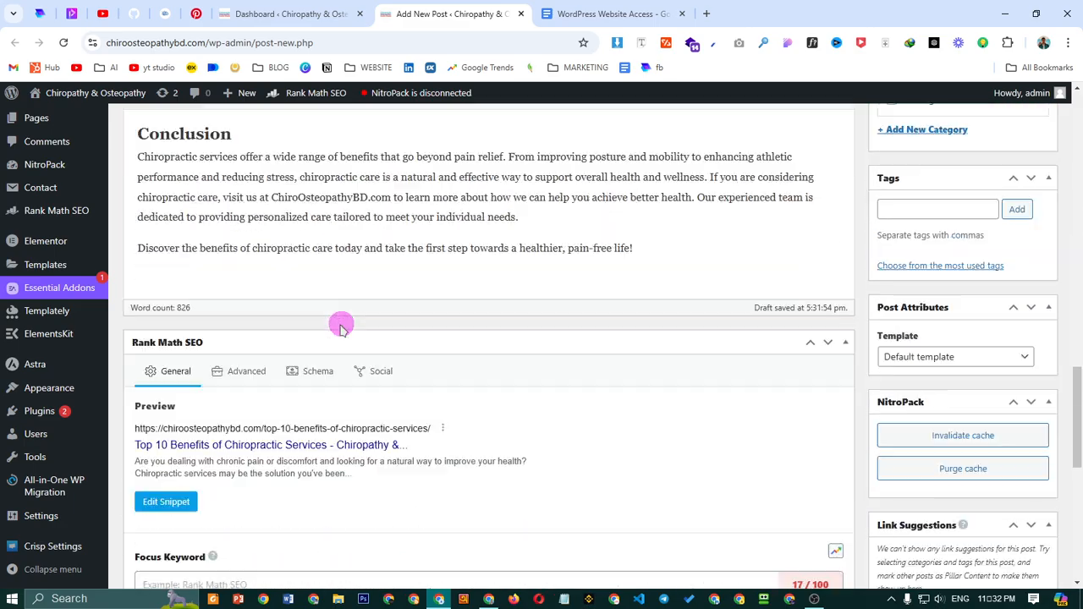
pyautogui.scroll(-3, 341, 326)
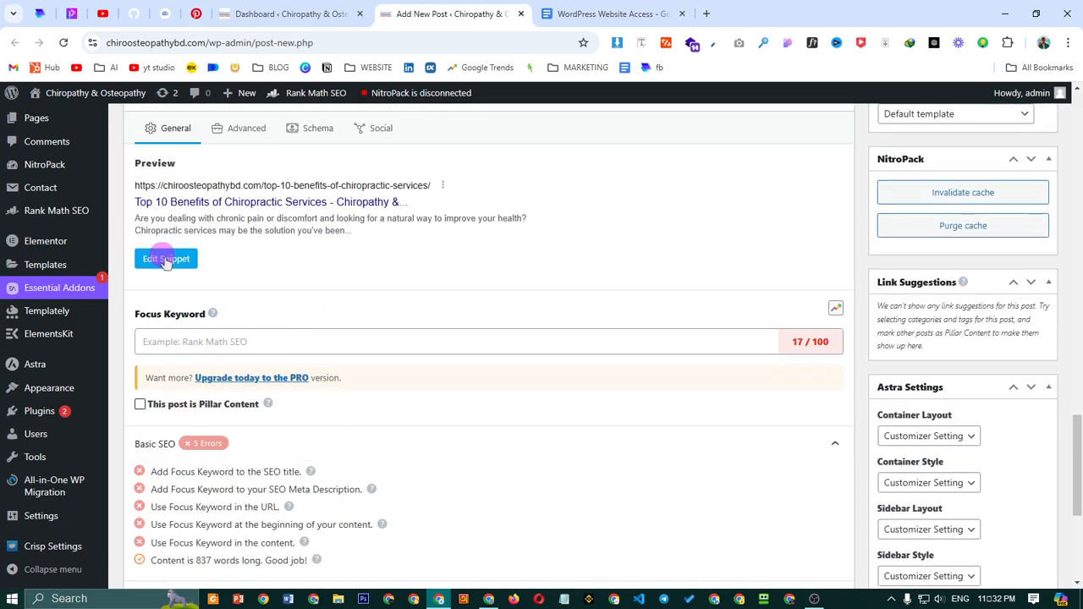
pyautogui.click(249, 342)
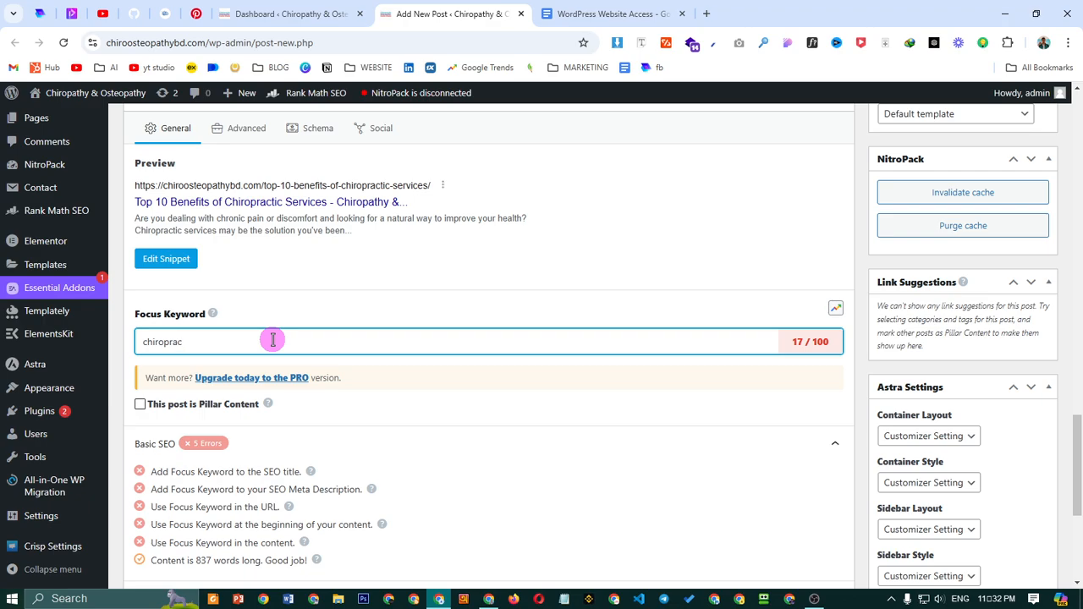
pyautogui.press('Return')
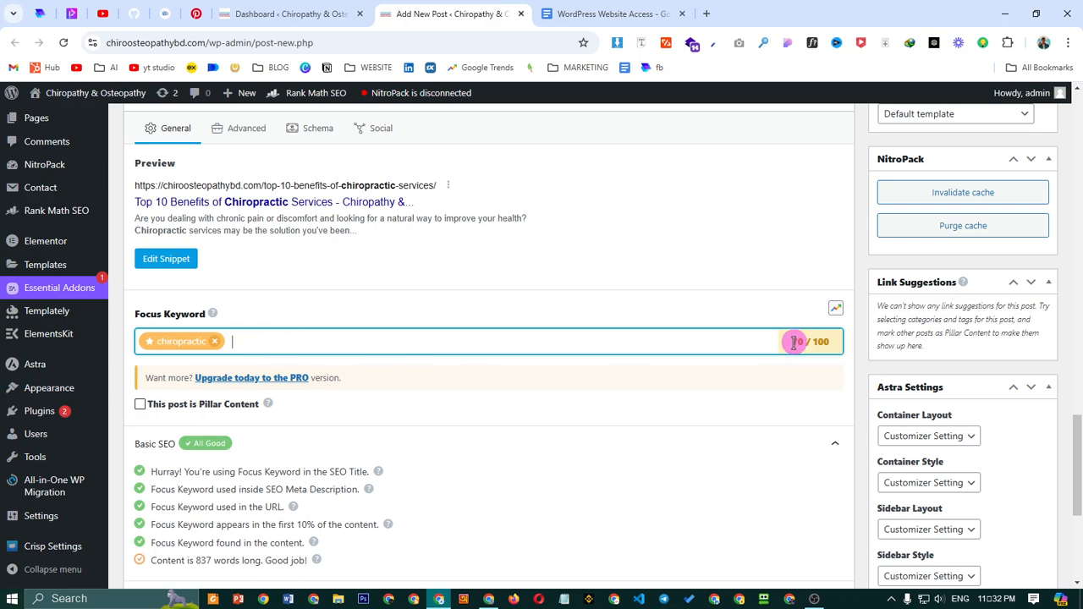
pyautogui.moveTo(793, 341); pyautogui.dragTo(806, 338)
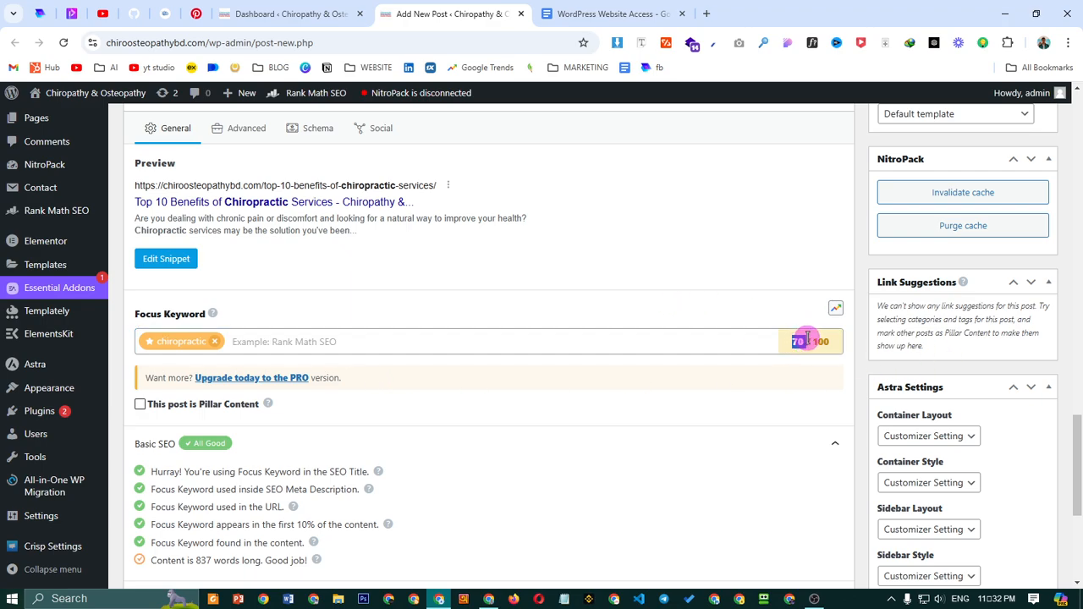
pyautogui.click(705, 347)
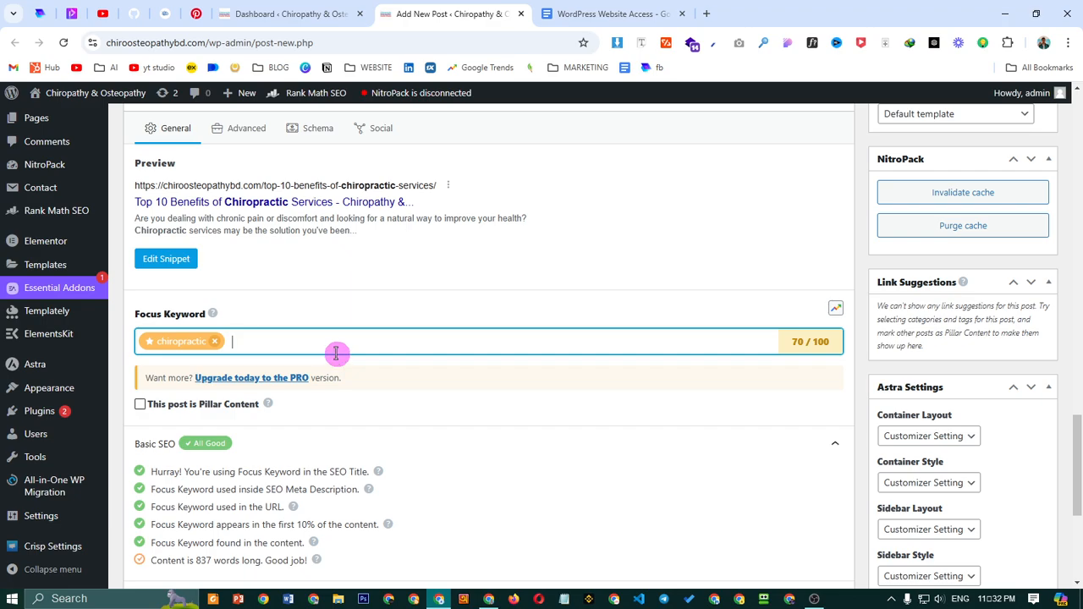
pyautogui.scroll(2, 336, 354)
pyautogui.scroll(-2, 225, 381)
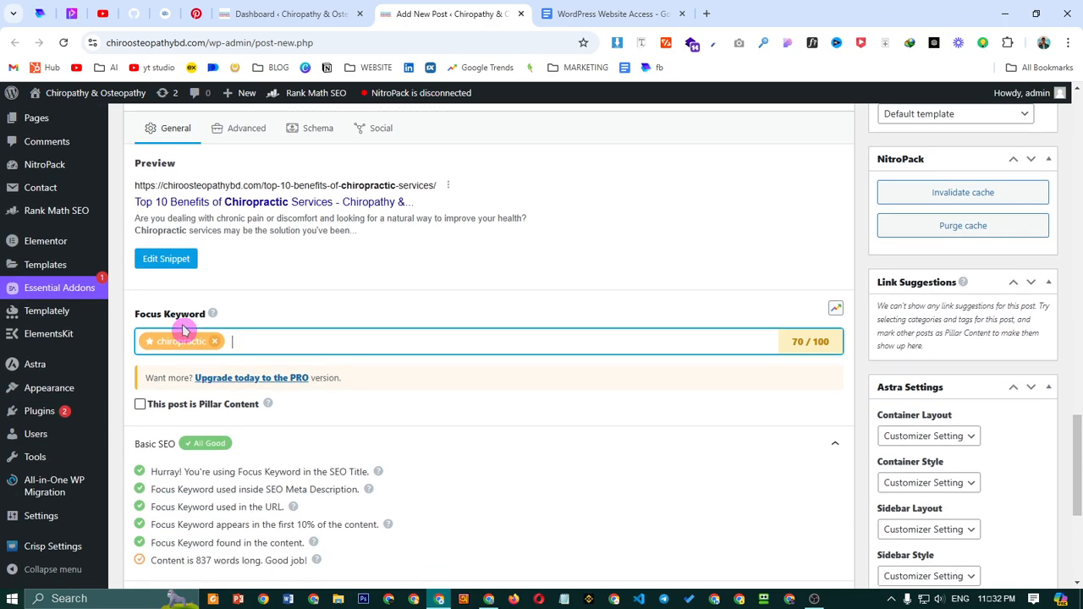
pyautogui.click(169, 259)
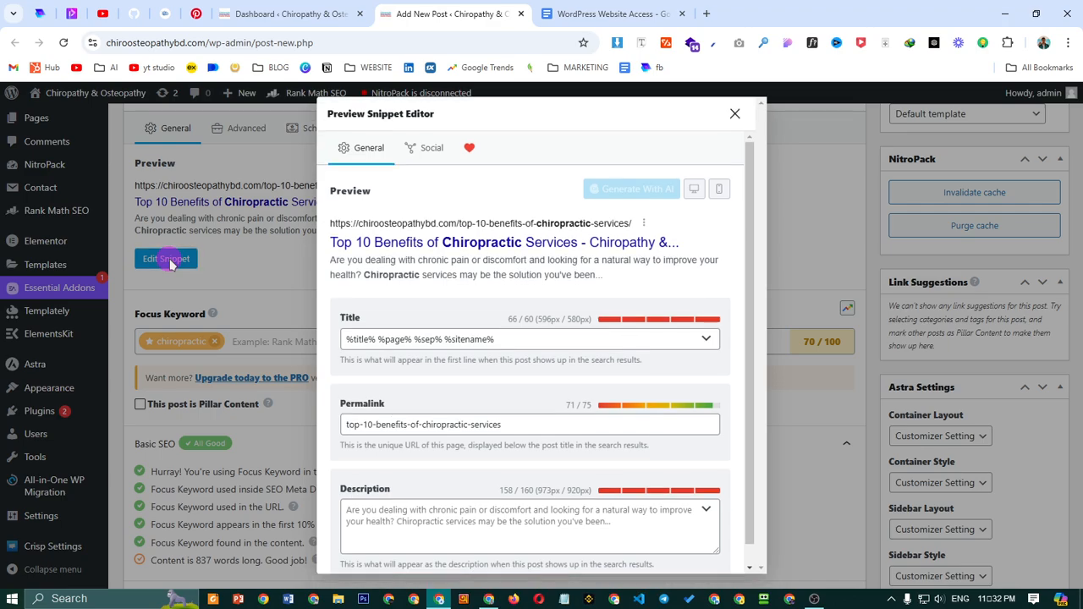
pyautogui.click(499, 339)
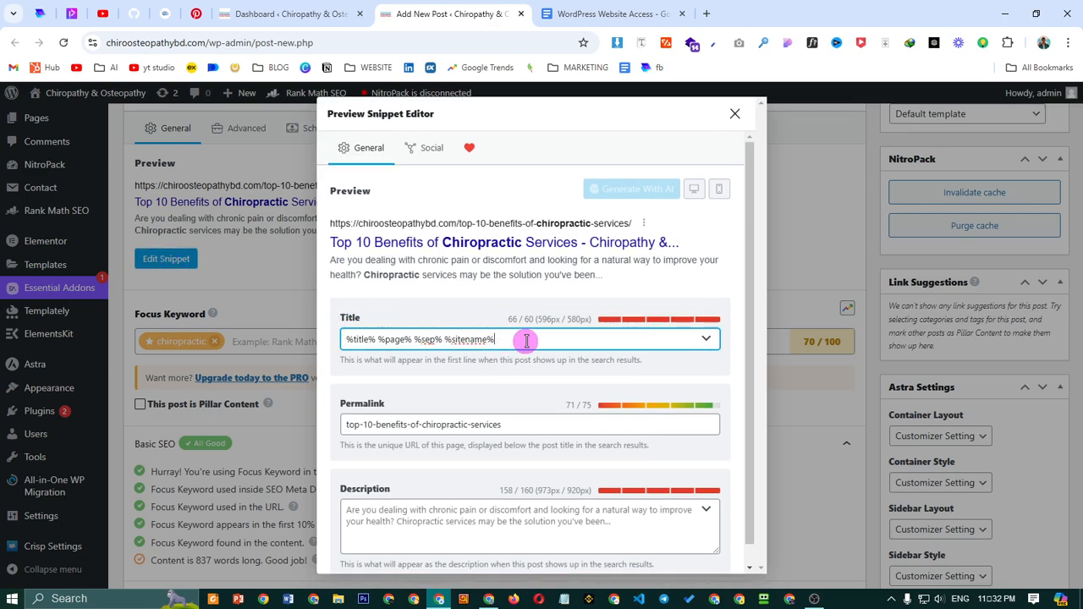
pyautogui.hotkey('ctrl', 'a')
pyautogui.click(512, 359)
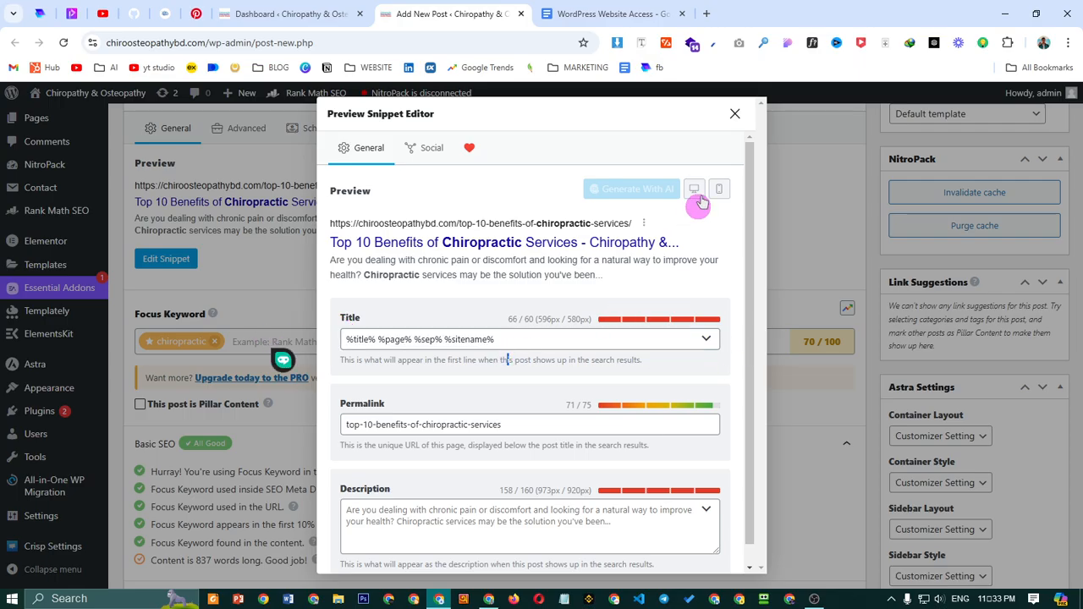
pyautogui.click(736, 117)
# Copy the post title "Top 10 Benefits of Chiropractic Services" and replace the SEO snippet title with it
pyautogui.scroll(20, 541, 335)
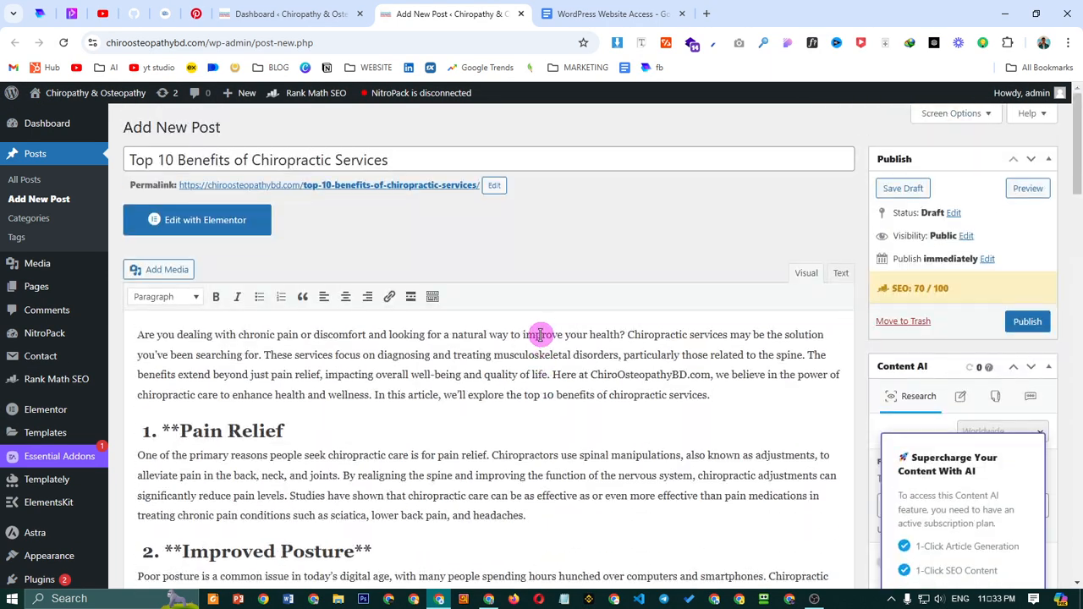
pyautogui.moveTo(502, 168); pyautogui.dragTo(95, 163)
pyautogui.hotkey('ctrl', 'c')
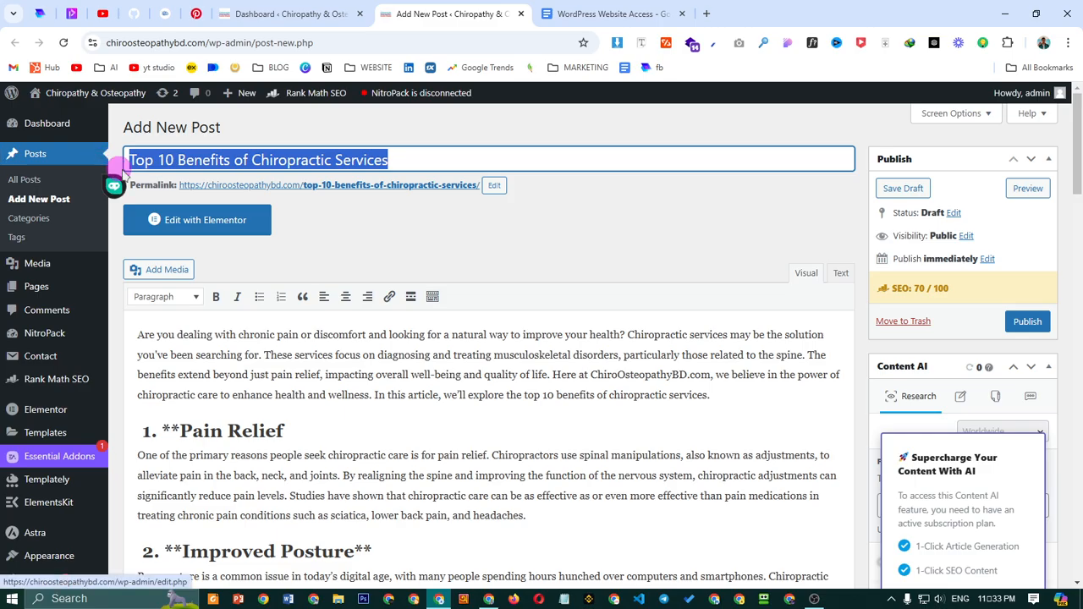
pyautogui.scroll(-20, 339, 302)
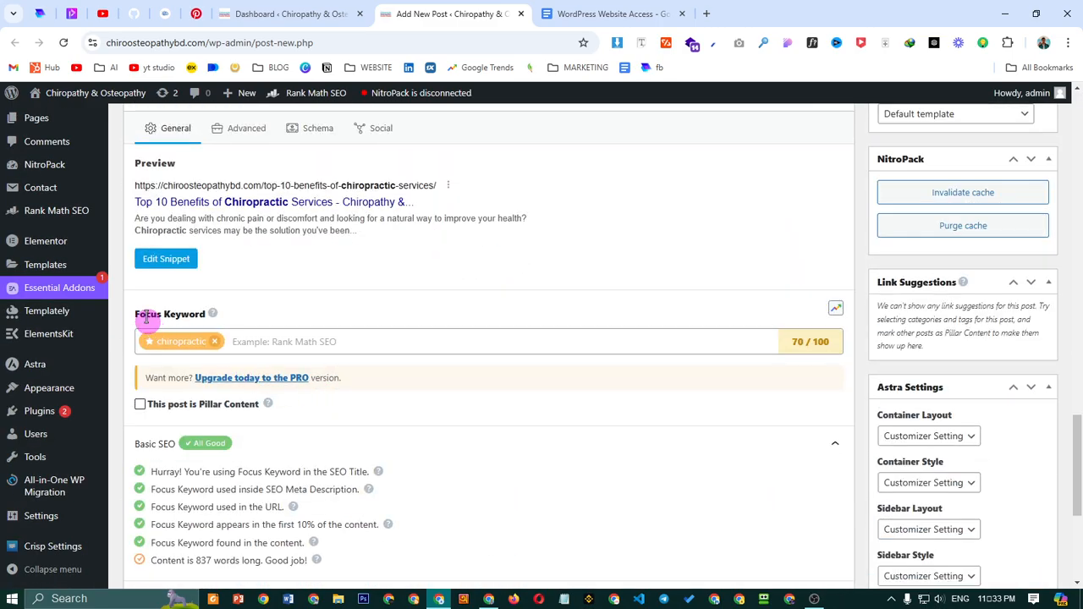
pyautogui.click(156, 259)
pyautogui.click(491, 338)
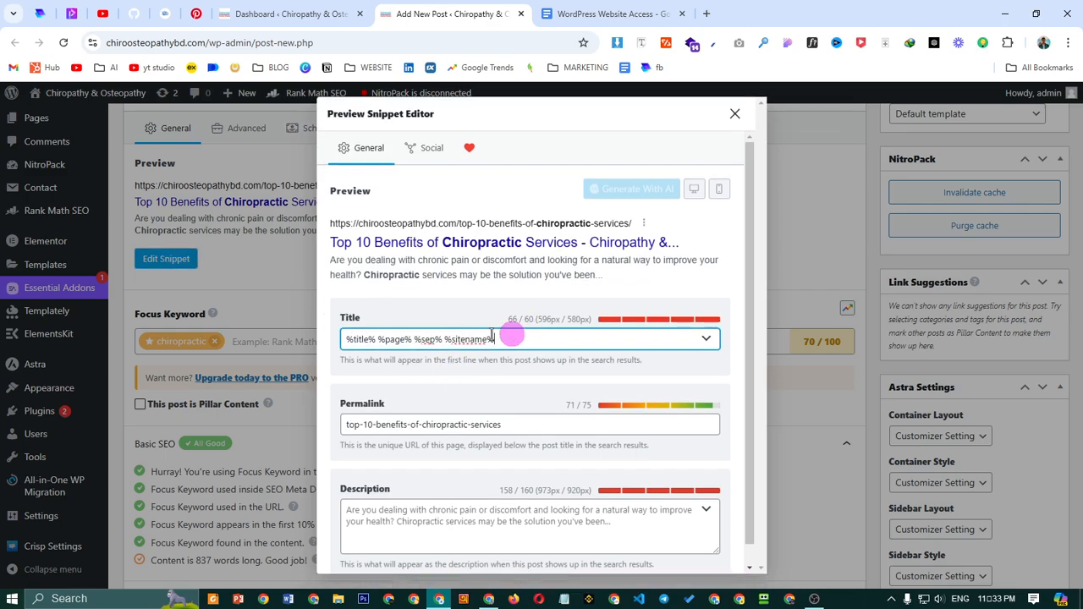
pyautogui.hotkey('ctrl', 'a')
pyautogui.hotkey('ctrl', 'v')
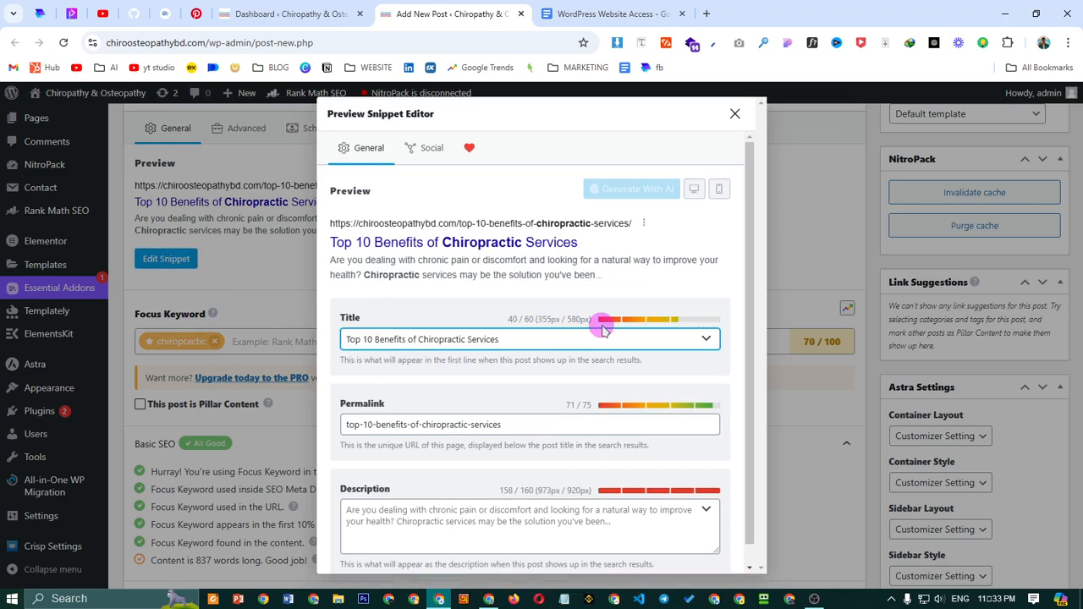
pyautogui.write('n')
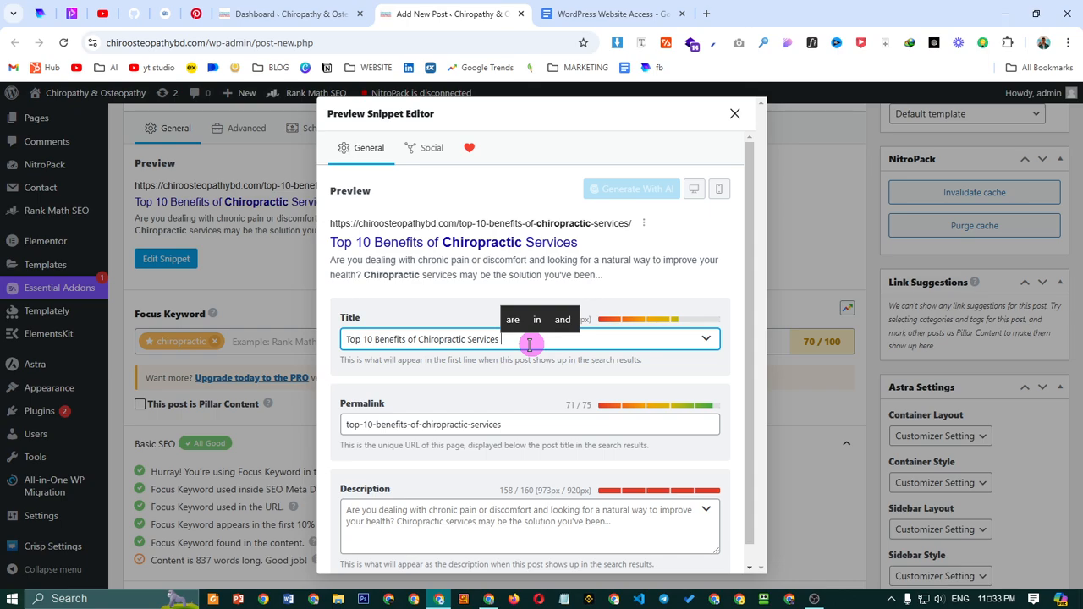
# Shorten the snippet permalink to "top-10-benefits-chiropractic-services" and close the snippet editor
pyautogui.click(515, 426)
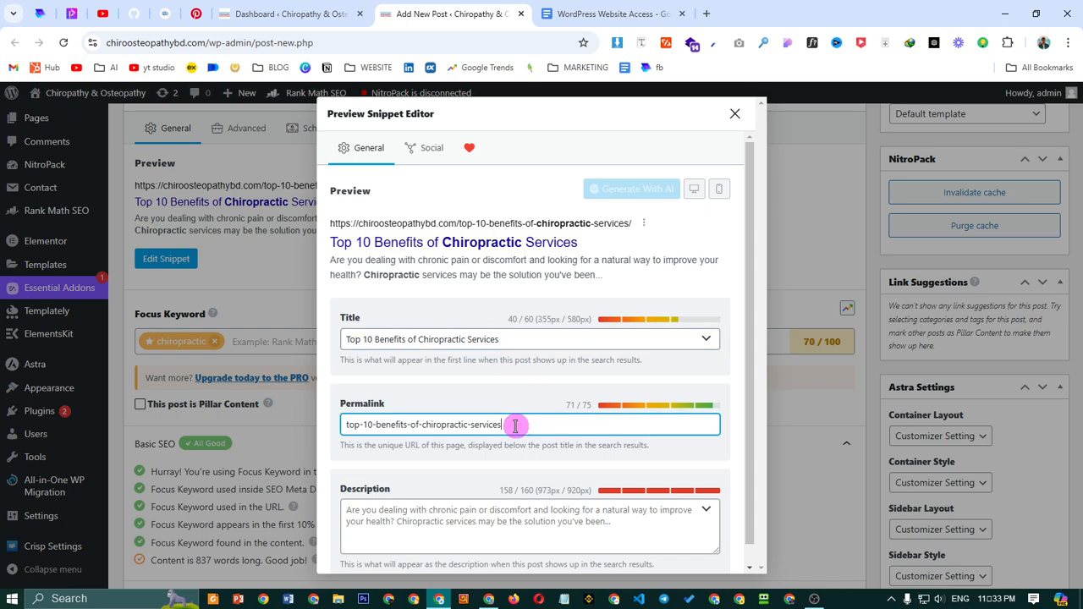
pyautogui.click(422, 424)
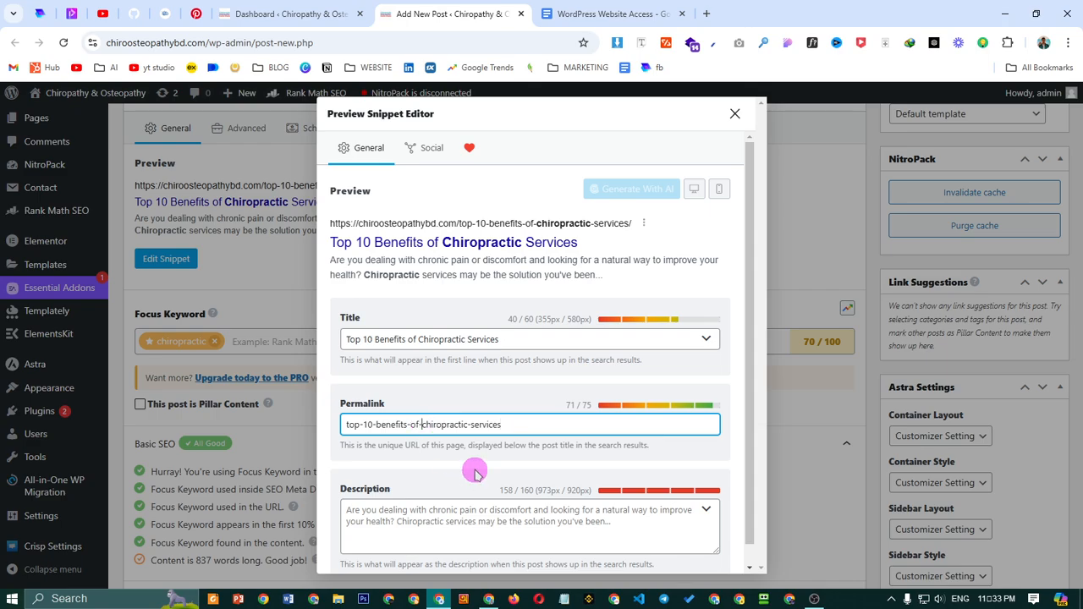
pyautogui.press('BackSpace')
pyautogui.press('BackSpace')
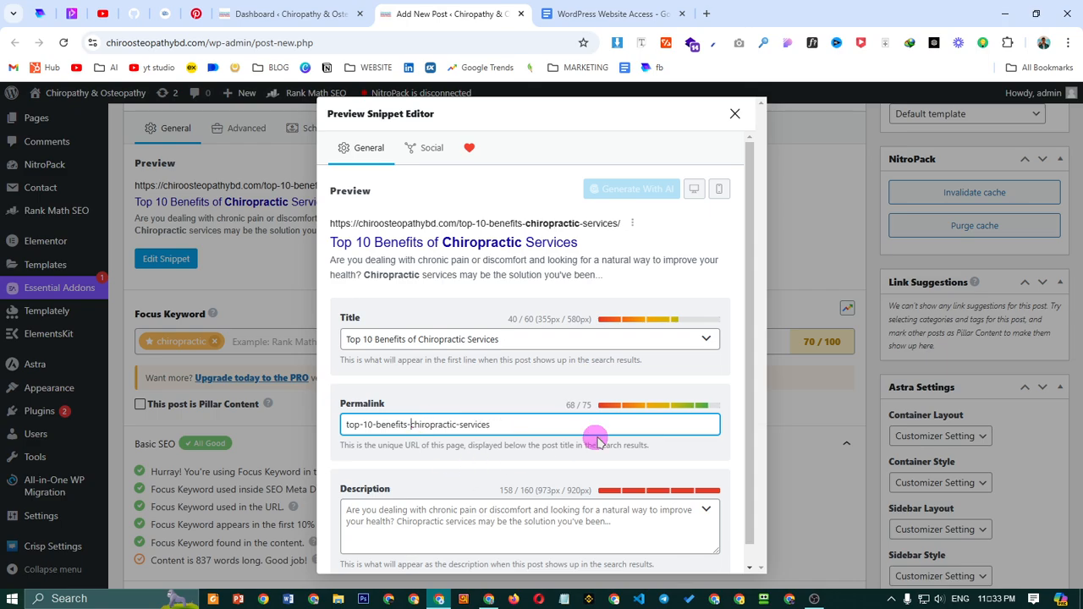
pyautogui.click(569, 515)
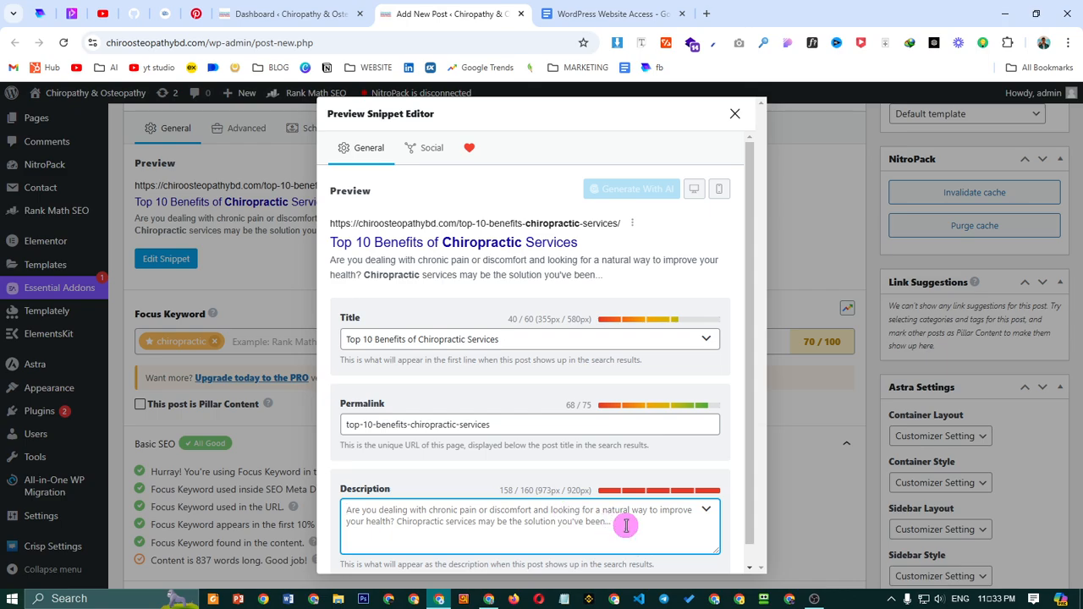
pyautogui.click(735, 114)
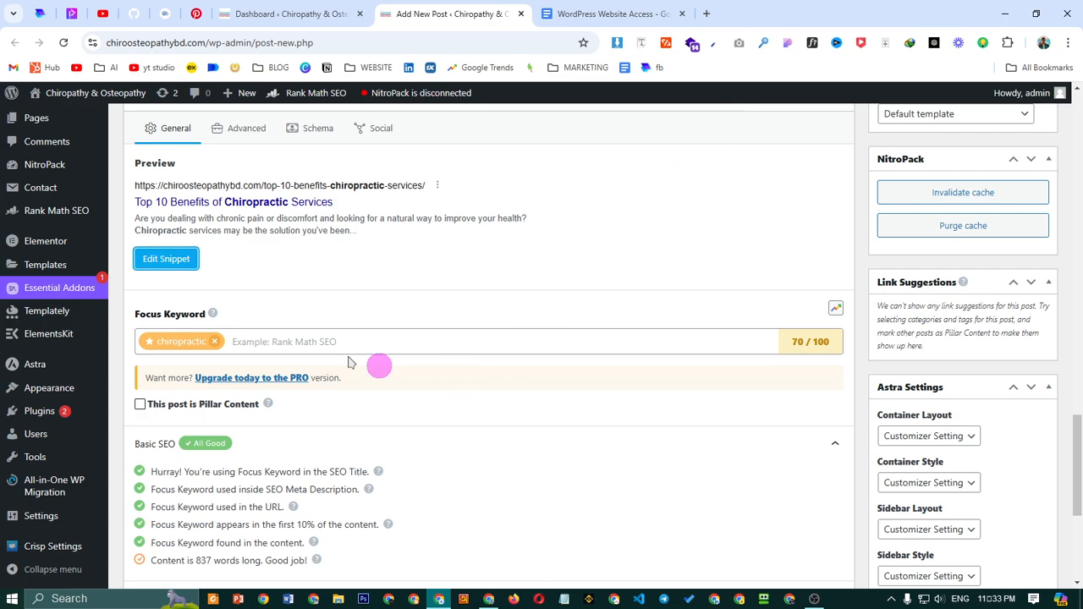
pyautogui.scroll(2, 290, 283)
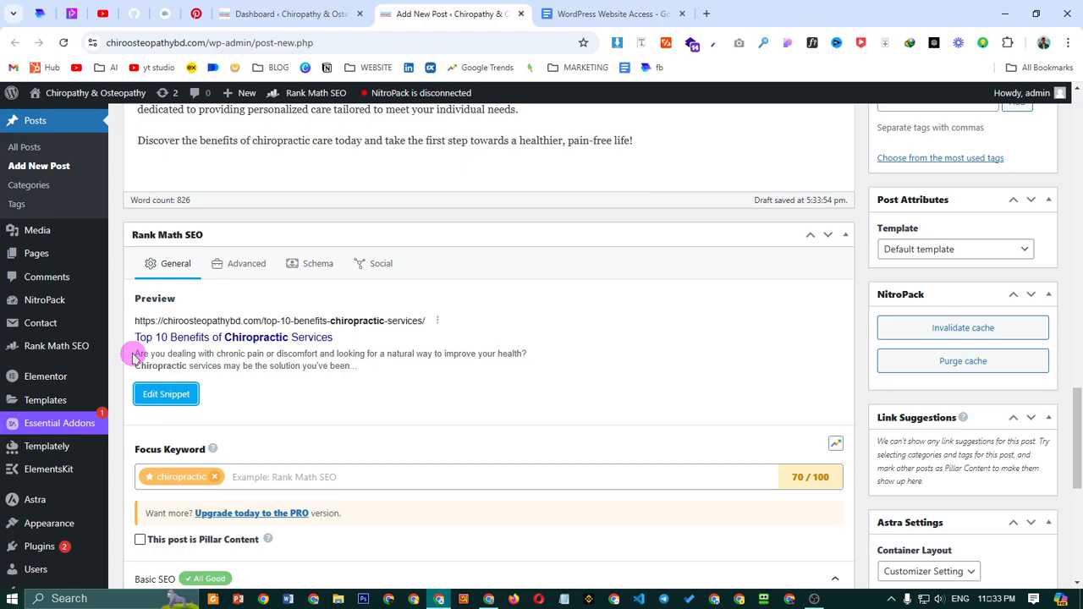
pyautogui.moveTo(367, 369); pyautogui.dragTo(138, 357)
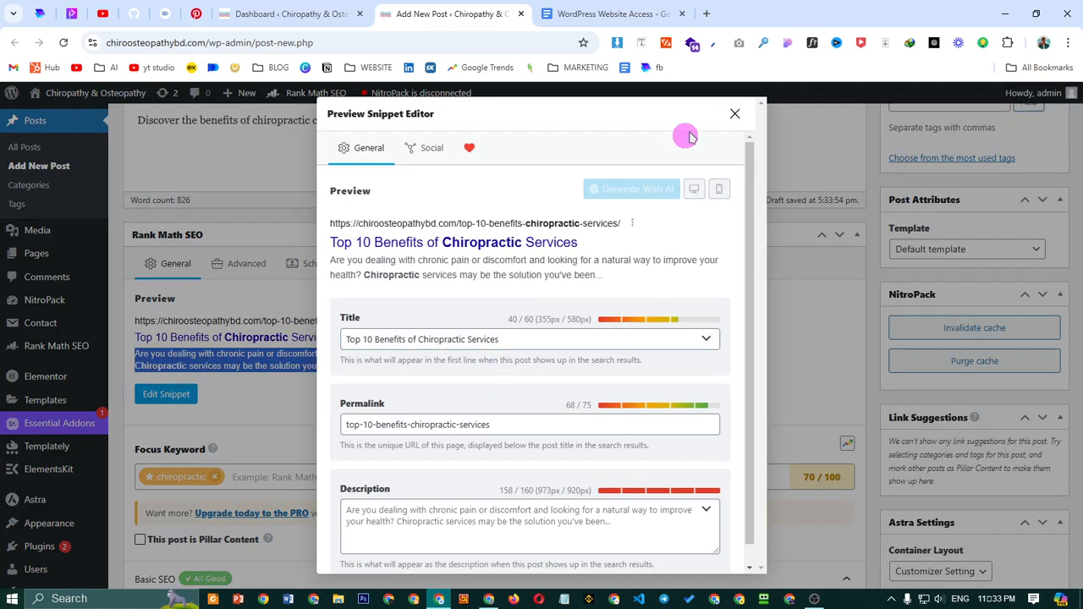
pyautogui.click(735, 112)
# Copy the two "Improved Posture" sentences starting "Chiropractic services can help correct posture-related problems" into the SEO snippet description
pyautogui.scroll(15, 394, 423)
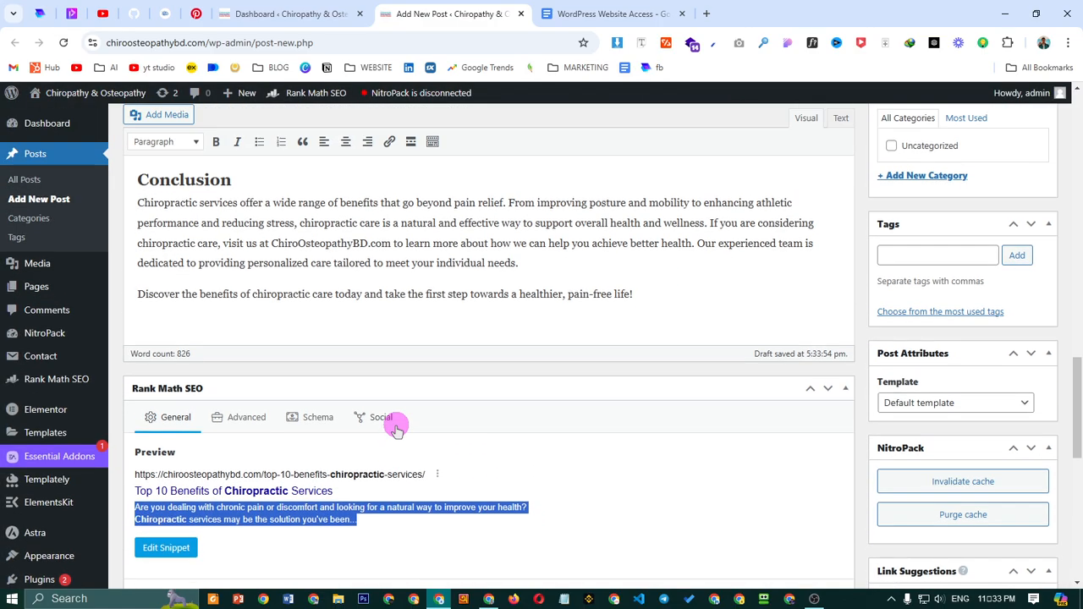
pyautogui.scroll(5, 387, 400)
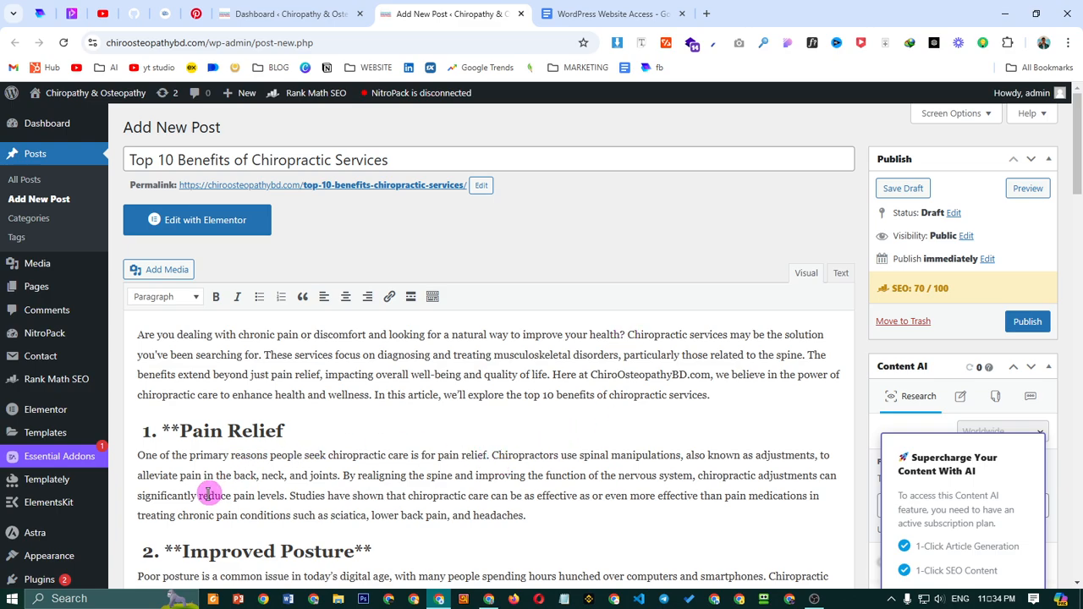
pyautogui.scroll(-2, 669, 474)
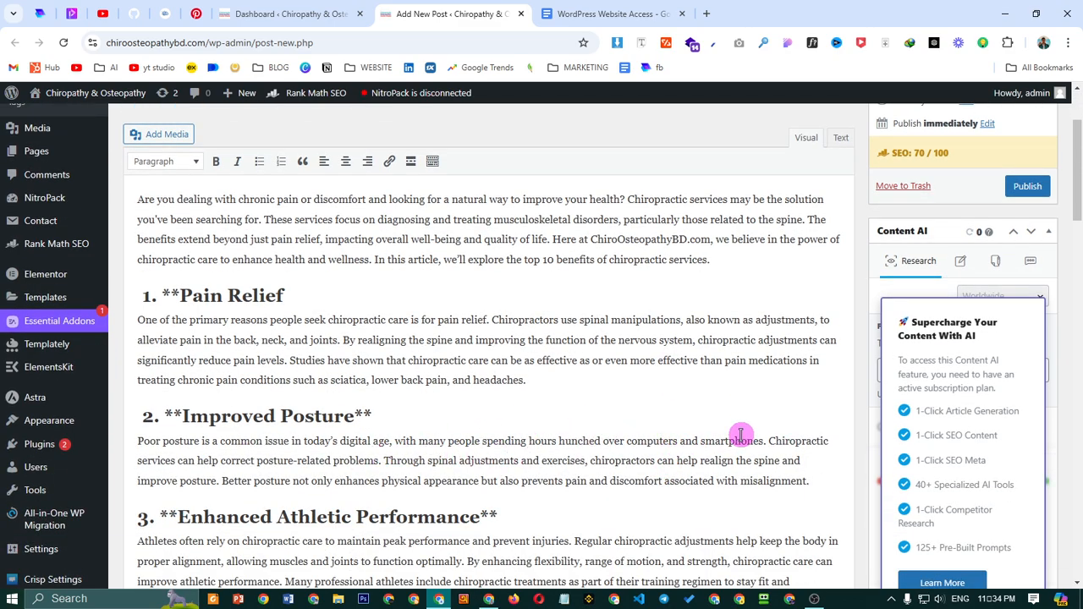
pyautogui.moveTo(770, 441); pyautogui.dragTo(230, 484)
pyautogui.hotkey('ctrl', 'c')
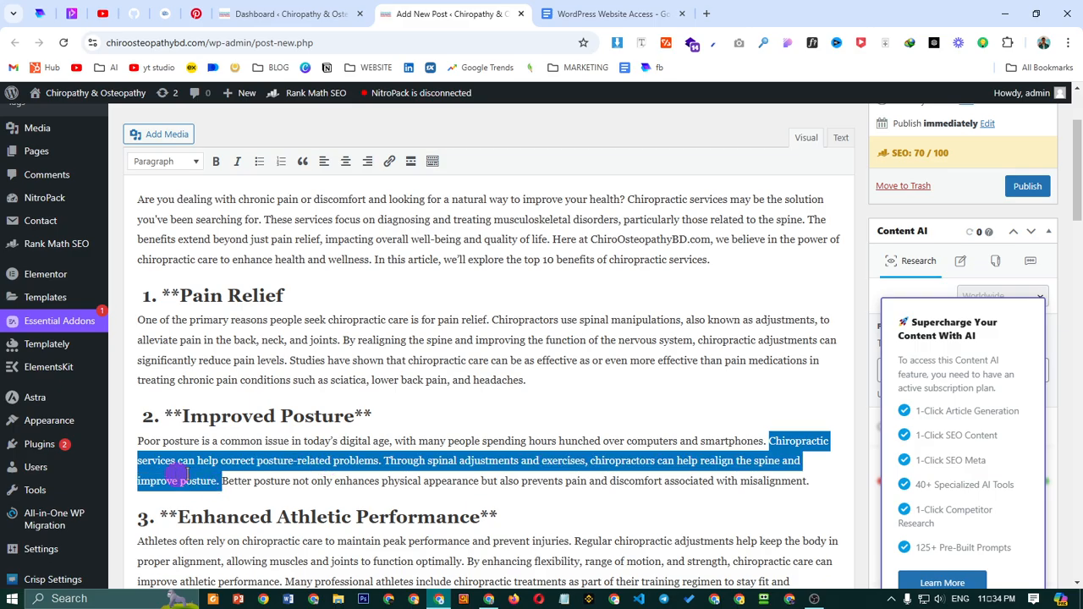
pyautogui.scroll(-20, 406, 474)
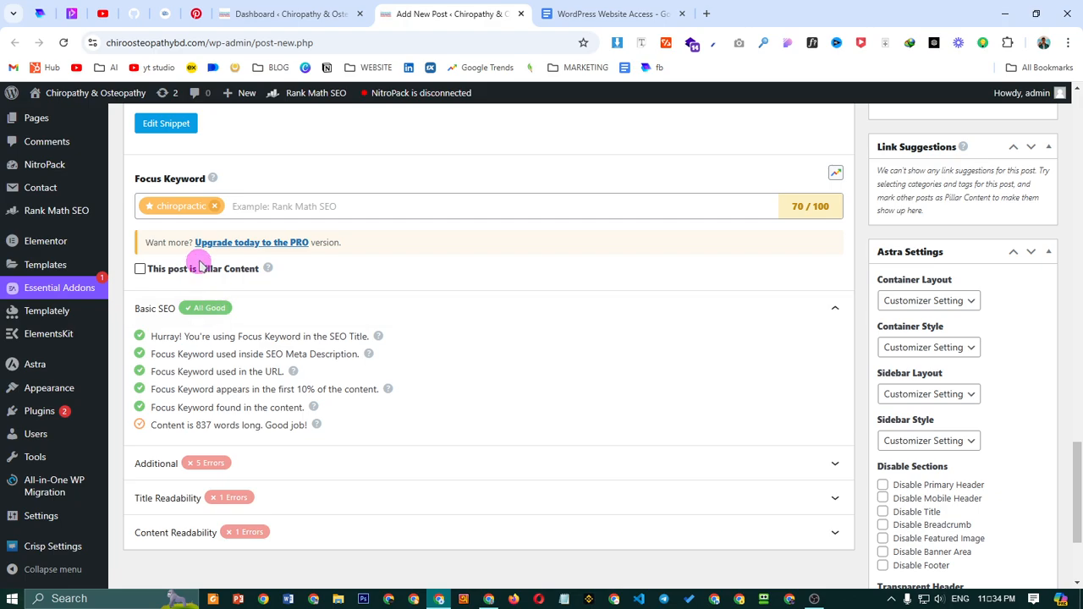
pyautogui.scroll(2, 201, 266)
pyautogui.click(167, 260)
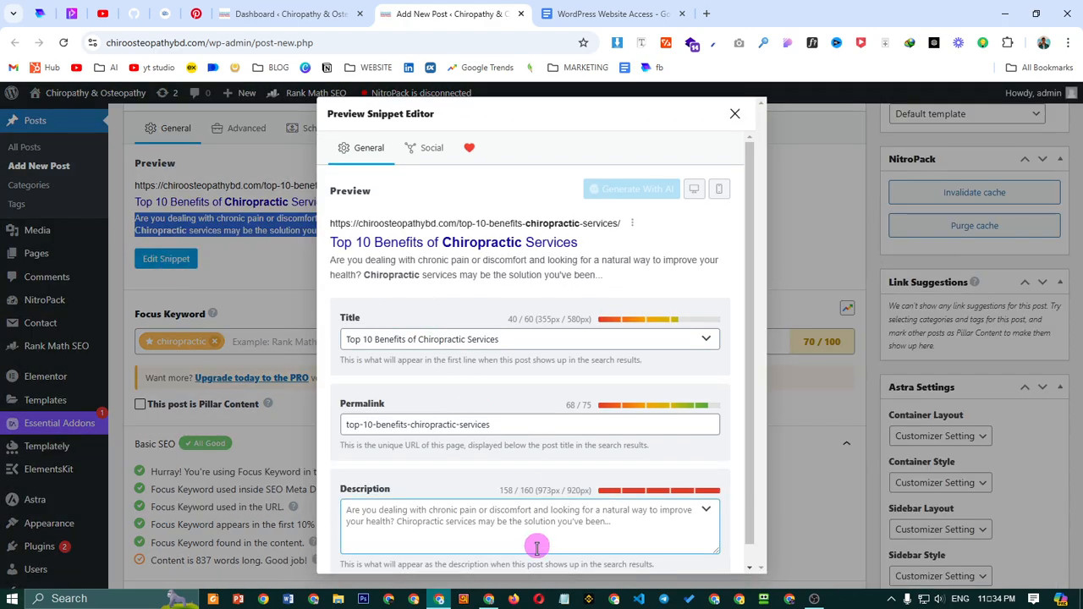
pyautogui.hotkey('ctrl', 'v')
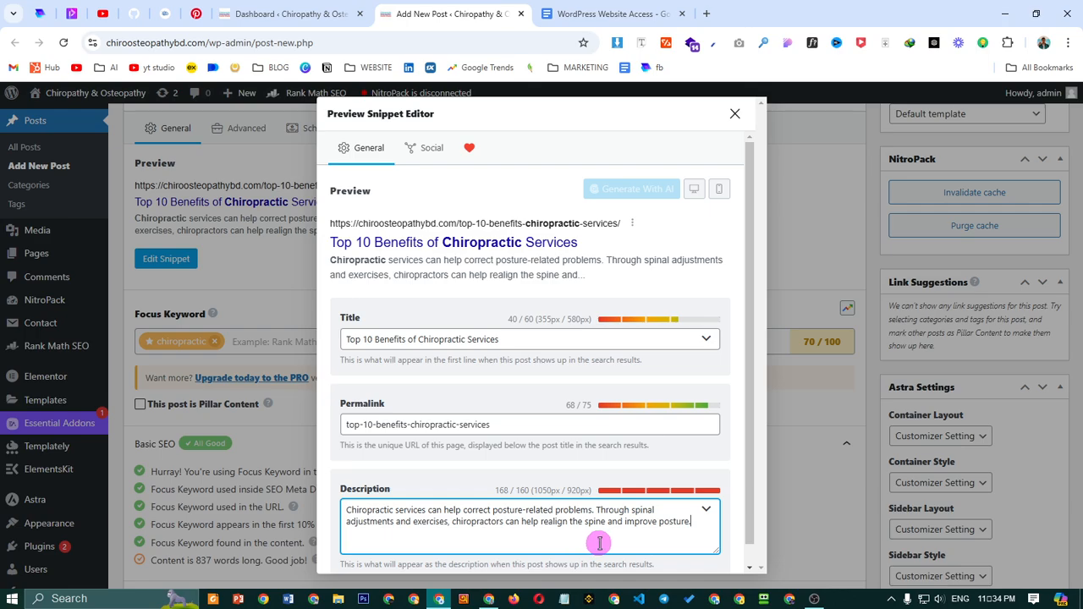
# Trim the snippet description so it ends with "chiropractors can help realign the..." and close the snippet editor
pyautogui.press('BackSpace')
pyautogui.press('BackSpace')
pyautogui.press('BackSpace')
pyautogui.press('BackSpace')
pyautogui.press('BackSpace')
pyautogui.press('BackSpace')
pyautogui.press('BackSpace')
pyautogui.press('BackSpace')
pyautogui.press('BackSpace')
pyautogui.press('BackSpace')
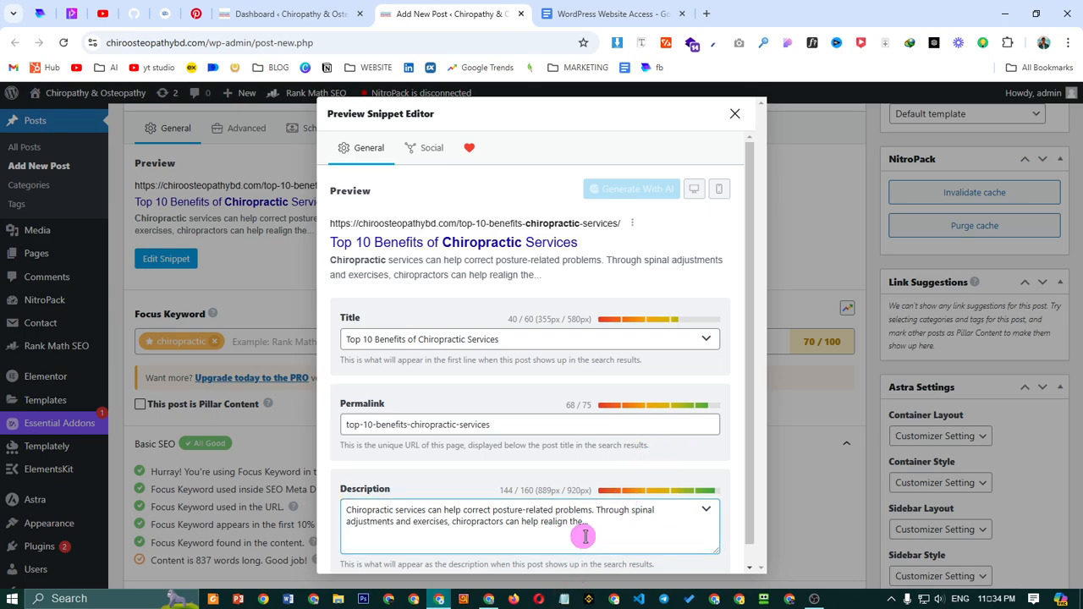
pyautogui.scroll(-1, 584, 535)
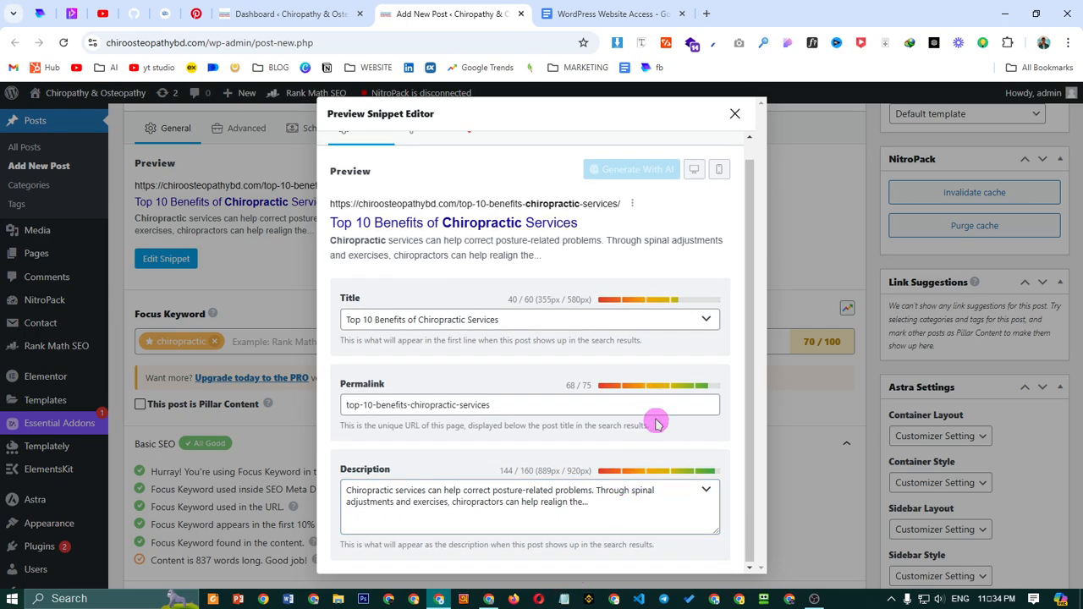
pyautogui.click(735, 114)
# Review the Rank Math Basic SEO checks and expand the Additional section to read its errors
pyautogui.scroll(2, 694, 494)
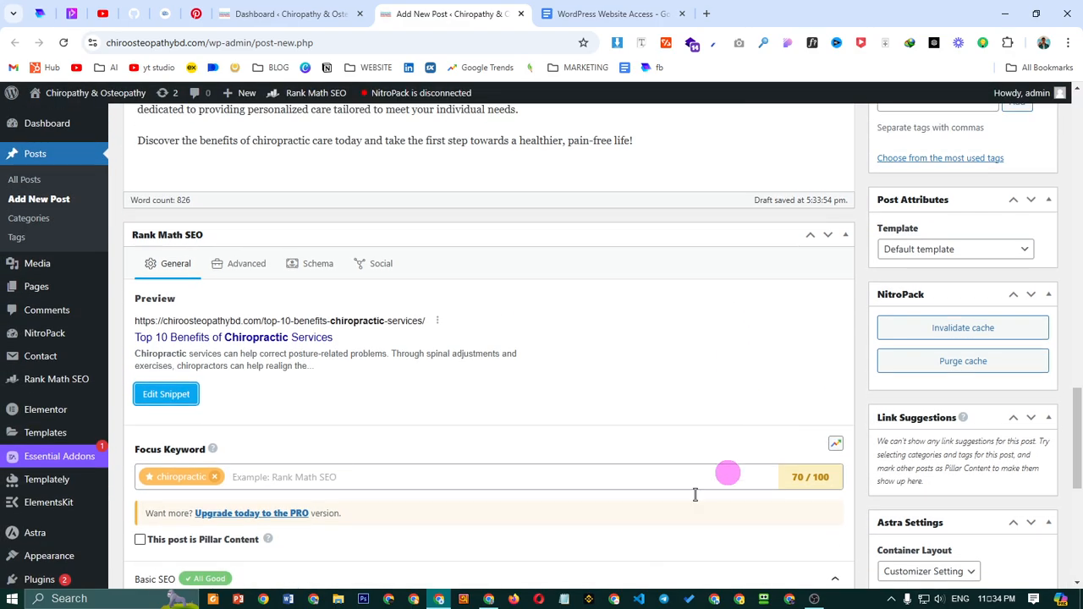
pyautogui.scroll(-3, 421, 493)
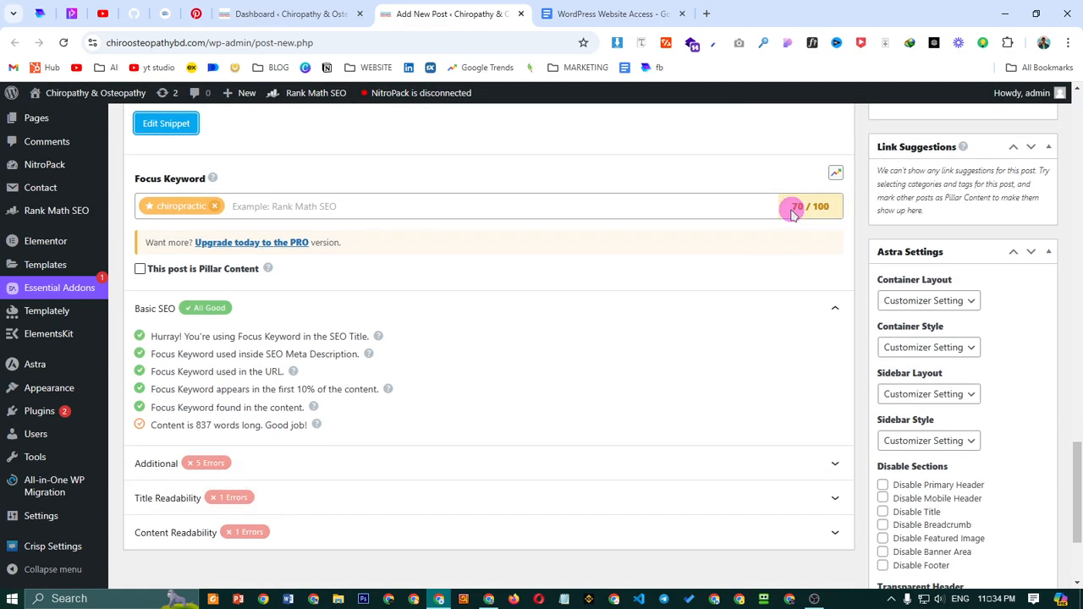
pyautogui.scroll(-2, 292, 377)
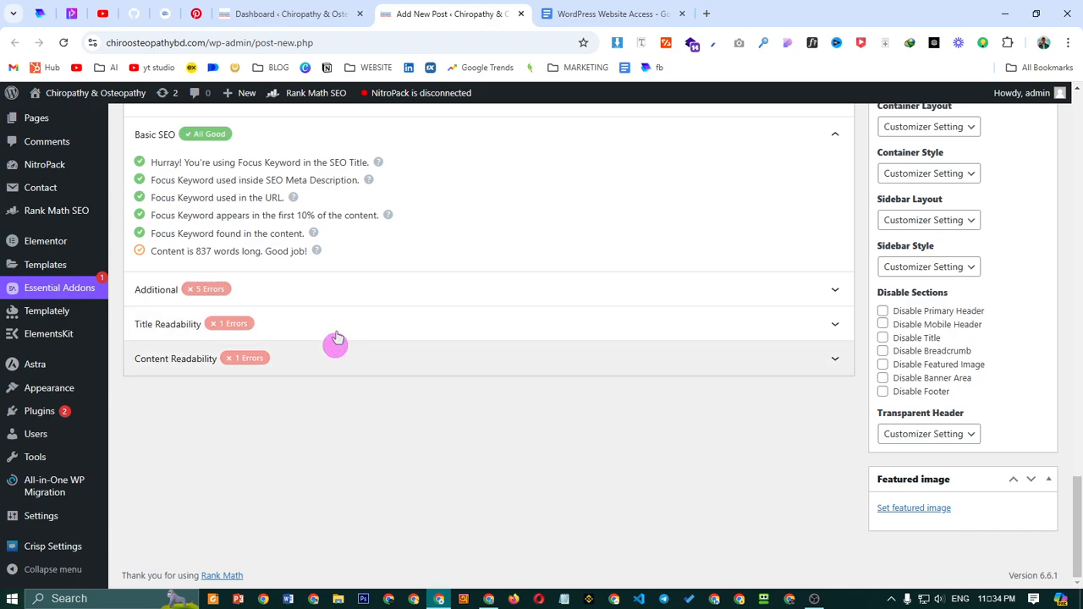
pyautogui.click(338, 290)
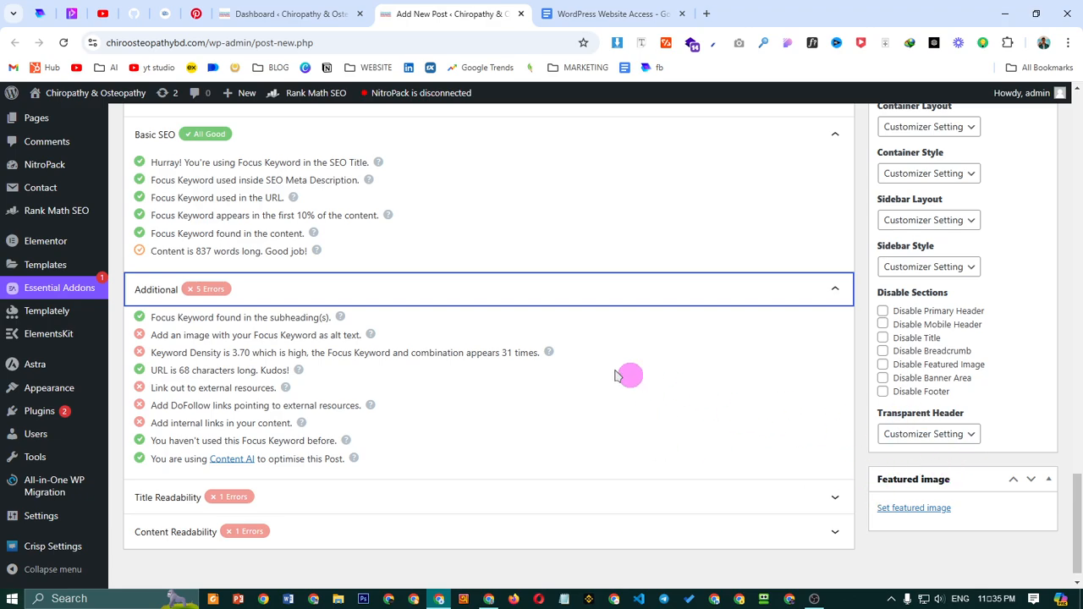
# Open the featured image picker, browse the media library and select shockwave-chiropractic-osteopathic-centre.jpg
pyautogui.click(911, 508)
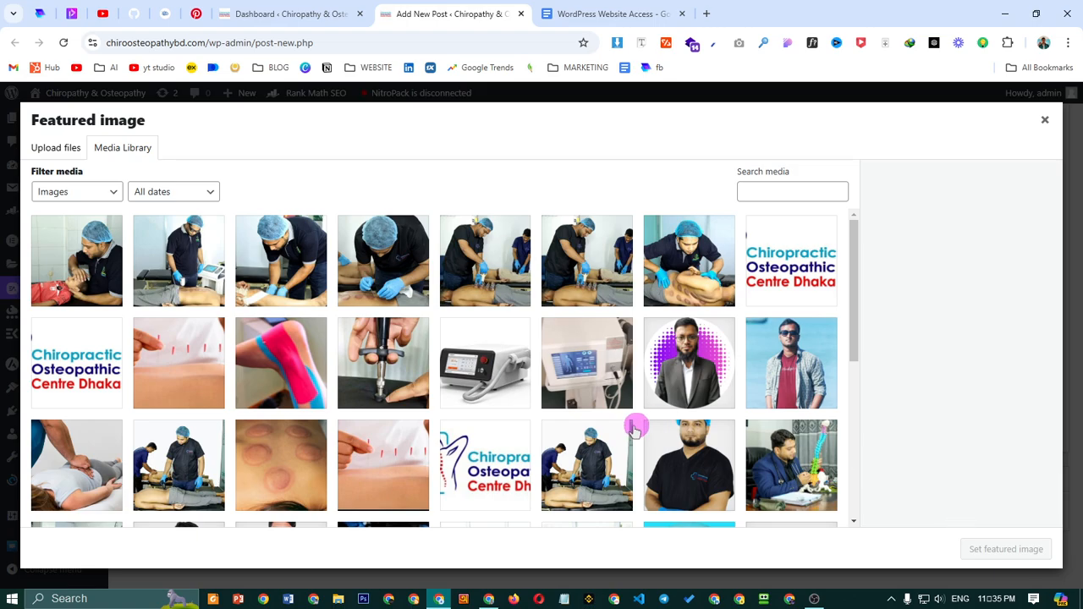
pyautogui.scroll(-3, 508, 423)
pyautogui.scroll(-2, 369, 438)
pyautogui.scroll(10, 283, 423)
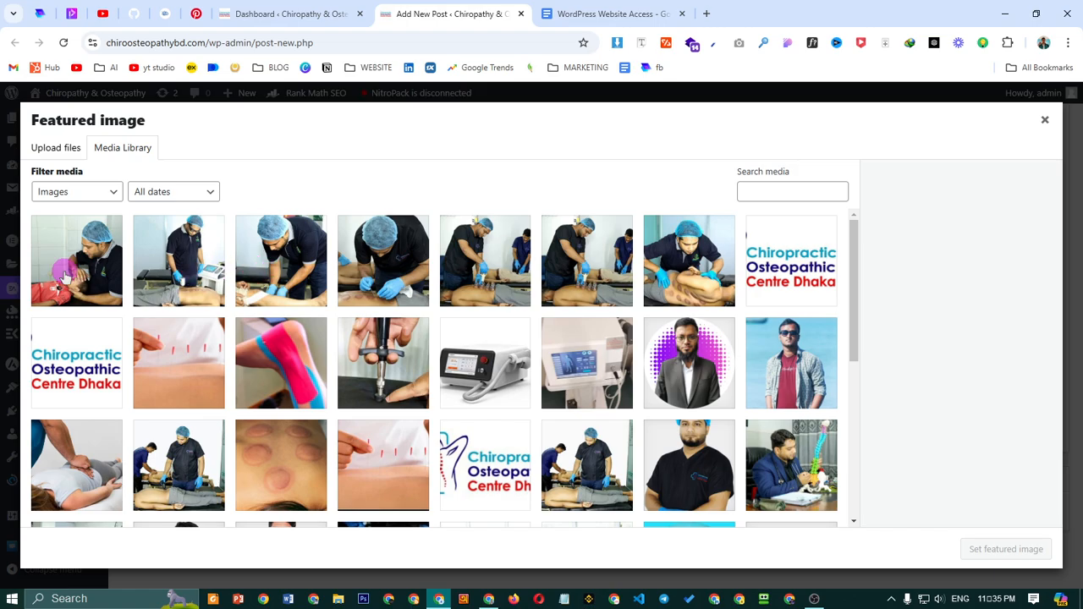
pyautogui.click(247, 269)
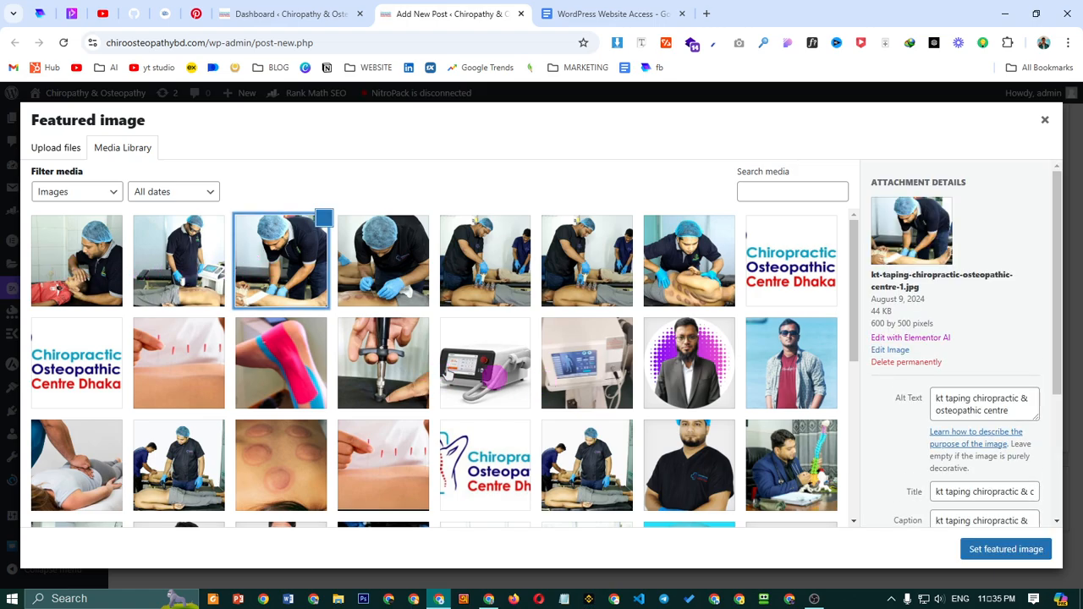
pyautogui.click(178, 269)
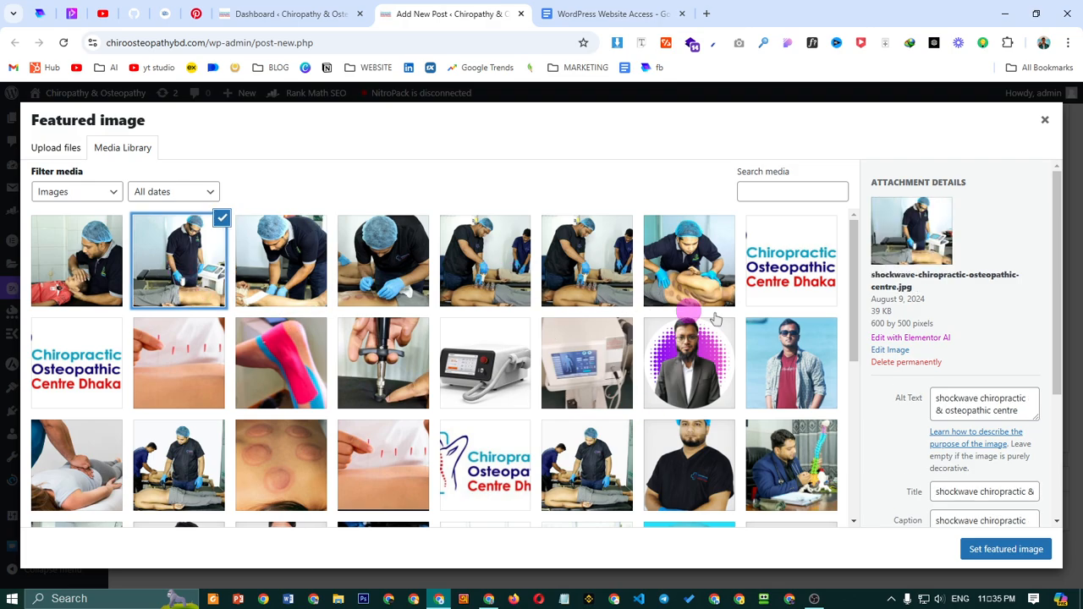
pyautogui.click(694, 278)
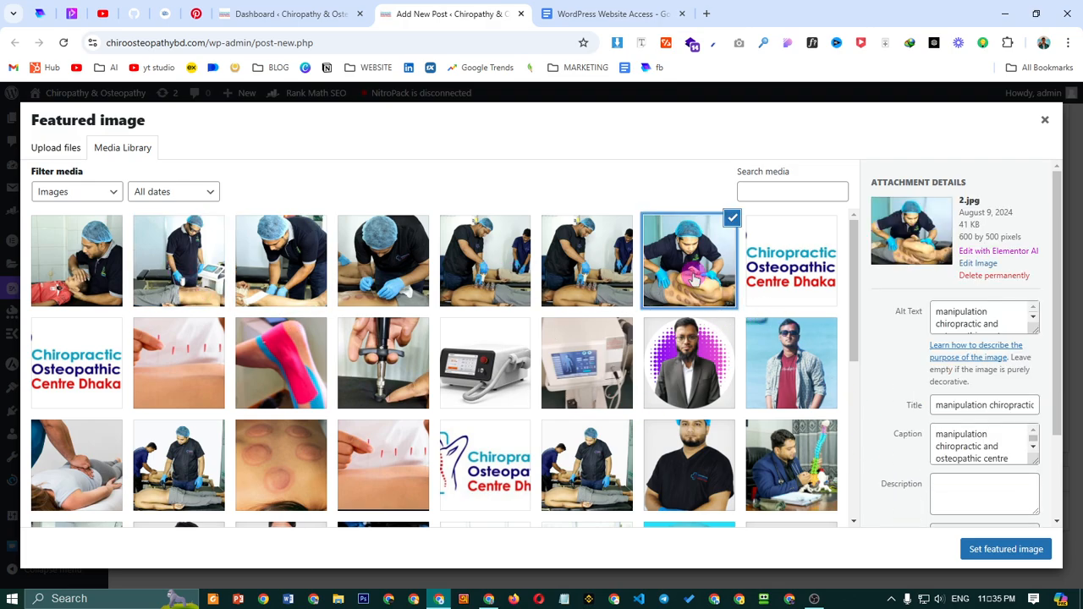
pyautogui.click(584, 447)
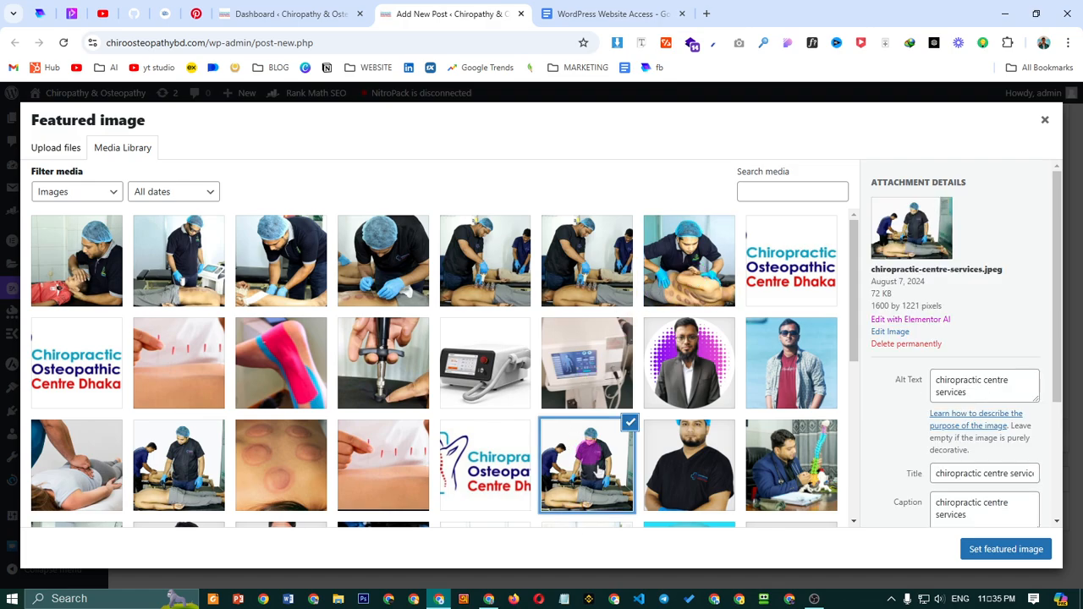
pyautogui.click(171, 303)
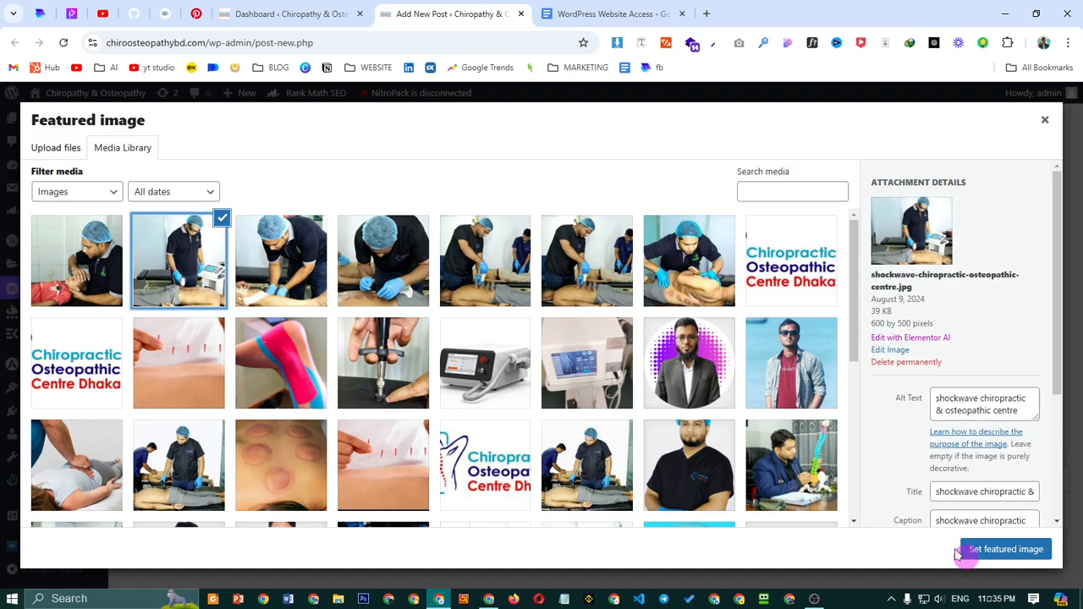
# Check that the selected image's alt text includes the focus keyword, and set it as the post's featured image
pyautogui.scroll(-2, 982, 413)
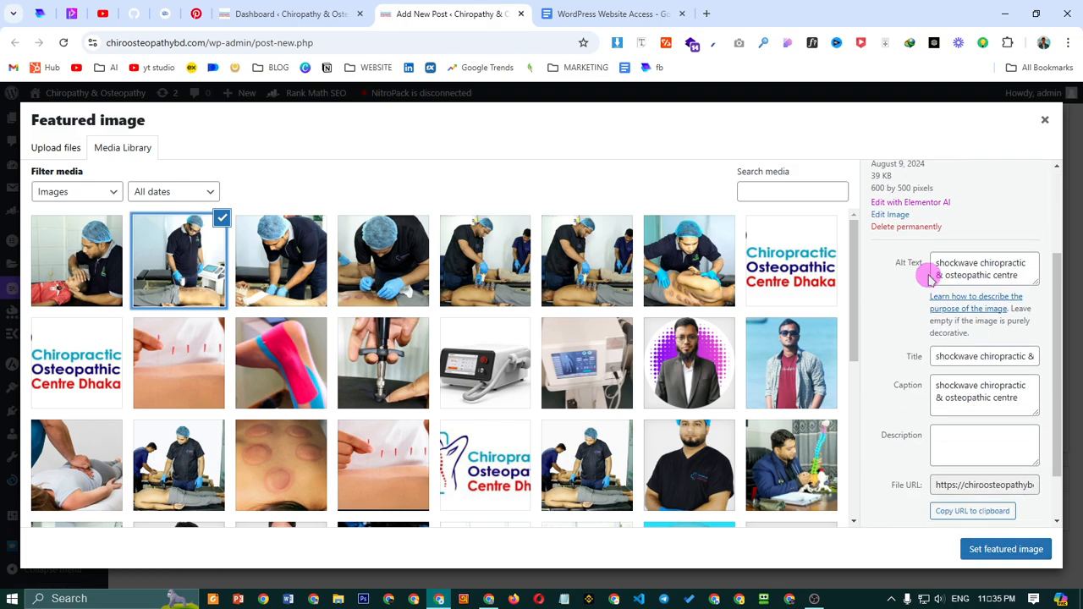
pyautogui.moveTo(934, 263); pyautogui.dragTo(1015, 276)
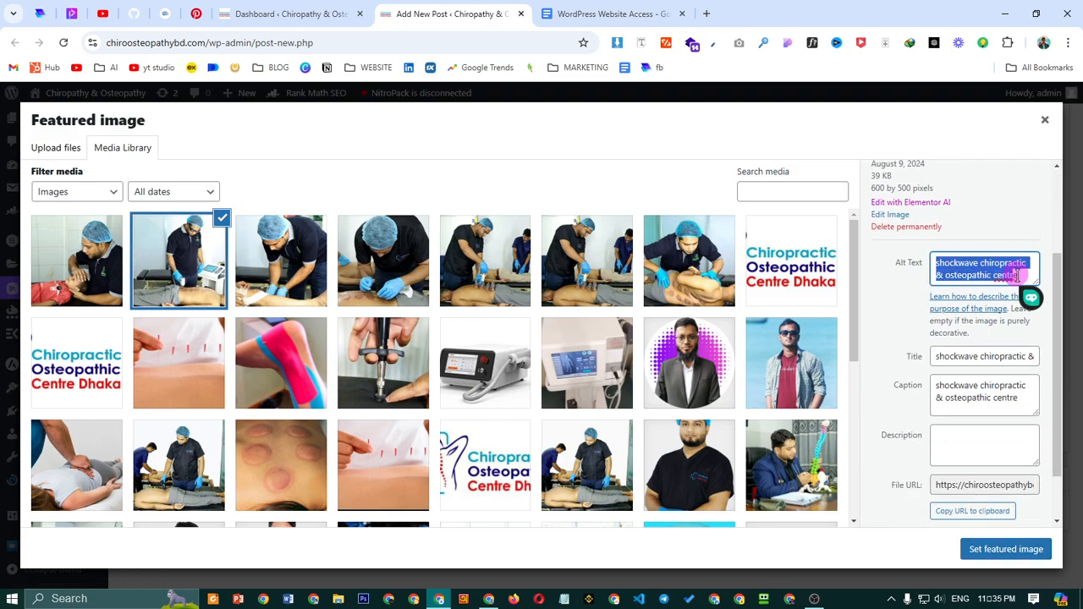
pyautogui.click(1026, 275)
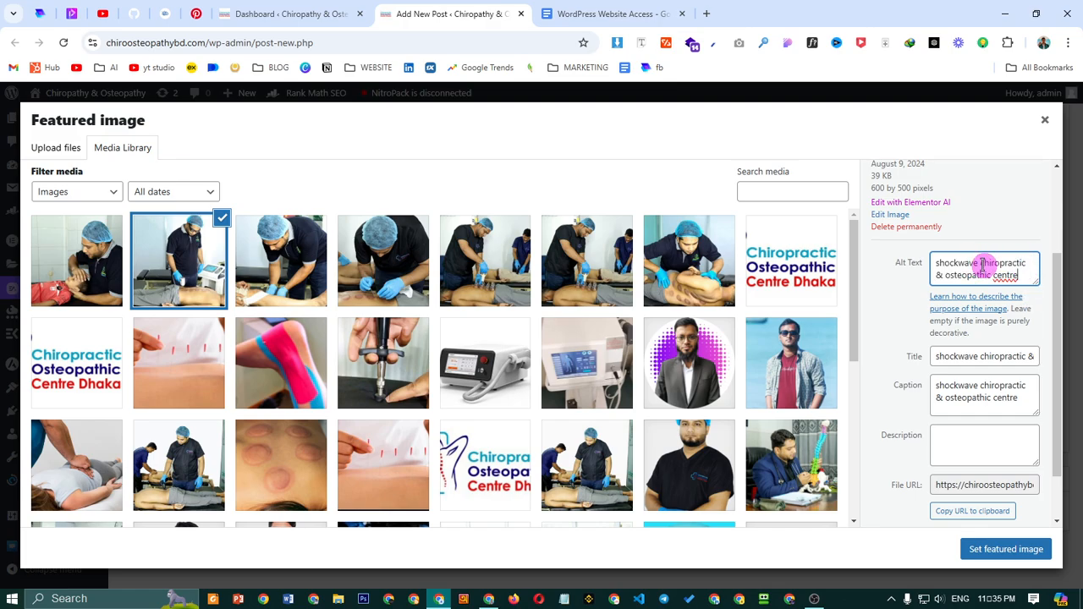
pyautogui.moveTo(982, 264); pyautogui.dragTo(1024, 262)
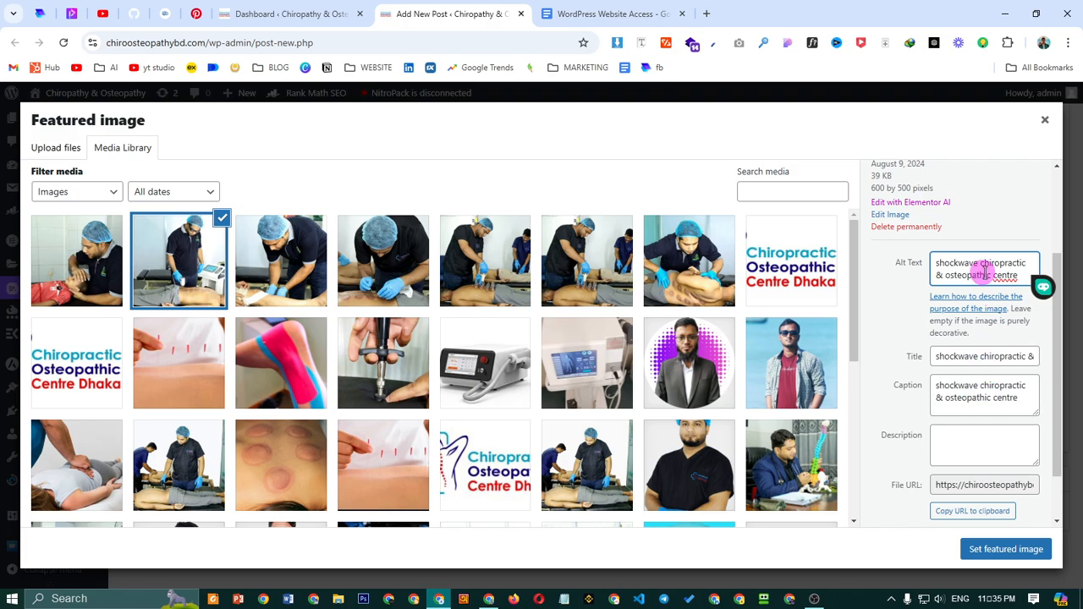
pyautogui.click(1006, 549)
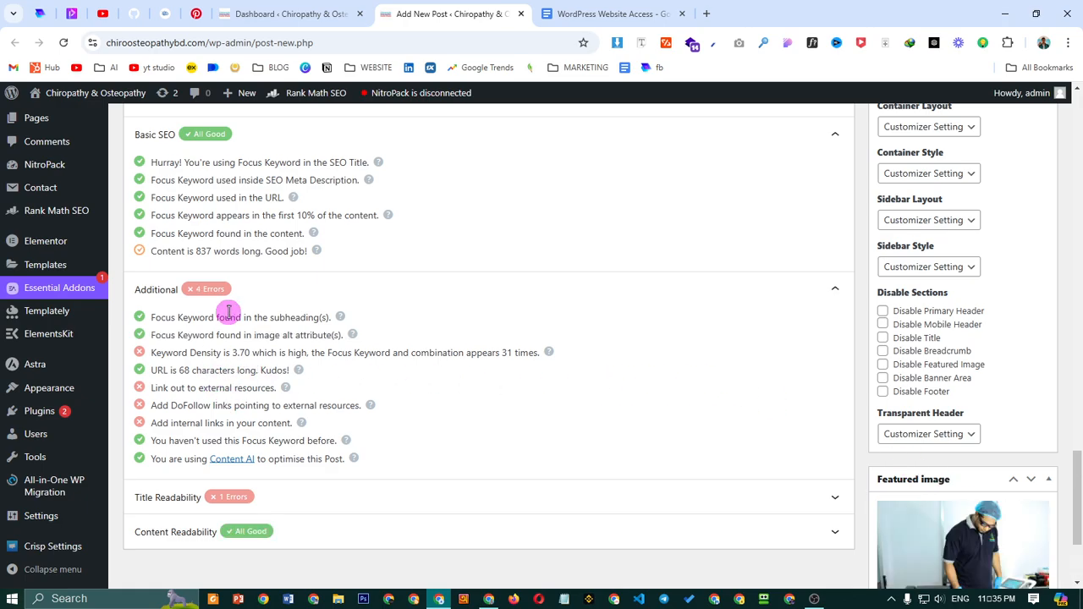
# Examine the Additional SEO checks again, focusing on the image alt and keyword density items
pyautogui.scroll(2, 228, 312)
pyautogui.scroll(-2, 223, 426)
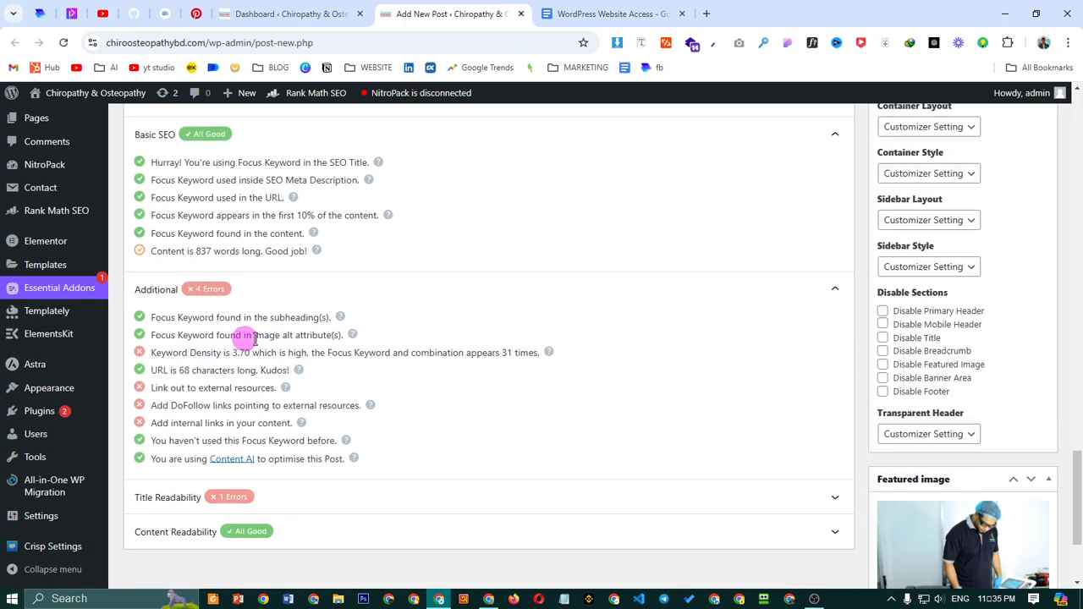
pyautogui.moveTo(155, 352); pyautogui.dragTo(287, 360)
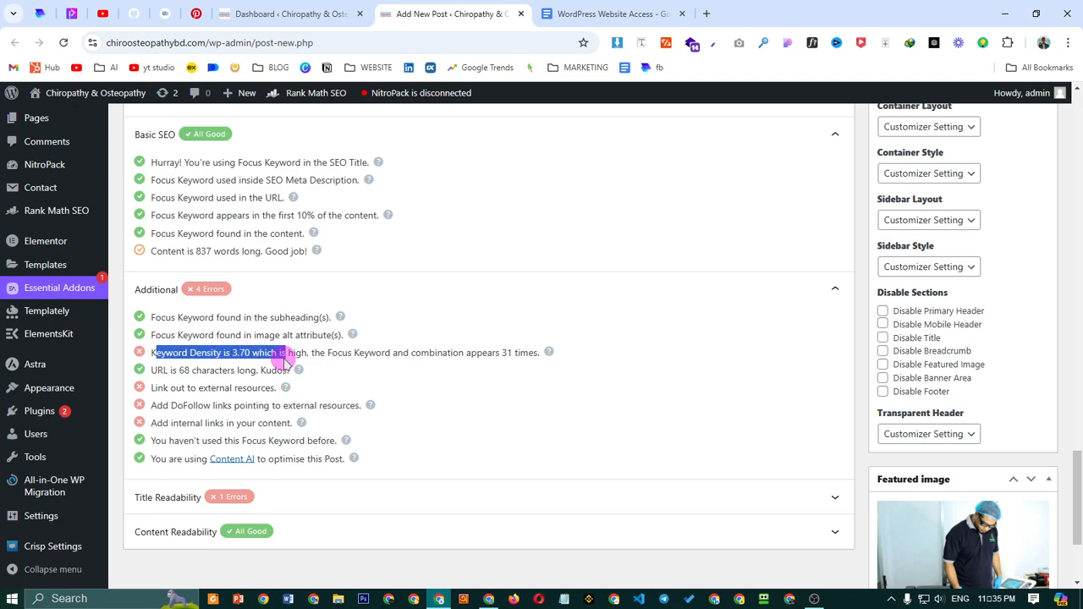
pyautogui.click(311, 354)
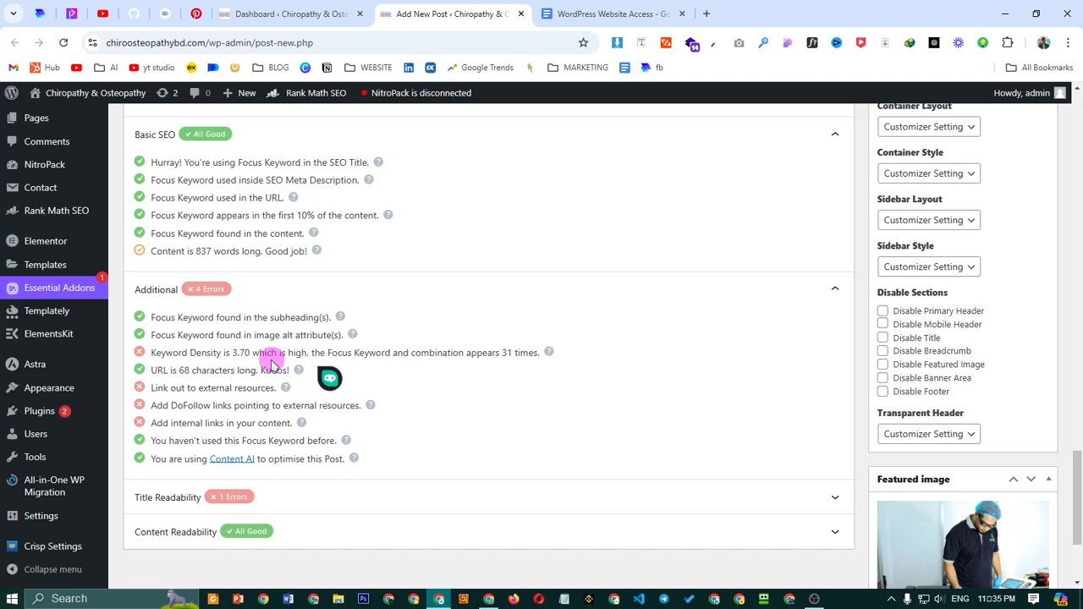
pyautogui.moveTo(253, 356); pyautogui.dragTo(423, 353)
pyautogui.click(451, 377)
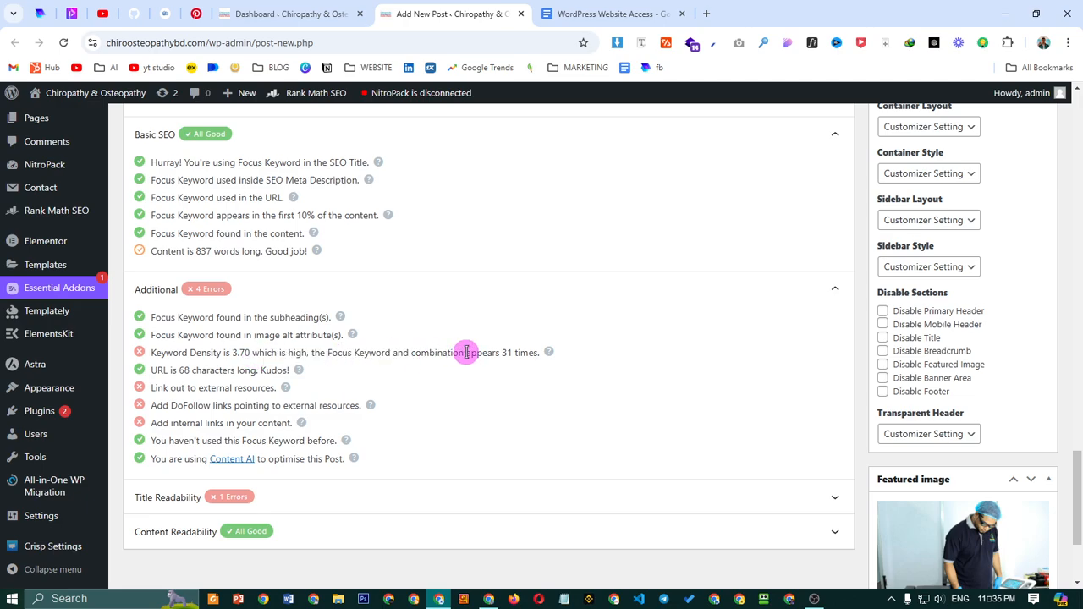
pyautogui.click(491, 357)
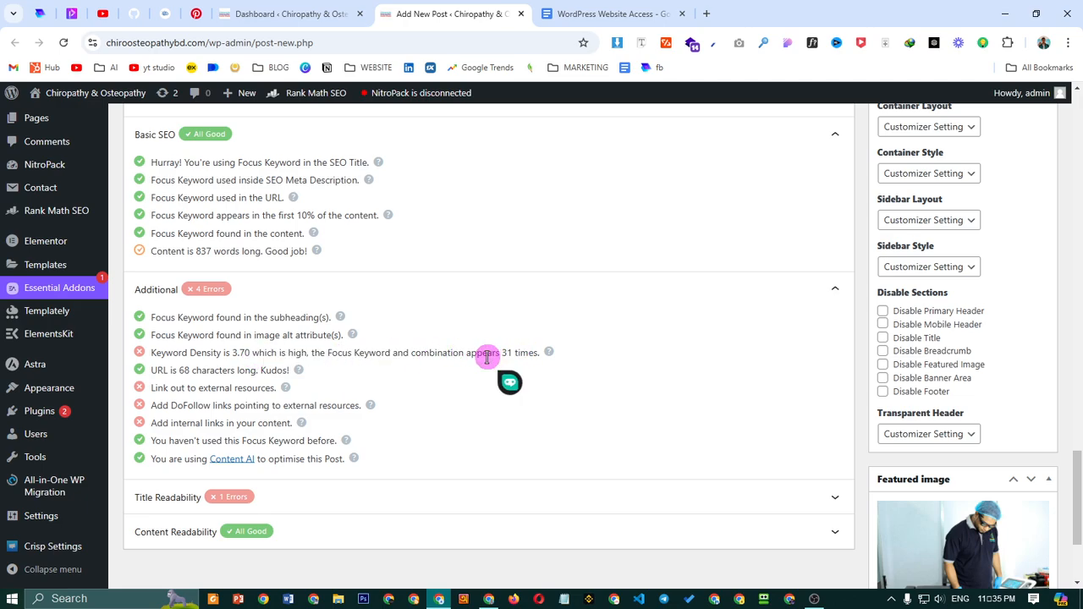
# Search the page for "chiropractic" and look through its occurrences across the article
pyautogui.scroll(15, 487, 357)
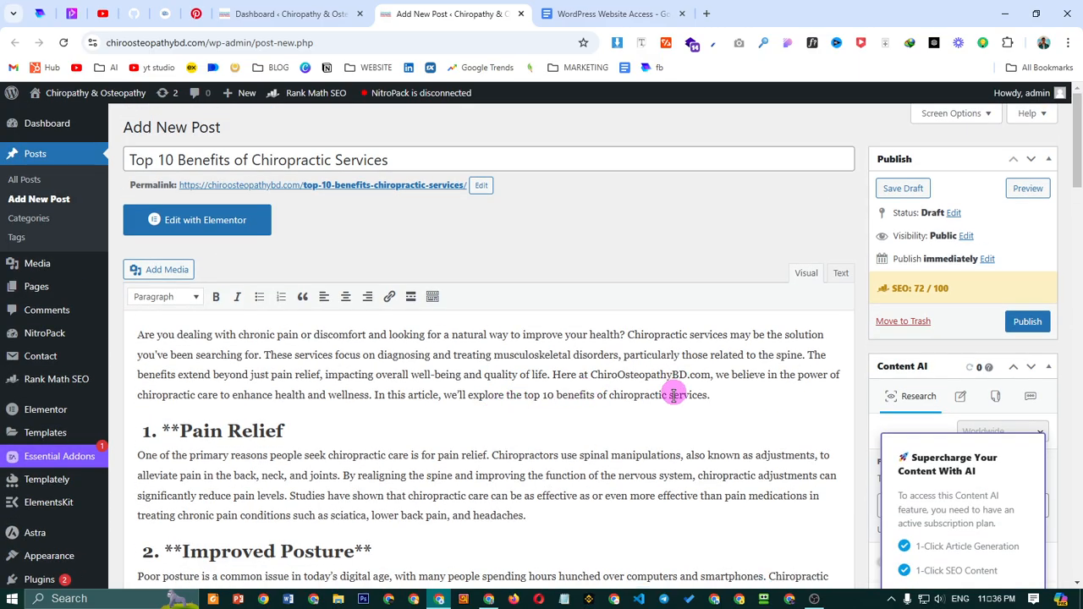
pyautogui.hotkey('ctrl', 'f')
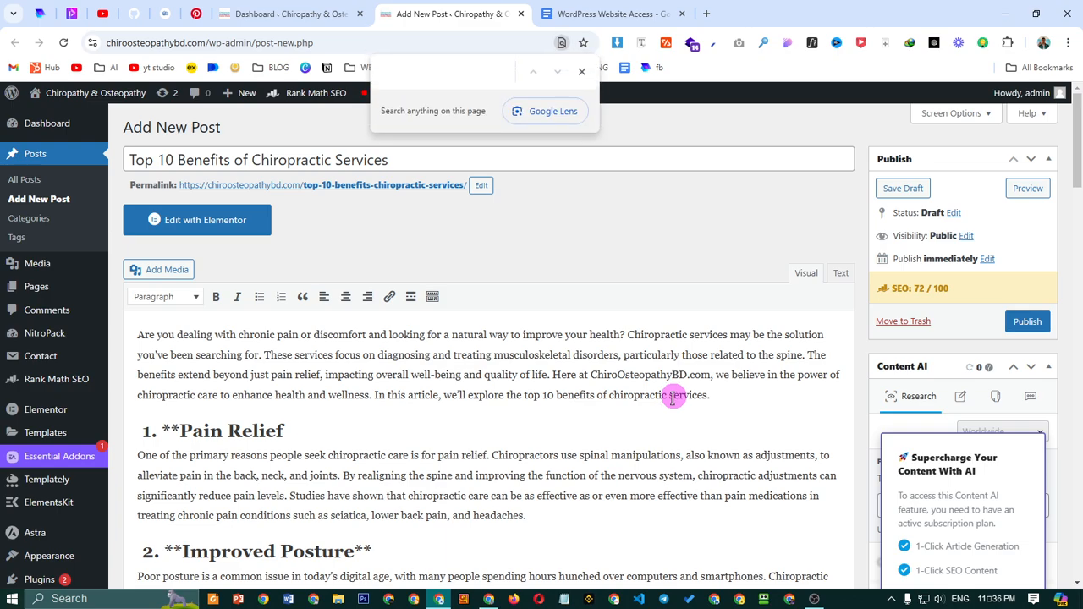
pyautogui.write('chiro')
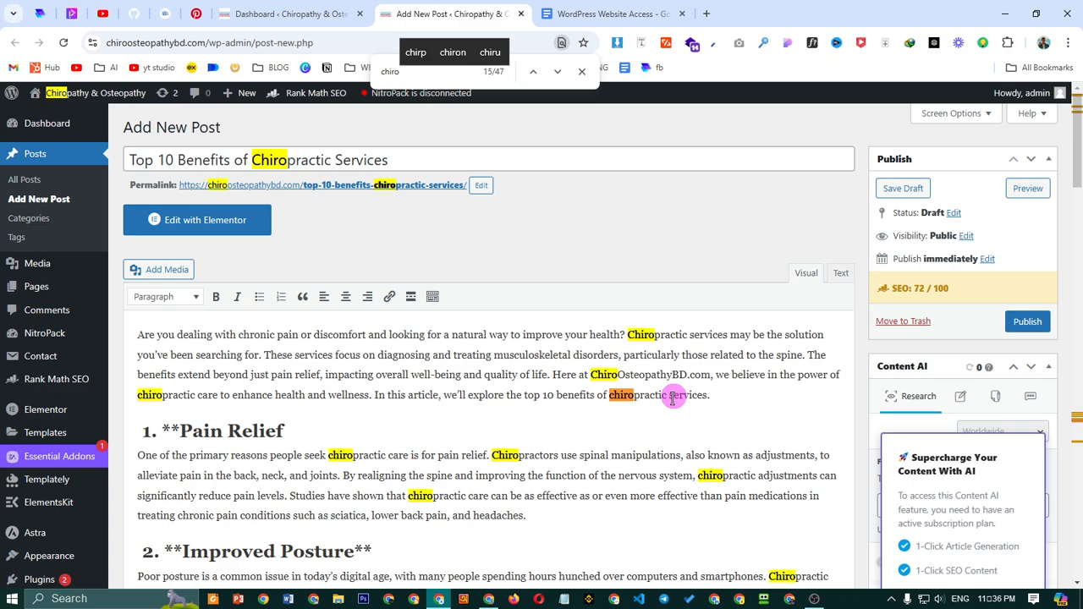
pyautogui.write('practic')
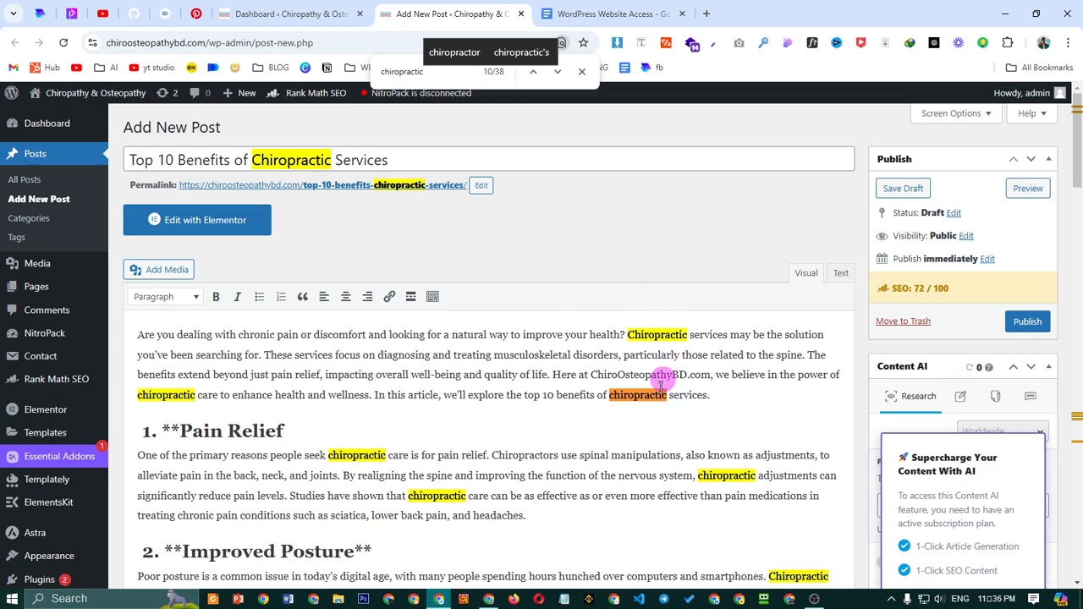
pyautogui.scroll(-5, 559, 423)
pyautogui.scroll(-13, 569, 381)
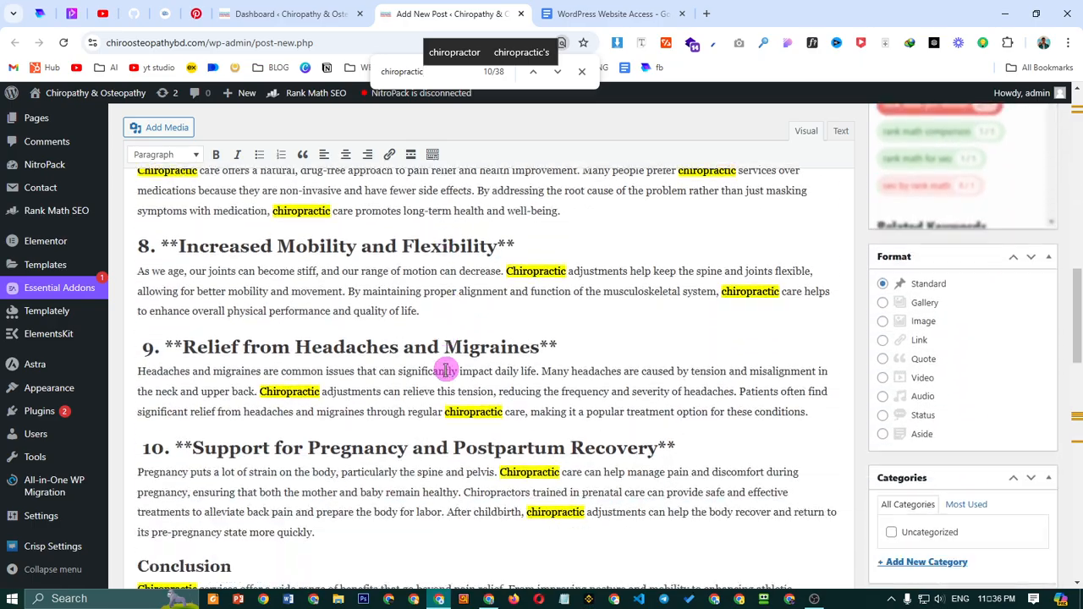
pyautogui.scroll(3, 433, 436)
pyautogui.scroll(20, 432, 422)
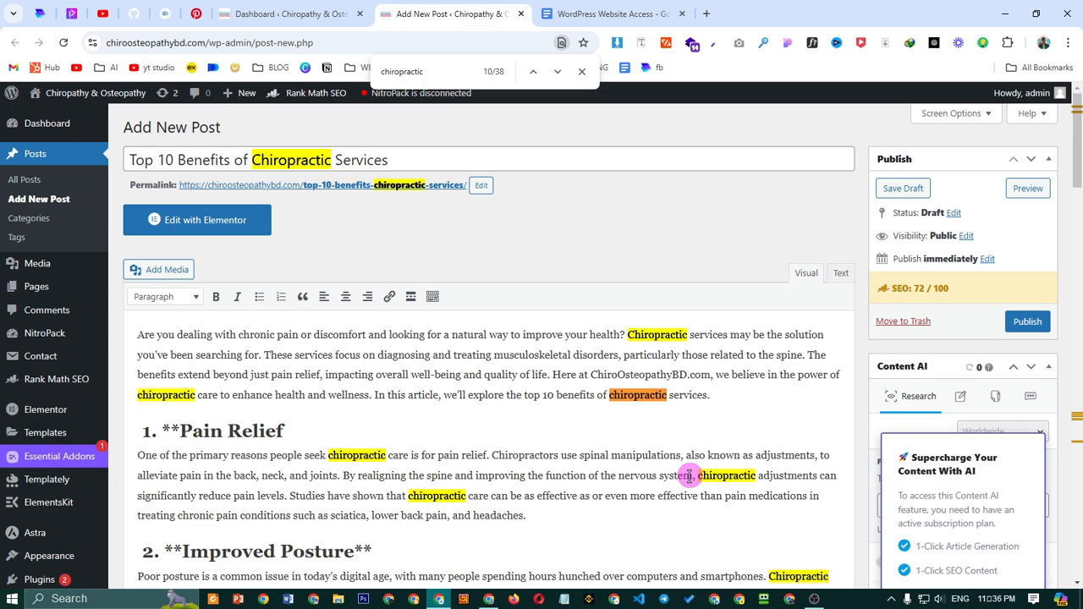
# Delete the word "chiropractic" after "top 10 benefits of" in the introduction and after "Studies have shown that" under Pain Relief
pyautogui.press('BackSpace')
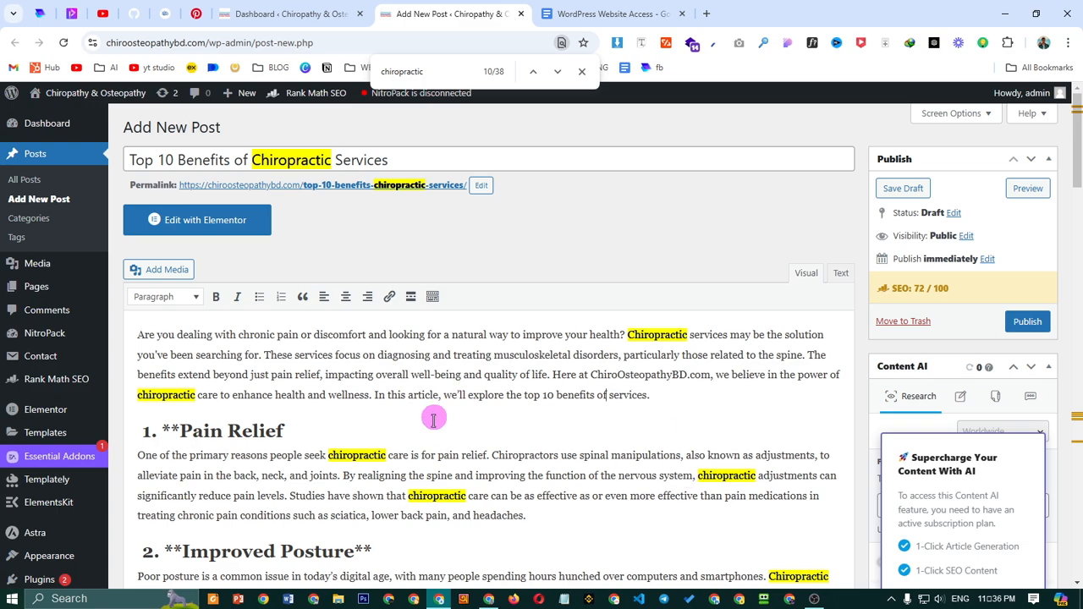
pyautogui.scroll(-2, 431, 432)
pyautogui.click(468, 356)
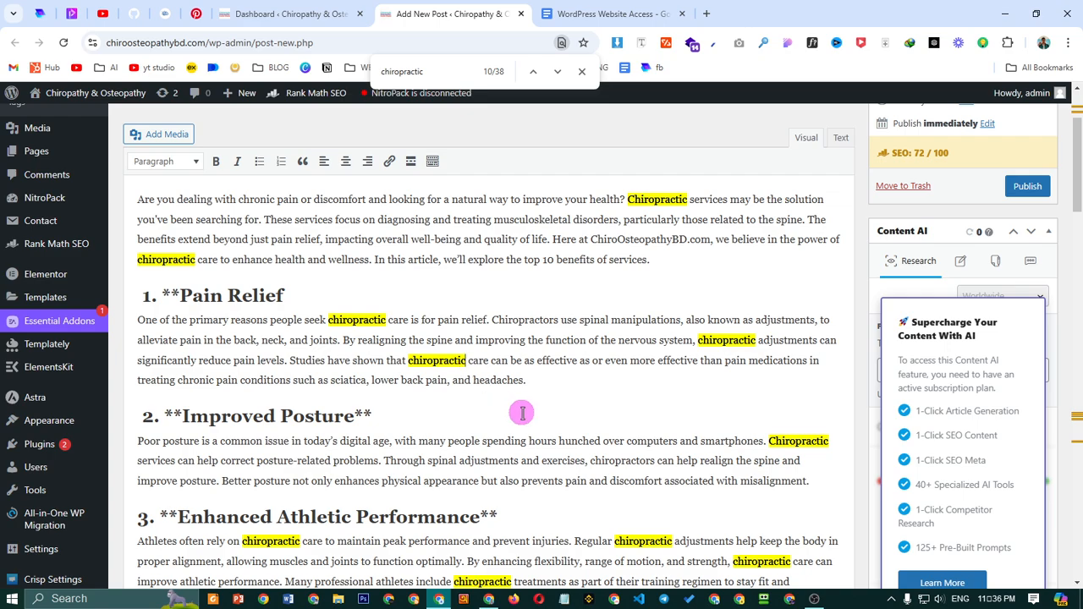
pyautogui.press('BackSpace')
pyautogui.press('BackSpace')
pyautogui.press('BackSpace')
pyautogui.press('BackSpace')
pyautogui.press('BackSpace')
pyautogui.press('BackSpace')
pyautogui.press('BackSpace')
pyautogui.press('BackSpace')
pyautogui.press('BackSpace')
pyautogui.press('BackSpace')
pyautogui.press('BackSpace')
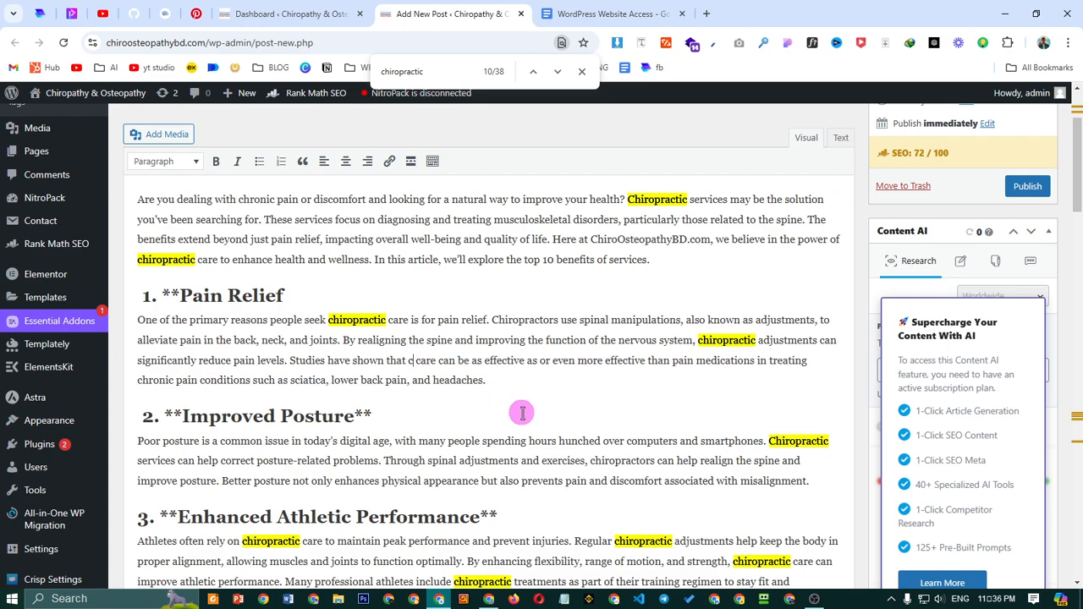
pyautogui.press('BackSpace')
pyautogui.press('BackSpace')
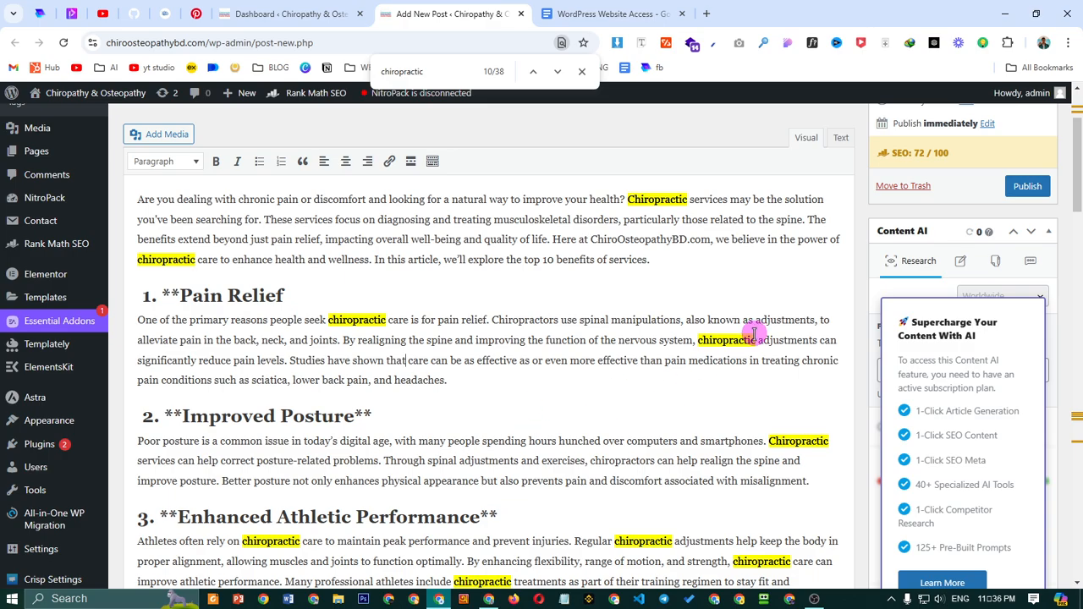
# Delete the word "chiropractic" between "Regular" and "adjustments" under Enhanced Athletic Performance
pyautogui.scroll(-1, 364, 455)
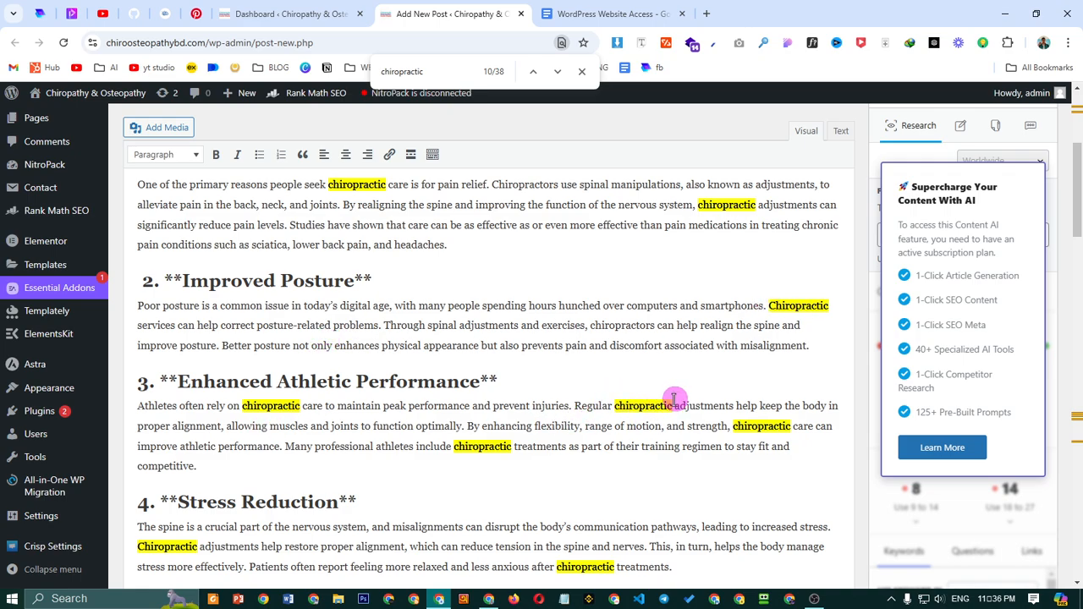
pyautogui.press('BackSpace')
pyautogui.press('BackSpace')
pyautogui.press('BackSpace')
pyautogui.press('BackSpace')
pyautogui.press('BackSpace')
pyautogui.press('BackSpace')
pyautogui.press('BackSpace')
pyautogui.press('BackSpace')
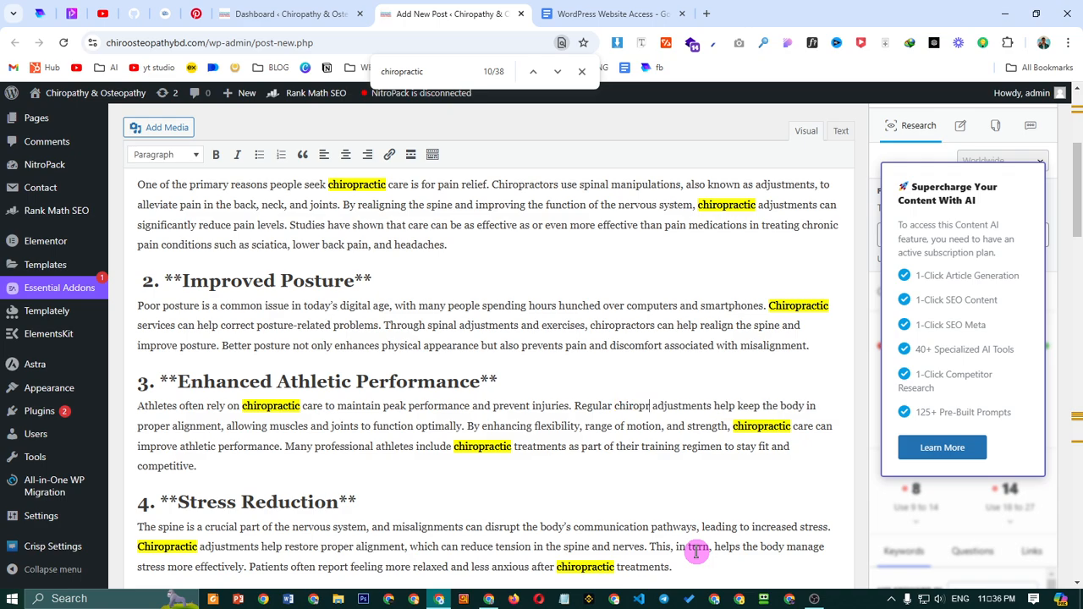
pyautogui.press('BackSpace')
pyautogui.press('BackSpace')
pyautogui.press('BackSpace')
pyautogui.press('BackSpace')
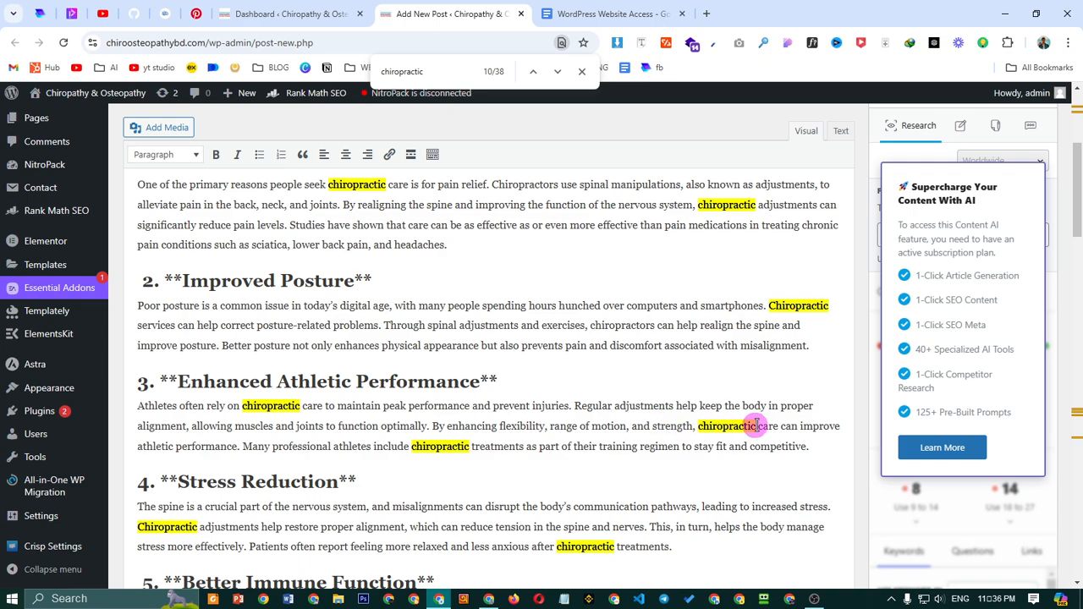
# Under Enhanced Athletic Performance, shorten "chiropractic care" to "chirocare" and replace "chiropractic" before "treatments" with "chiro"
pyautogui.press('BackSpace')
pyautogui.press('BackSpace')
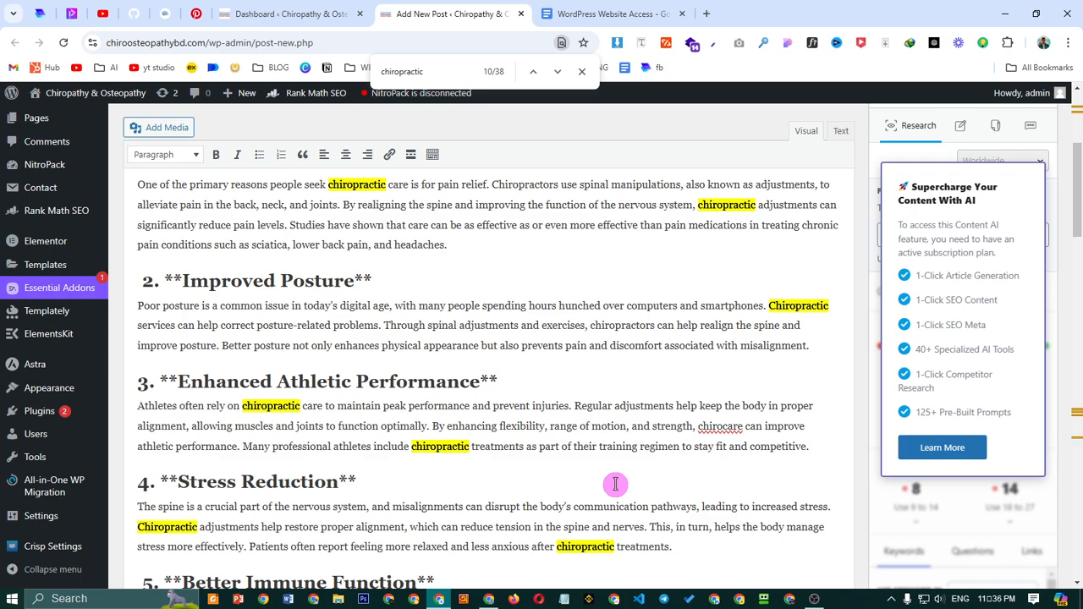
pyautogui.press('BackSpace')
pyautogui.press('BackSpace')
pyautogui.press('BackSpace')
pyautogui.press('BackSpace')
pyautogui.press('BackSpace')
pyautogui.press('BackSpace')
pyautogui.press('BackSpace')
pyautogui.press('BackSpace')
pyautogui.press('BackSpace')
pyautogui.press('BackSpace')
pyautogui.press('BackSpace')
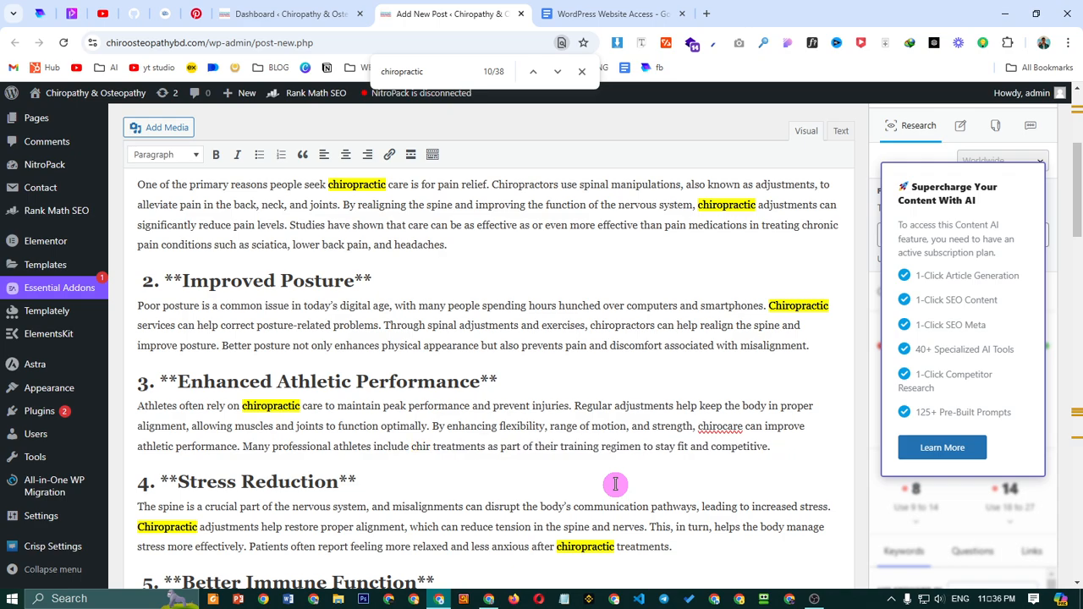
pyautogui.press('BackSpace')
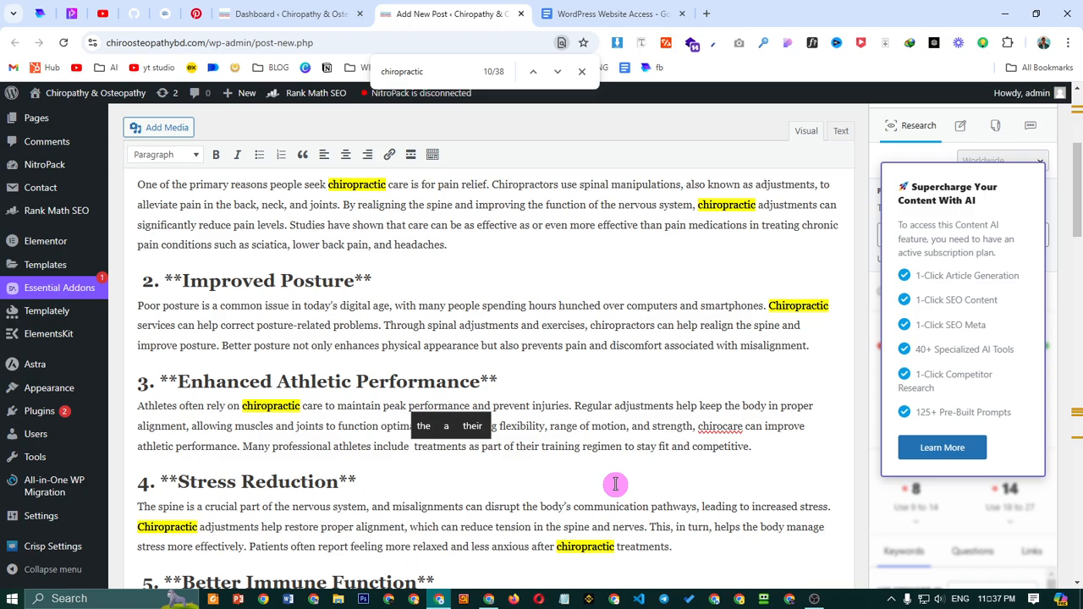
pyautogui.write('chiro')
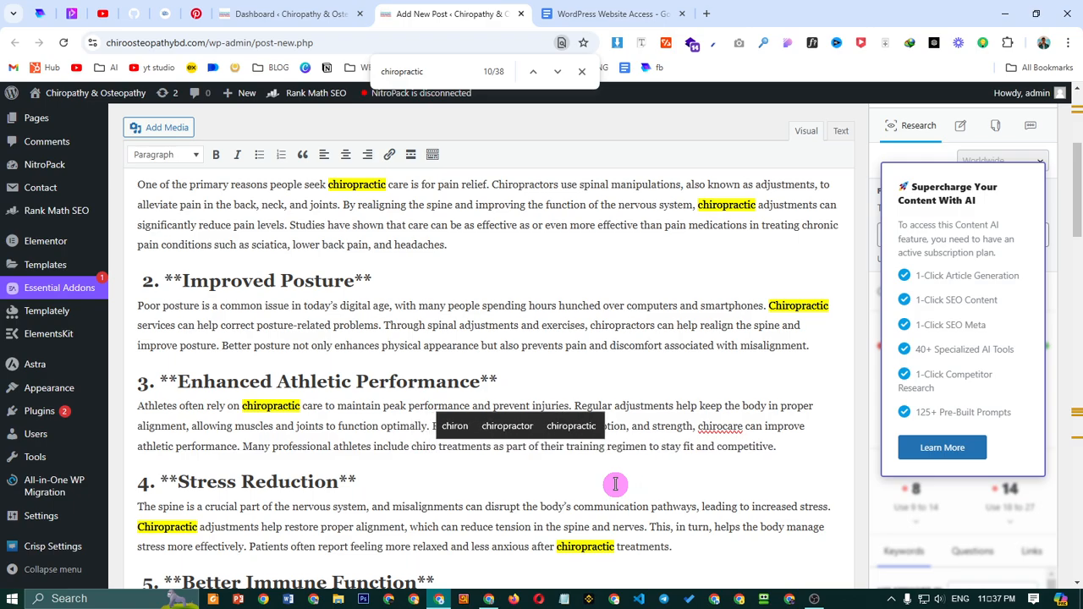
pyautogui.click(631, 471)
# Replace "Chiropractic" before "adjustments help restore proper alignment" under Stress Reduction with "Chiro"
pyautogui.scroll(-2, 633, 407)
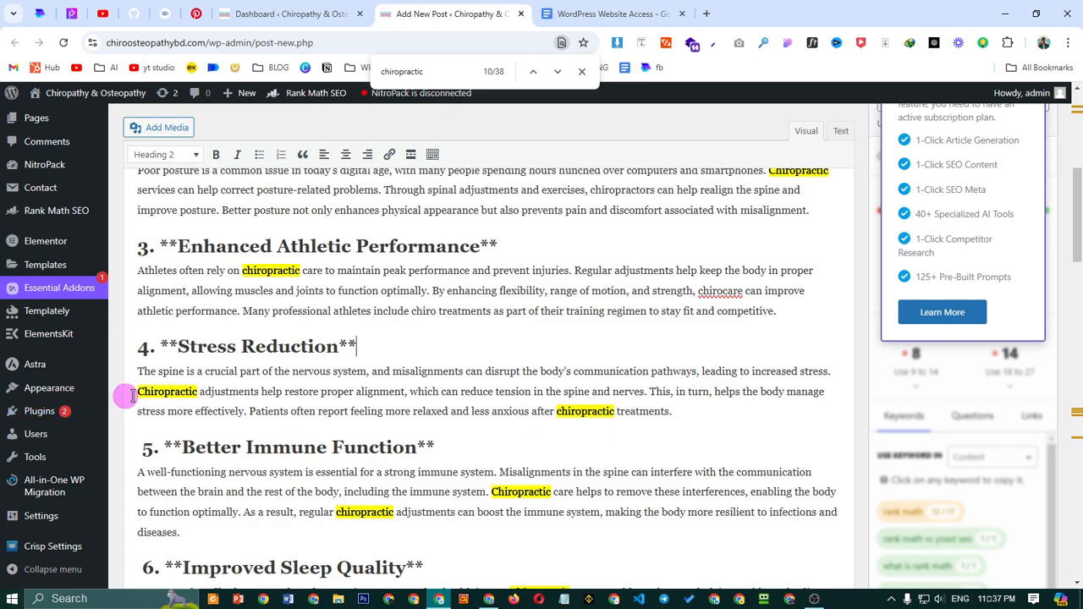
pyautogui.click(184, 392)
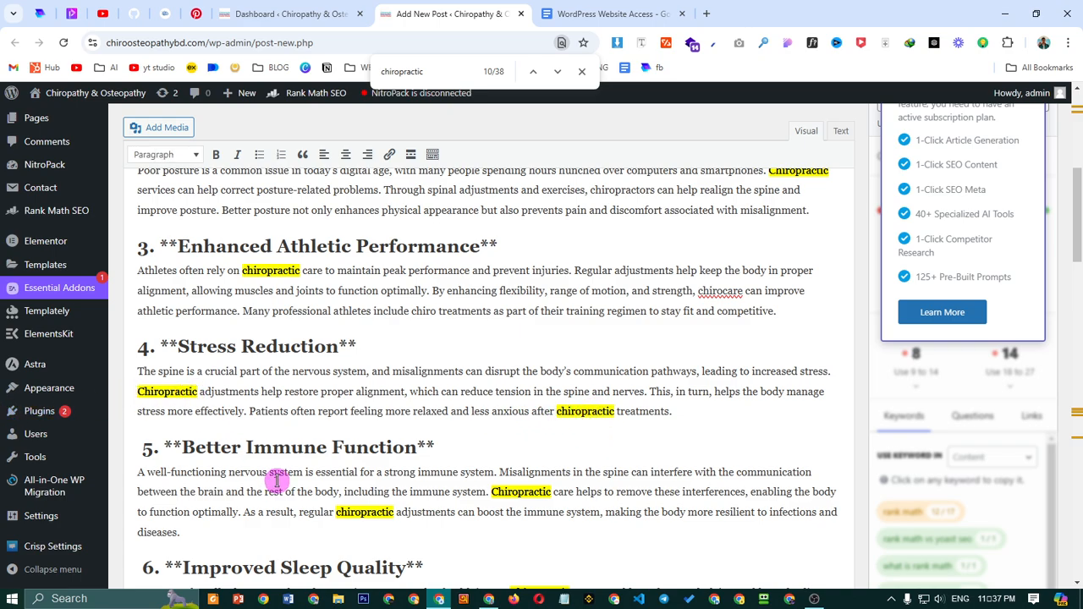
pyautogui.press('BackSpace')
pyautogui.press('BackSpace')
pyautogui.press('BackSpace')
pyautogui.press('BackSpace')
pyautogui.press('BackSpace')
pyautogui.press('BackSpace')
pyautogui.press('BackSpace')
pyautogui.press('BackSpace')
pyautogui.press('BackSpace')
pyautogui.press('BackSpace')
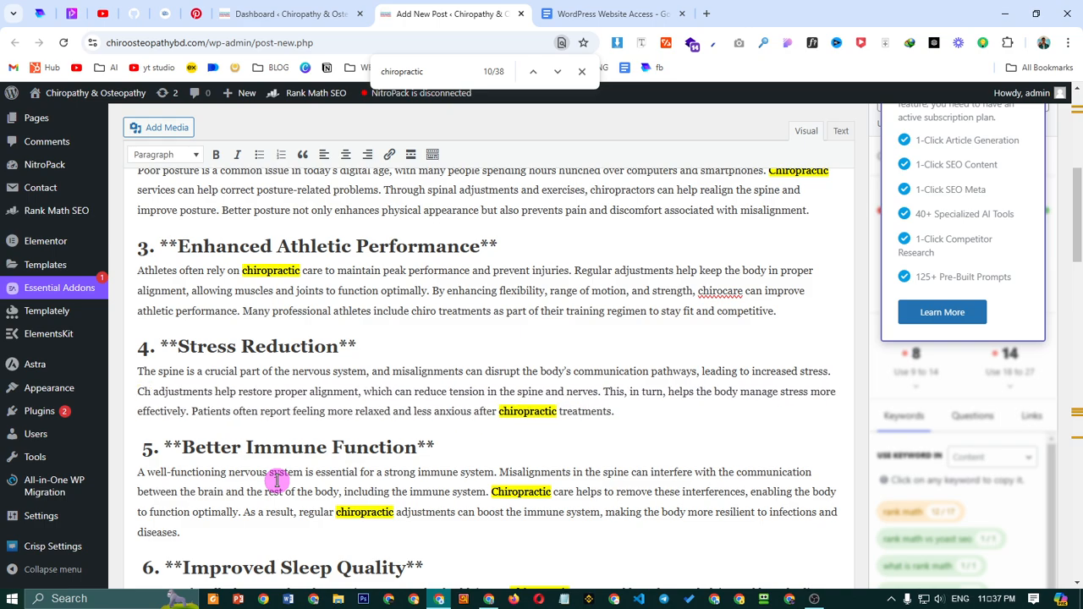
pyautogui.write('iro')
# Shorten "Chiropractic" to "Chiro" before "care helps to remove these interferences" under Better Immune Function
pyautogui.scroll(-3, 368, 467)
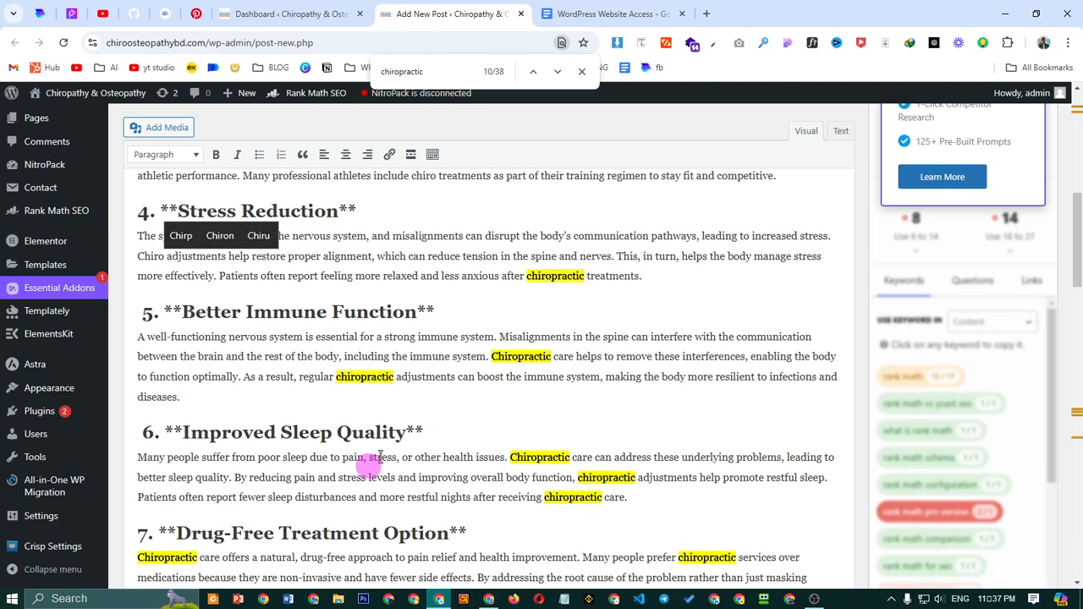
pyautogui.click(551, 360)
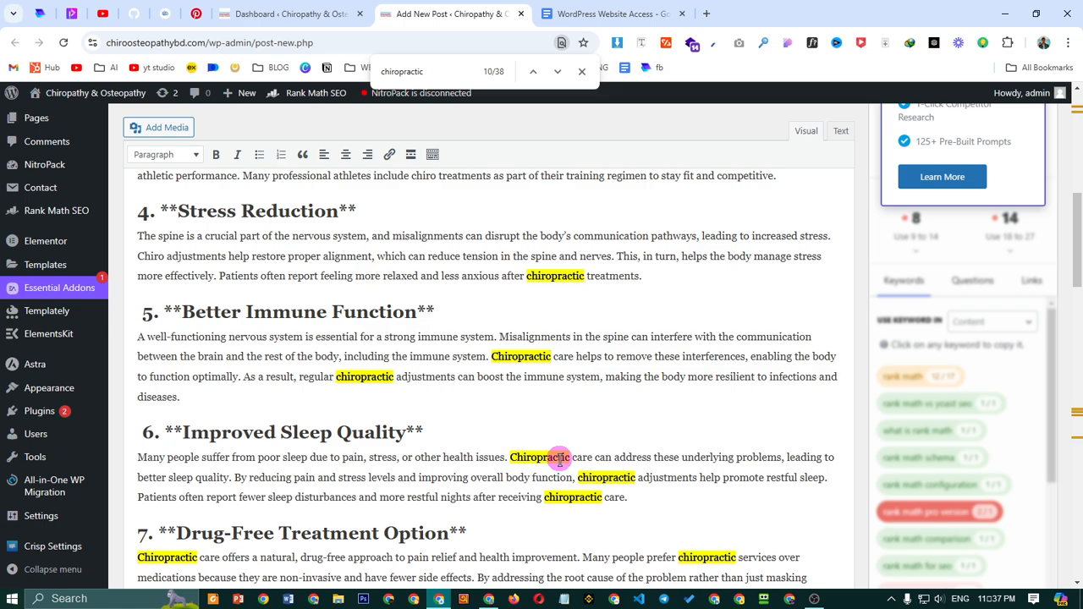
pyautogui.press('BackSpace')
pyautogui.press('BackSpace')
pyautogui.press('BackSpace')
pyautogui.press('BackSpace')
pyautogui.press('BackSpace')
pyautogui.press('BackSpace')
pyautogui.press('BackSpace')
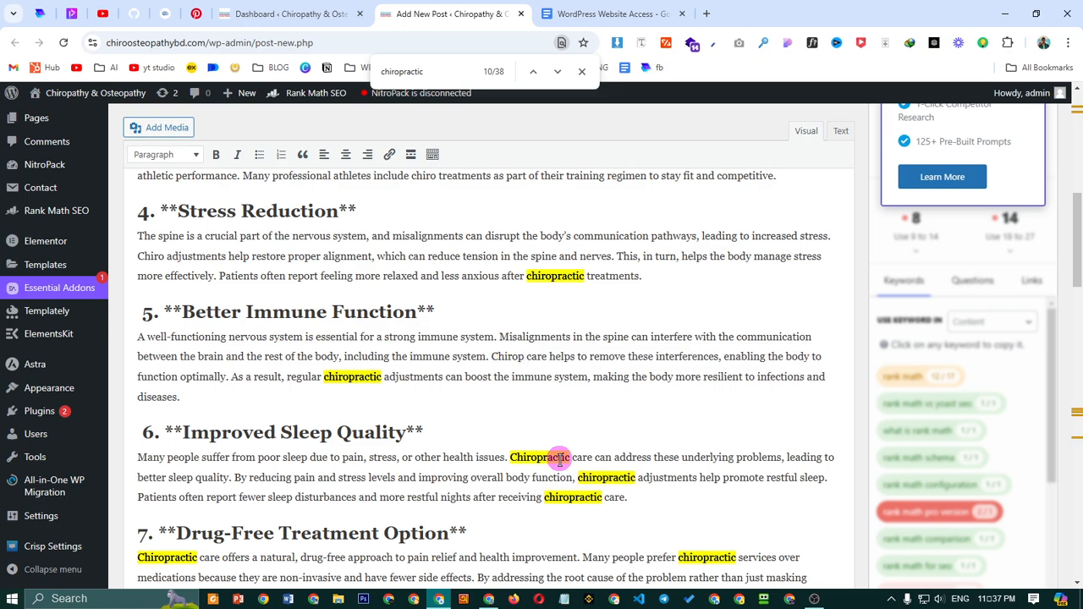
# Delete the word "chiropractic" before "adjustments help promote restful sleep" under Improved Sleep Quality
pyautogui.scroll(-2, 593, 452)
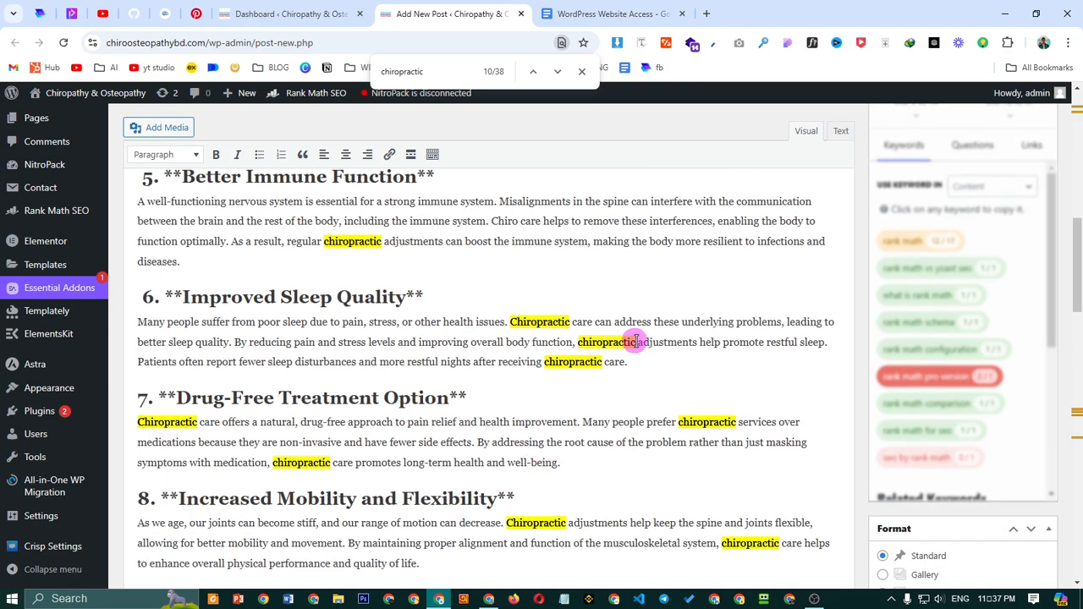
pyautogui.press('BackSpace')
pyautogui.press('BackSpace')
pyautogui.press('BackSpace')
pyautogui.press('BackSpace')
pyautogui.press('BackSpace')
pyautogui.press('BackSpace')
pyautogui.press('BackSpace')
pyautogui.press('BackSpace')
pyautogui.press('BackSpace')
pyautogui.press('BackSpace')
pyautogui.press('BackSpace')
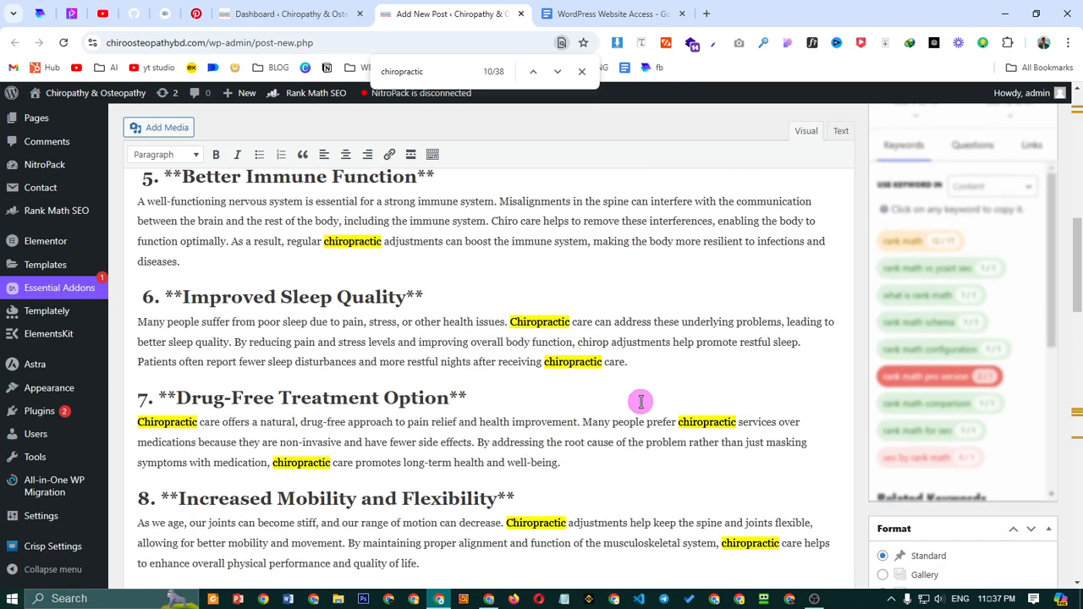
pyautogui.press('BackSpace')
pyautogui.press('BackSpace')
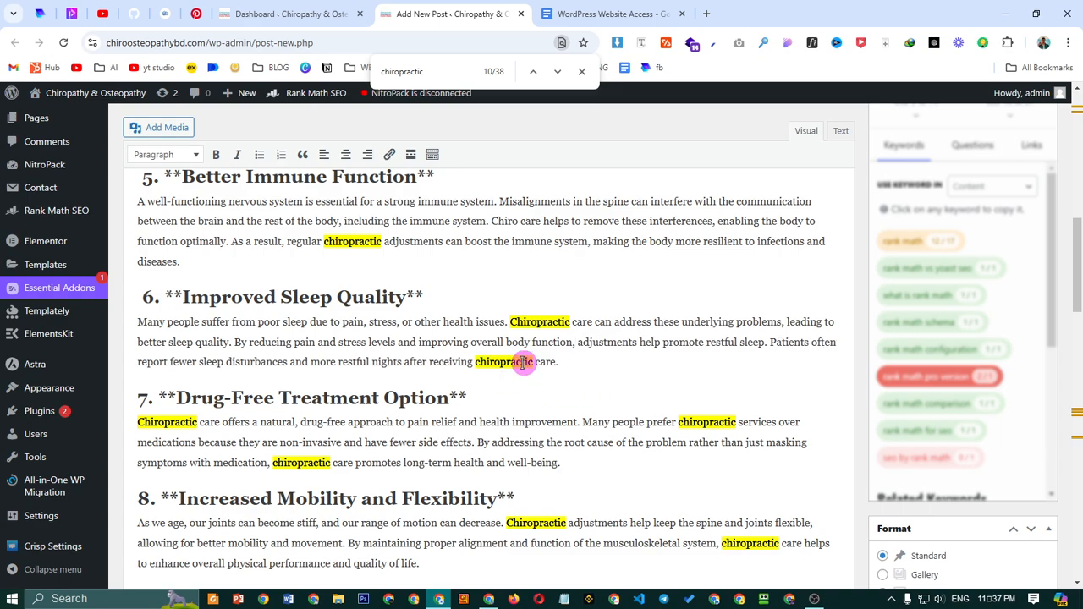
# Delete the comma and the word "chiropractic" after "symptoms with medication" under Drug-Free Treatment Option
pyautogui.scroll(-2, 358, 429)
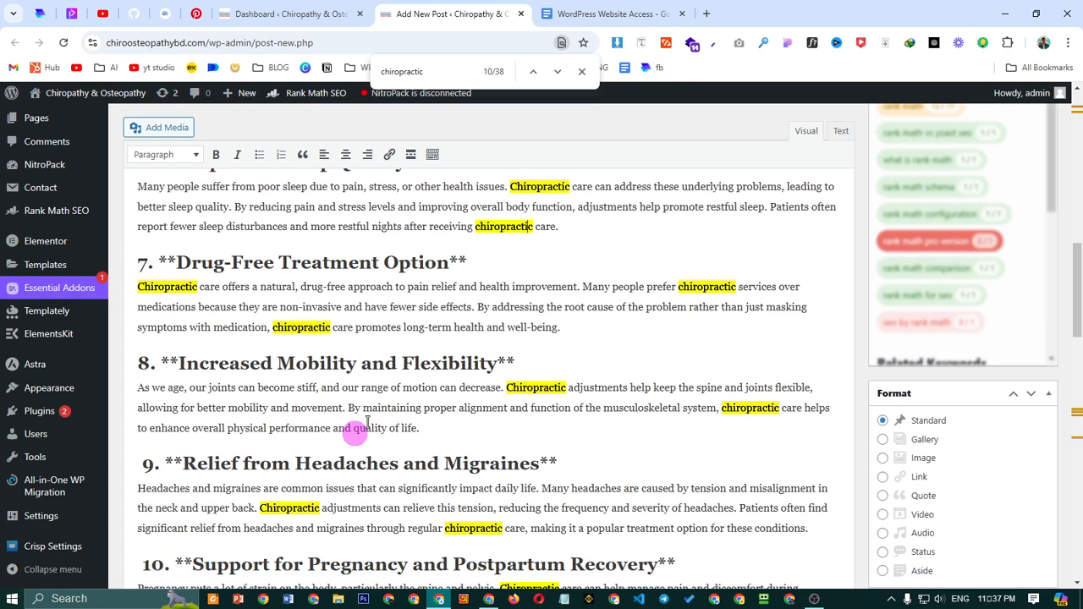
pyautogui.click(331, 330)
pyautogui.press('BackSpace')
pyautogui.press('BackSpace')
pyautogui.press('BackSpace')
pyautogui.press('BackSpace')
pyautogui.press('BackSpace')
pyautogui.press('BackSpace')
pyautogui.press('BackSpace')
pyautogui.press('BackSpace')
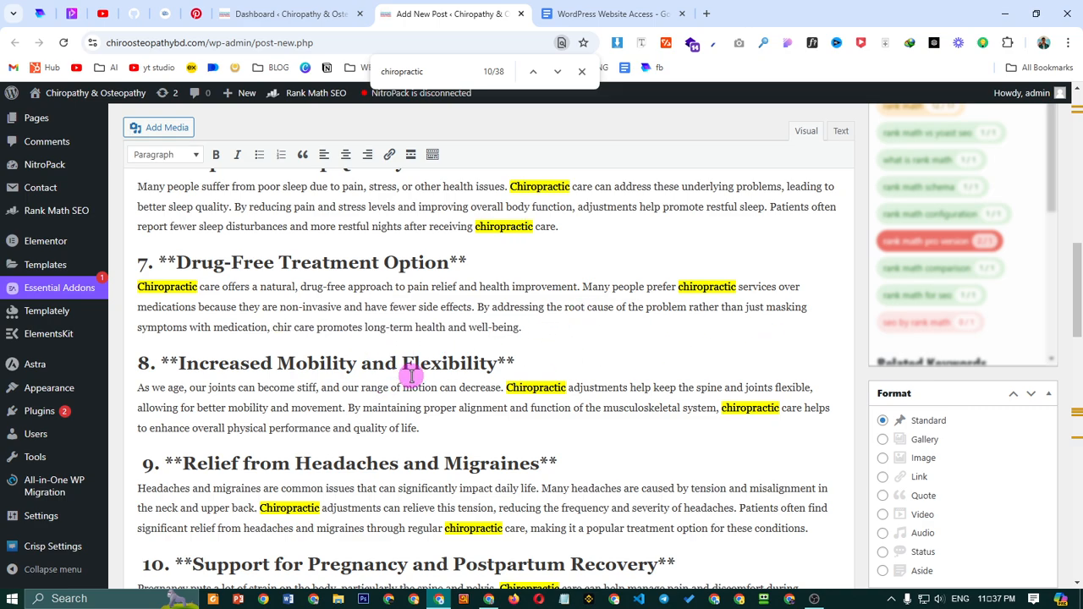
pyautogui.press('BackSpace')
pyautogui.press('BackSpace')
pyautogui.press('BackSpace')
pyautogui.press('BackSpace')
pyautogui.press('BackSpace')
pyautogui.press('BackSpace')
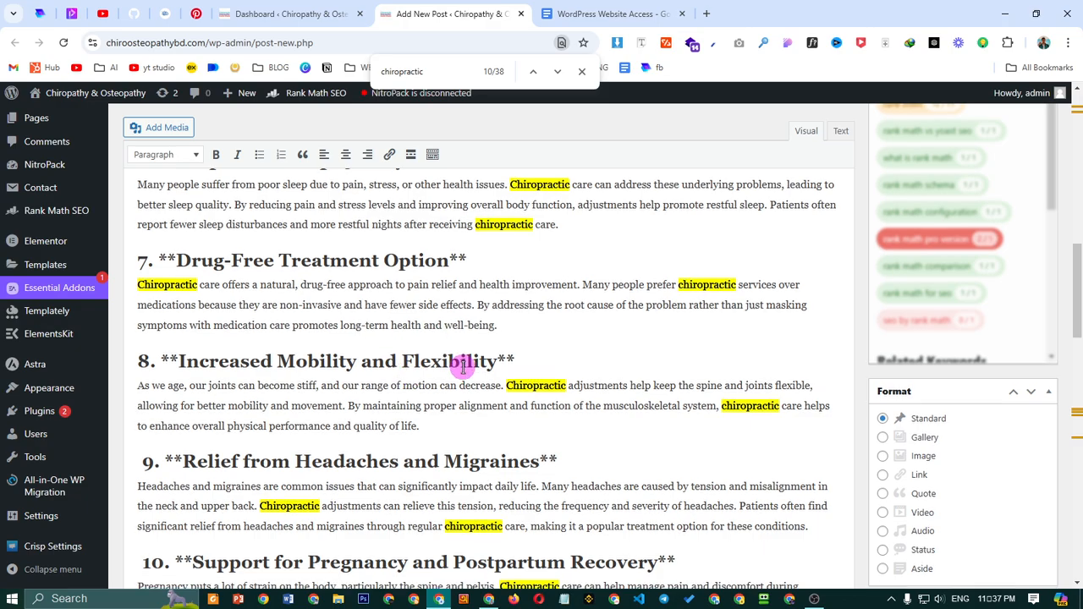
# Replace "chiropractic" after "reducing stress," in the Conclusion with "chiro"
pyautogui.scroll(-2, 462, 363)
pyautogui.scroll(-2, 466, 398)
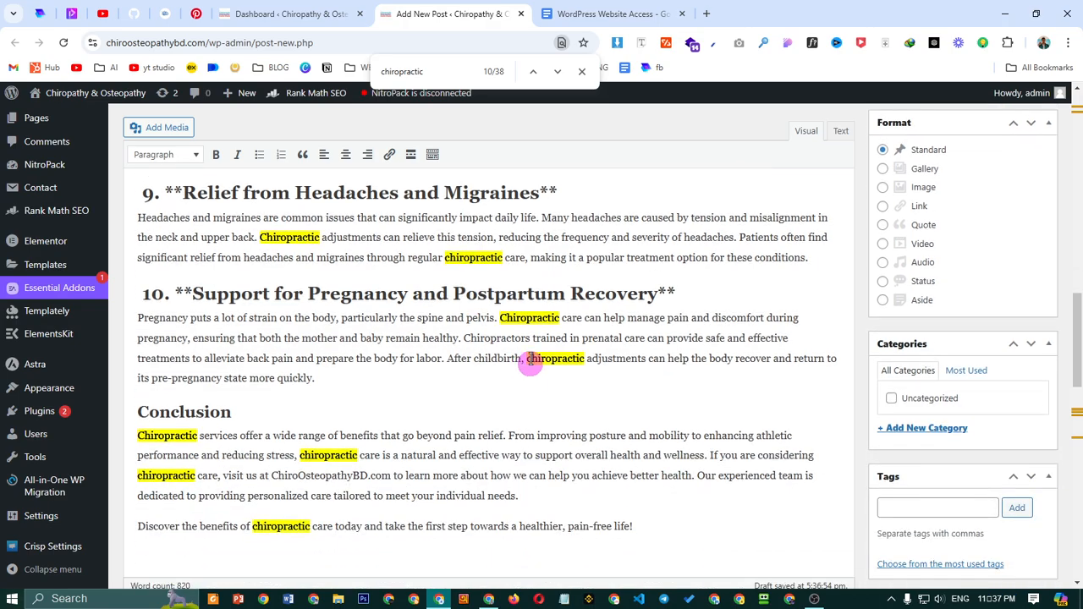
pyautogui.click(357, 454)
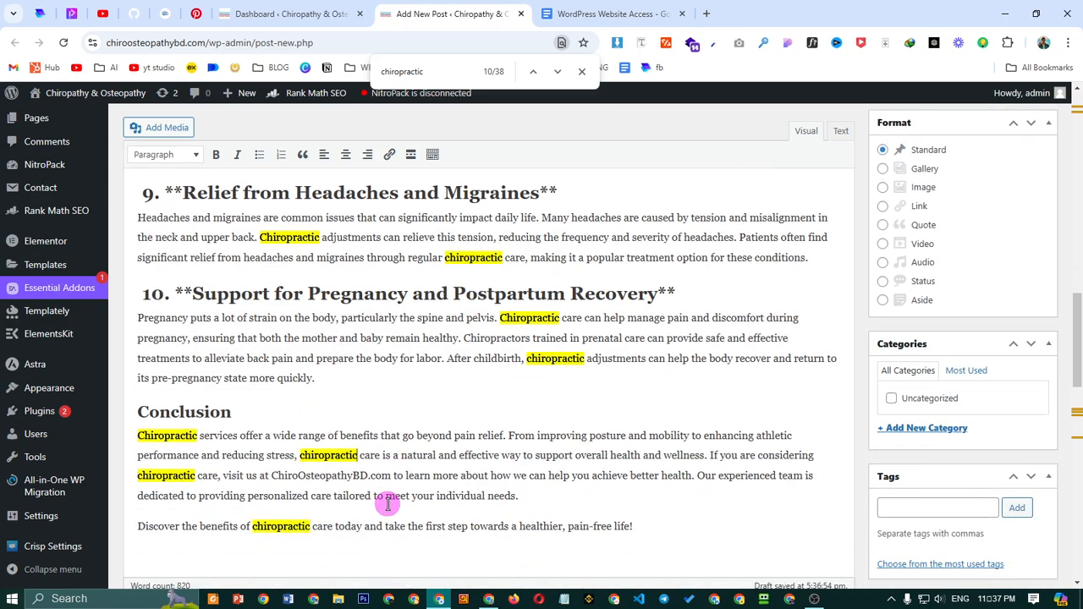
pyautogui.press('BackSpace')
pyautogui.press('BackSpace')
pyautogui.press('BackSpace')
pyautogui.press('BackSpace')
pyautogui.press('BackSpace')
pyautogui.press('BackSpace')
pyautogui.press('BackSpace')
pyautogui.press('BackSpace')
pyautogui.press('BackSpace')
pyautogui.press('BackSpace')
pyautogui.press('BackSpace')
pyautogui.press('BackSpace')
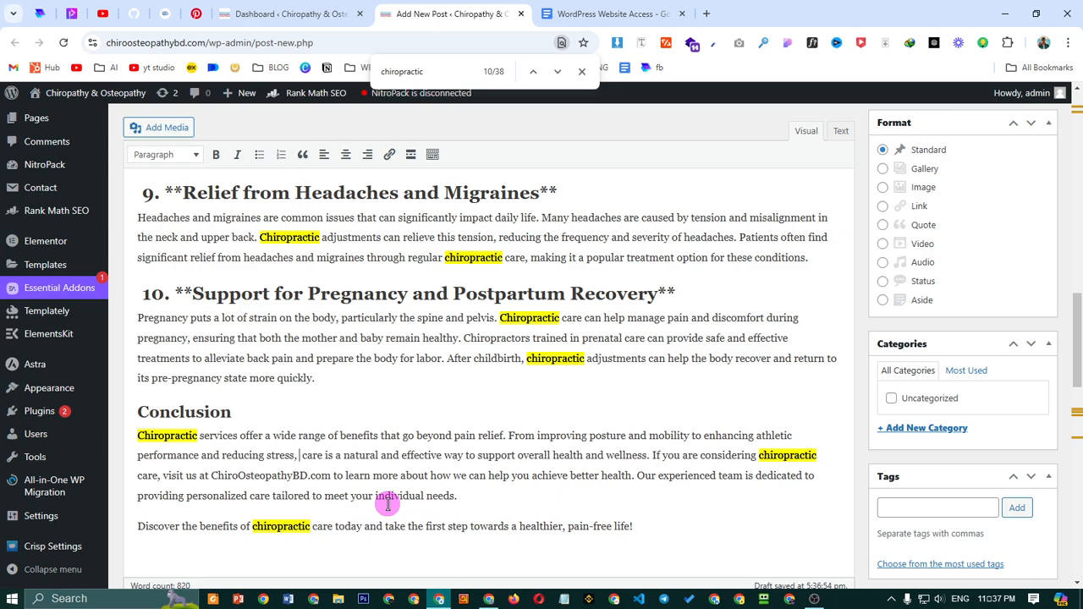
pyautogui.write('chiro')
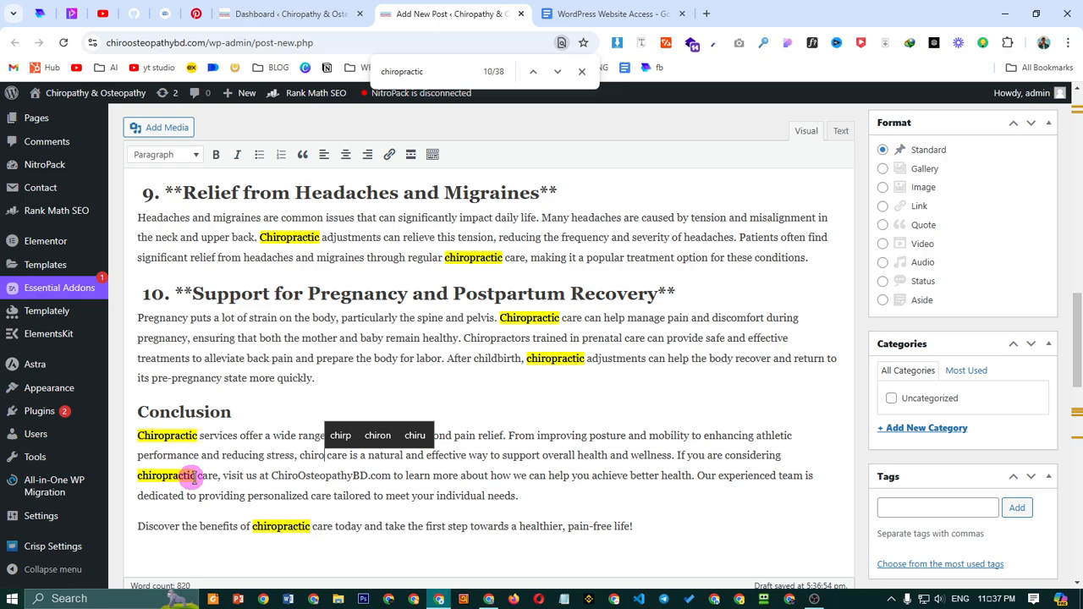
# Replace "chiropractic" after "If you are considering" in the Conclusion with "chiro"
pyautogui.press('BackSpace')
pyautogui.press('BackSpace')
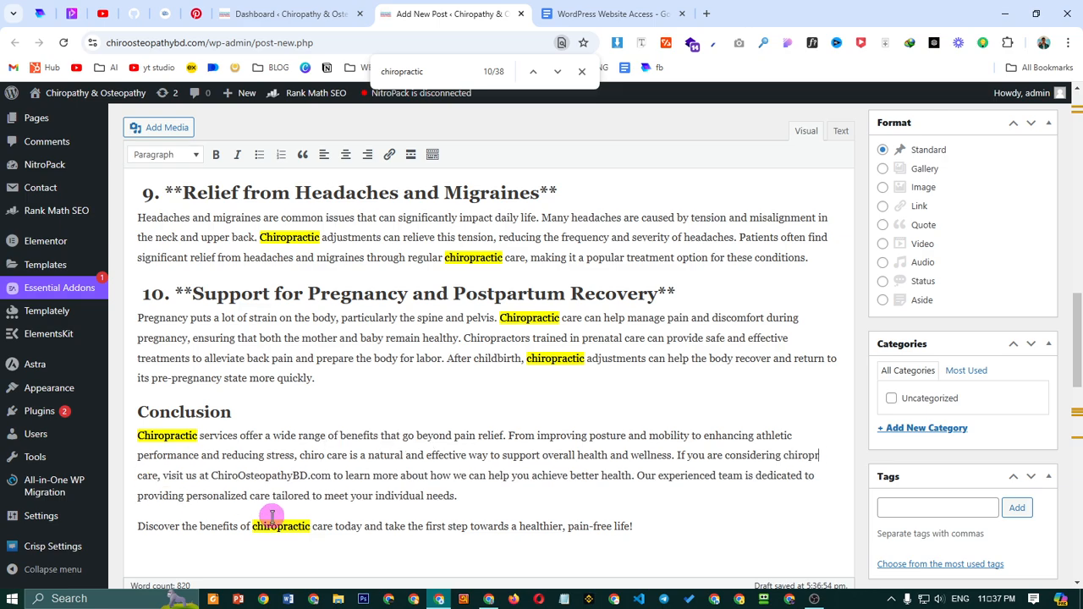
pyautogui.press('BackSpace')
pyautogui.press('BackSpace')
pyautogui.press('BackSpace')
pyautogui.press('BackSpace')
pyautogui.press('BackSpace')
pyautogui.press('BackSpace')
pyautogui.press('BackSpace')
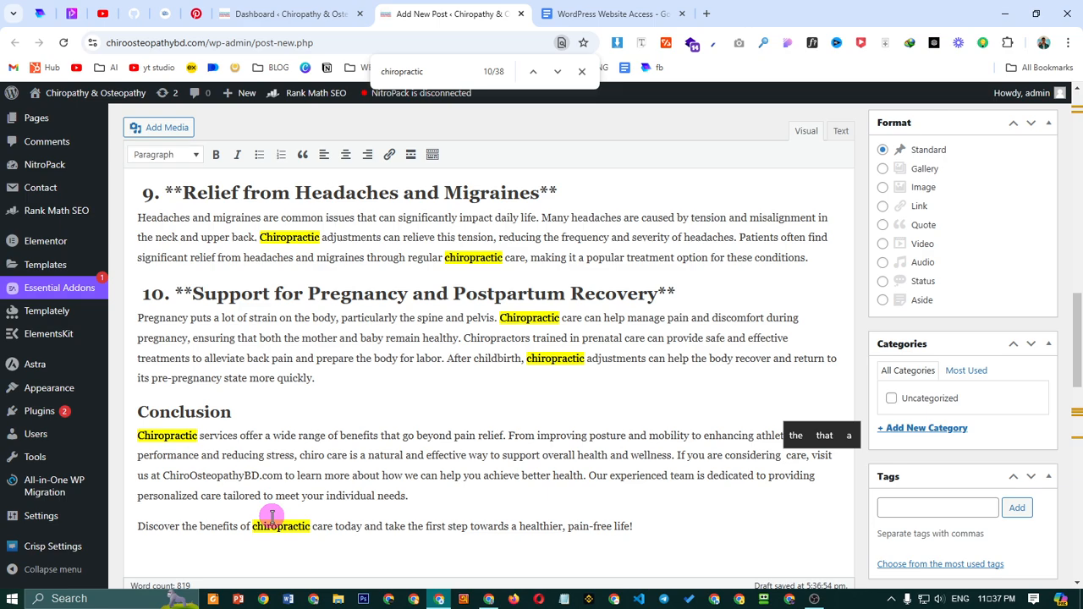
pyautogui.write('chiro')
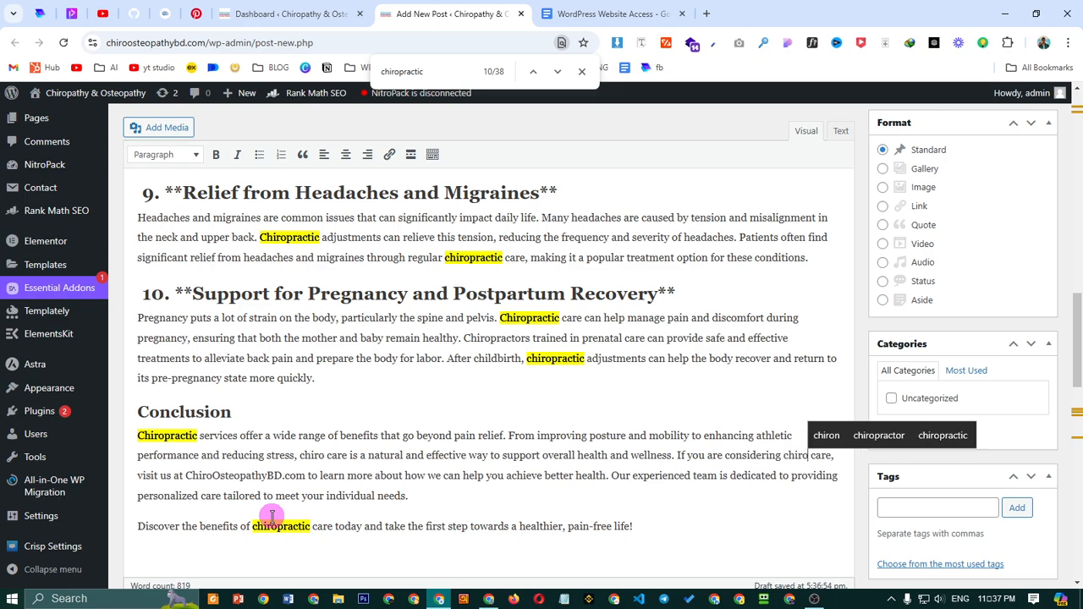
pyautogui.click(423, 525)
# Examine the Additional SEO checks, focusing on keyword density, external links and DoFollow links
pyautogui.scroll(-6, 453, 489)
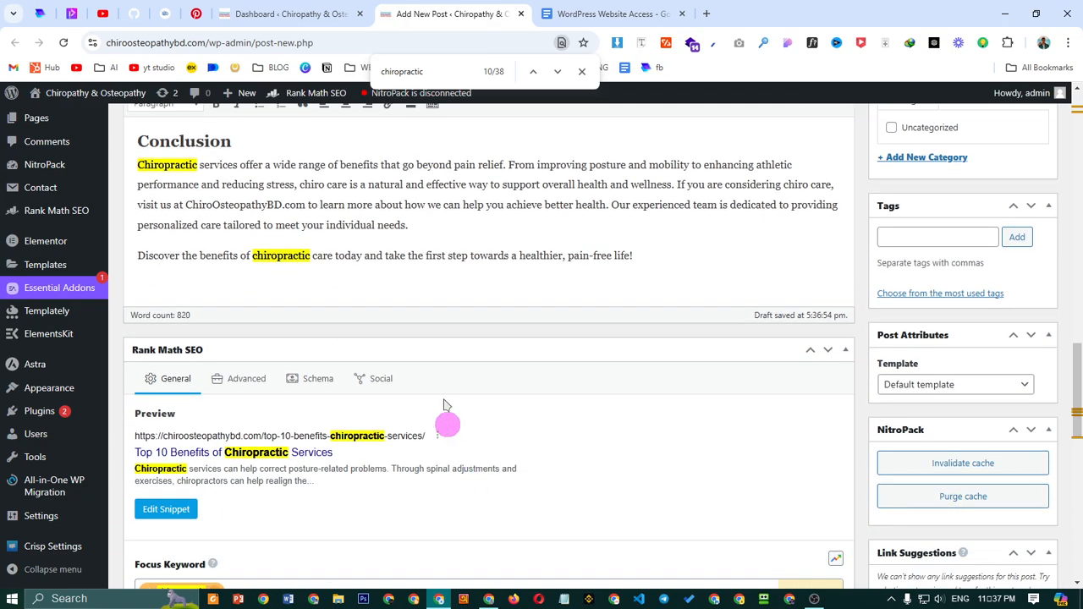
pyautogui.scroll(-3, 273, 360)
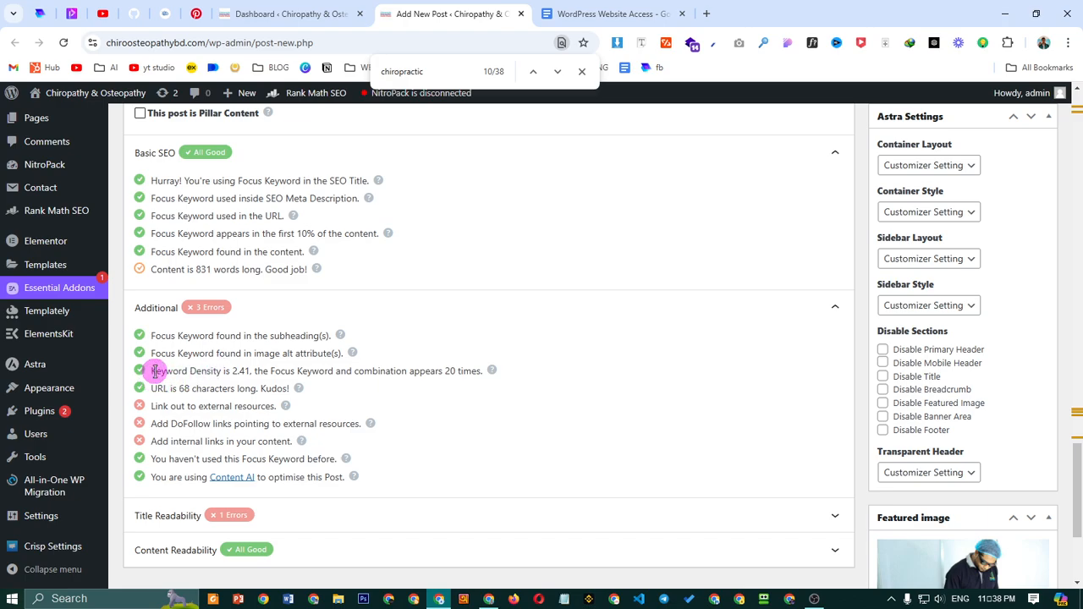
pyautogui.moveTo(154, 370); pyautogui.dragTo(394, 370)
pyautogui.click(402, 371)
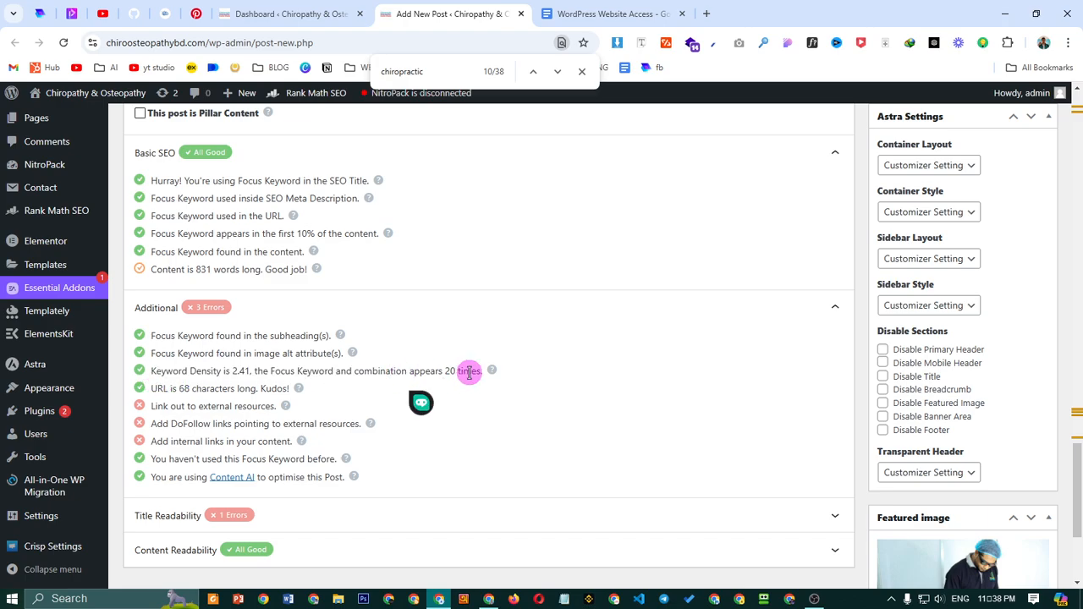
pyautogui.moveTo(470, 372); pyautogui.dragTo(396, 373)
pyautogui.click(392, 374)
pyautogui.scroll(-2, 266, 416)
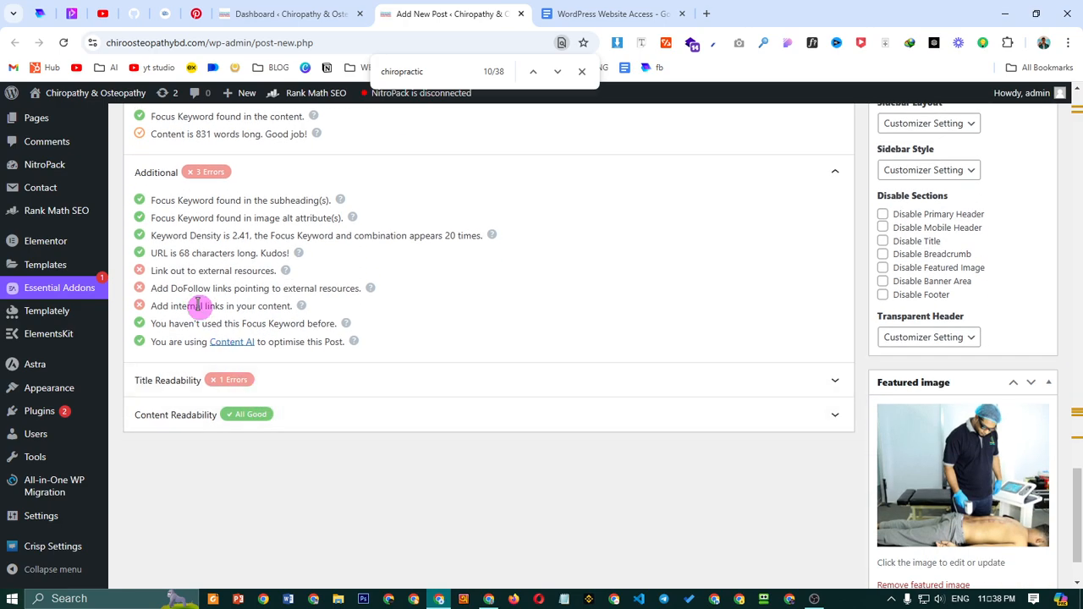
pyautogui.moveTo(175, 272); pyautogui.dragTo(240, 271)
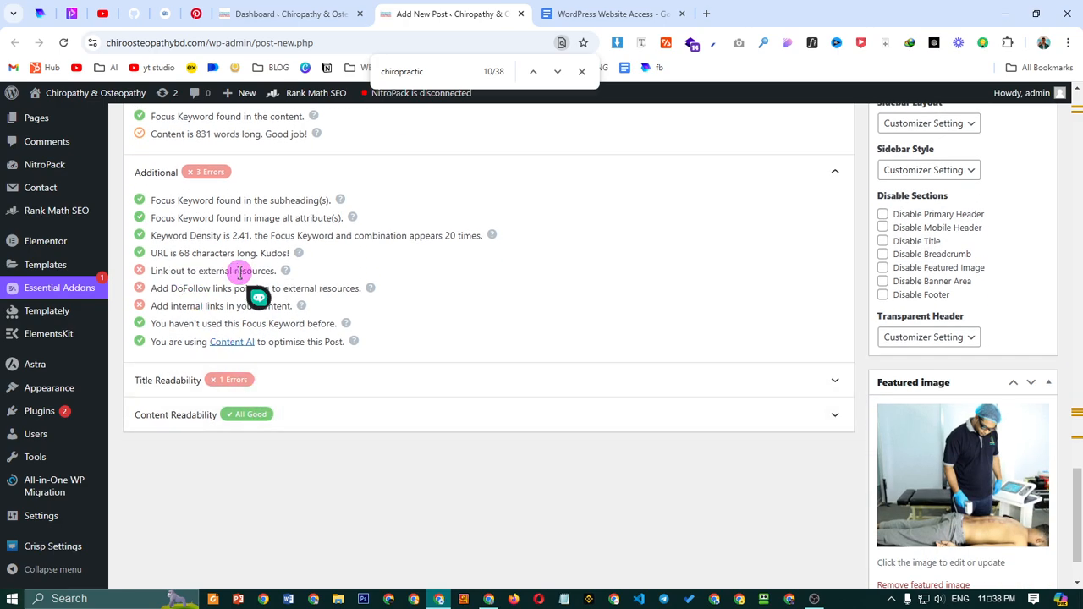
pyautogui.moveTo(164, 287); pyautogui.dragTo(223, 289)
pyautogui.click(214, 288)
# Close the page search for "chiropractic" and return to the opening sections of the article
pyautogui.scroll(7, 457, 296)
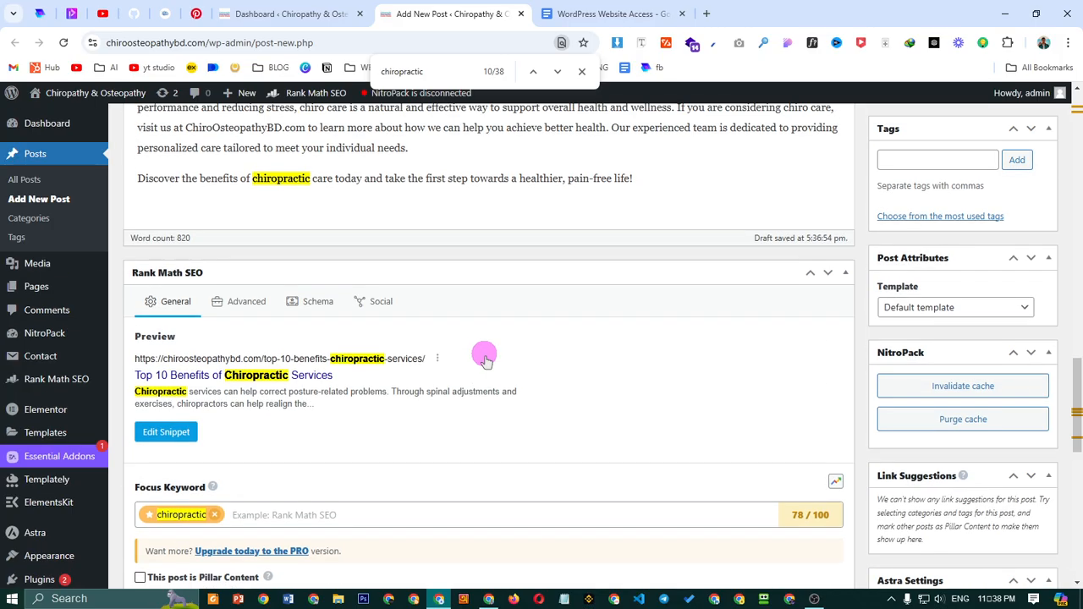
pyautogui.scroll(4, 485, 360)
pyautogui.click(583, 74)
pyautogui.scroll(15, 600, 194)
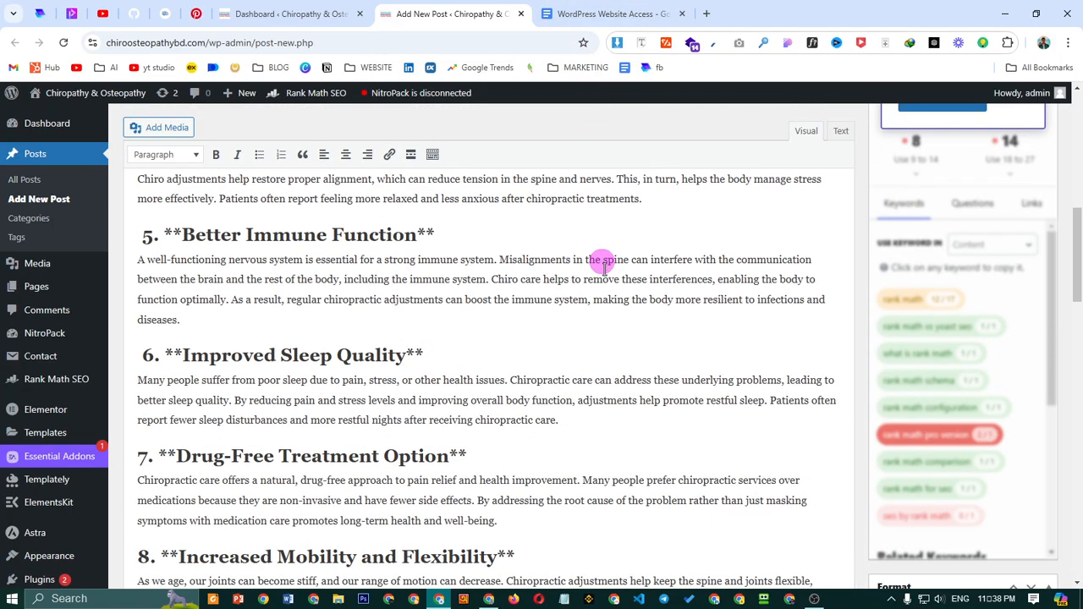
pyautogui.scroll(1, 941, 365)
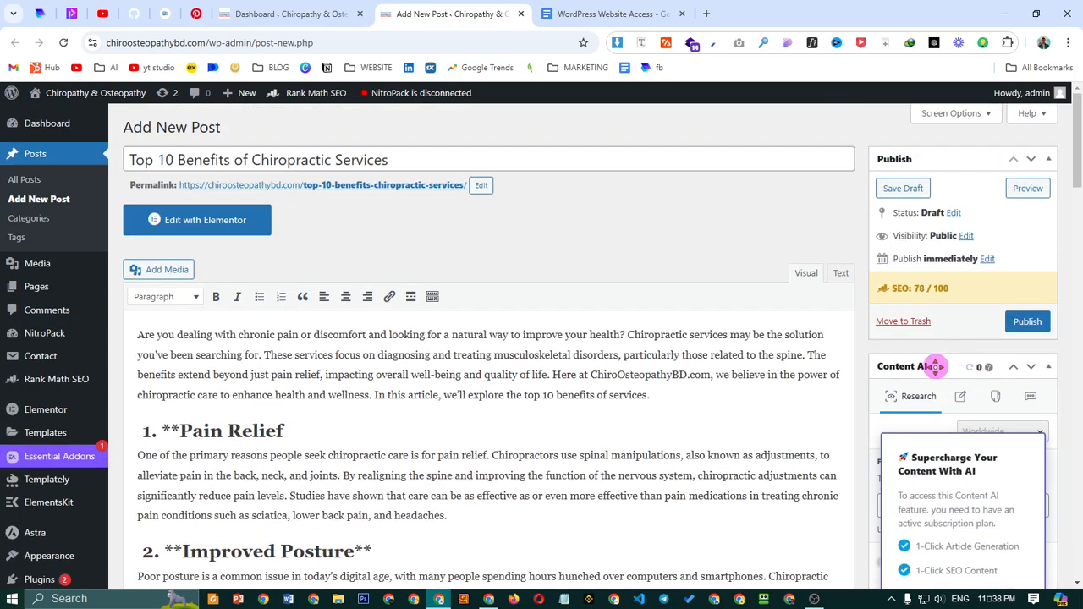
pyautogui.scroll(-2, 616, 444)
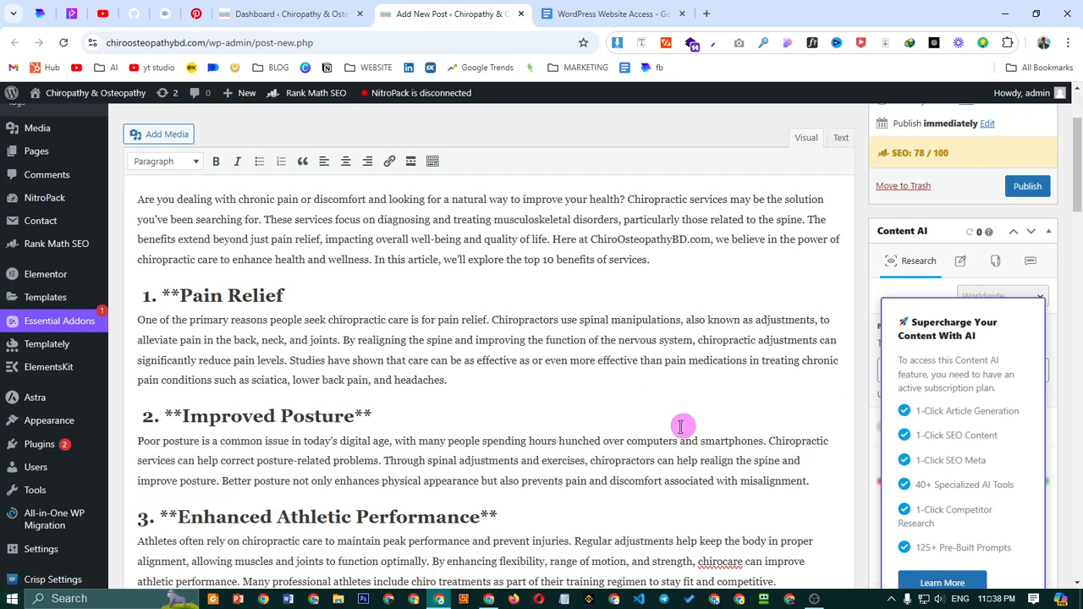
# Link "Chiropractors" in the Pain Relief section to the existing post "Discover the Comprehensive Benefits of Chiropractic and Osteopathic Services", opening in a new tab
pyautogui.scroll(2, 600, 423)
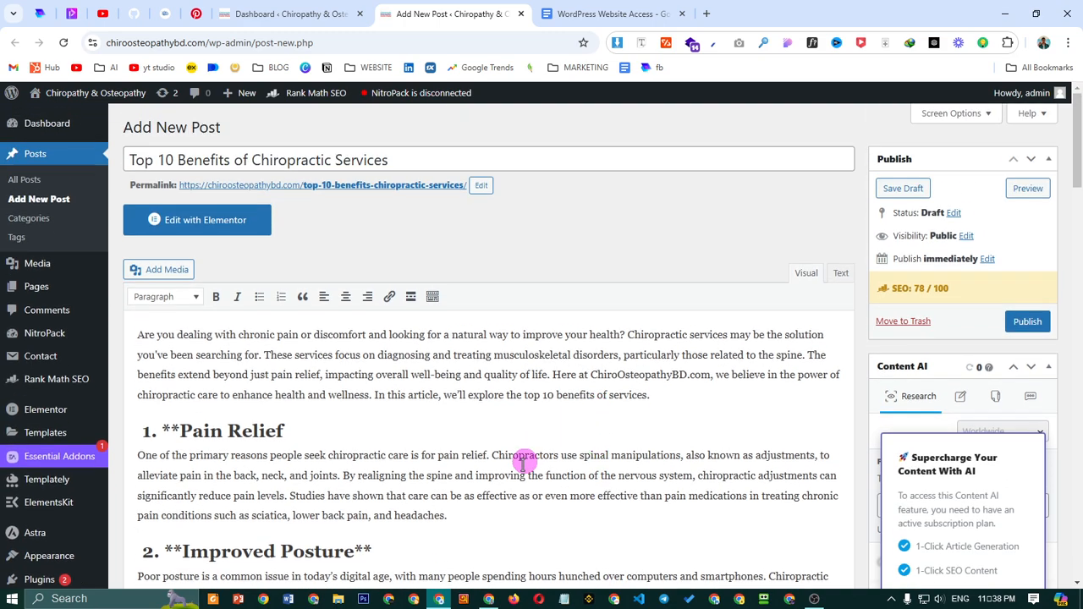
pyautogui.moveTo(492, 455); pyautogui.dragTo(558, 454)
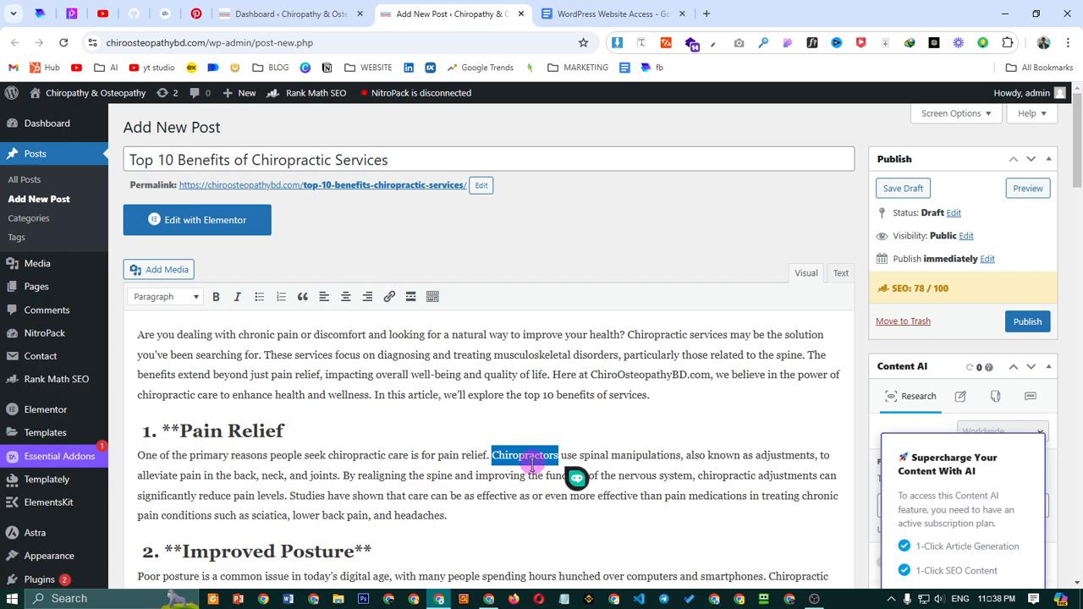
pyautogui.click(388, 297)
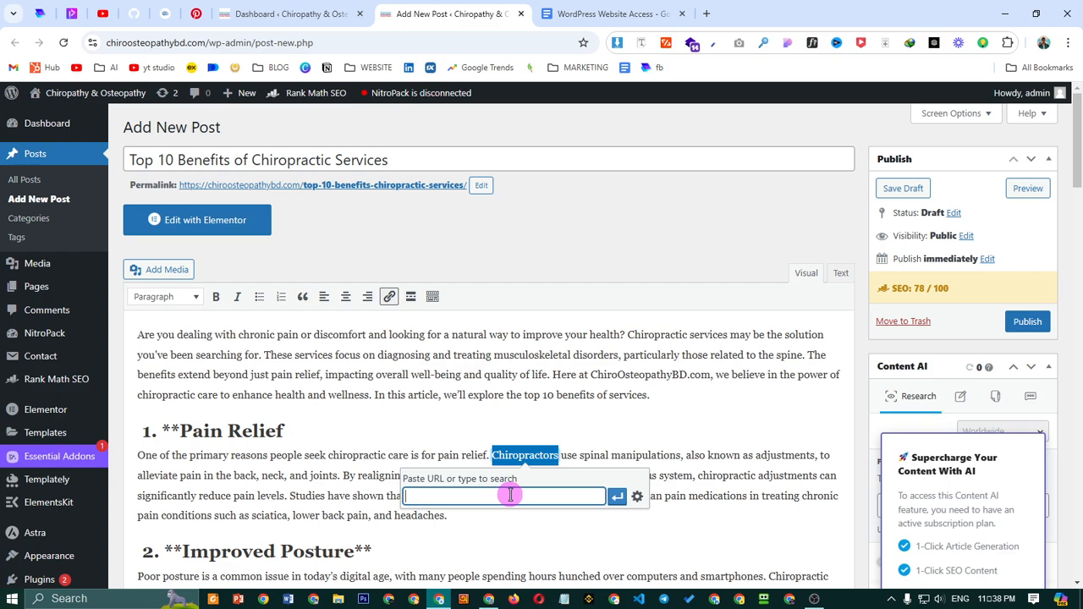
pyautogui.write('chiro')
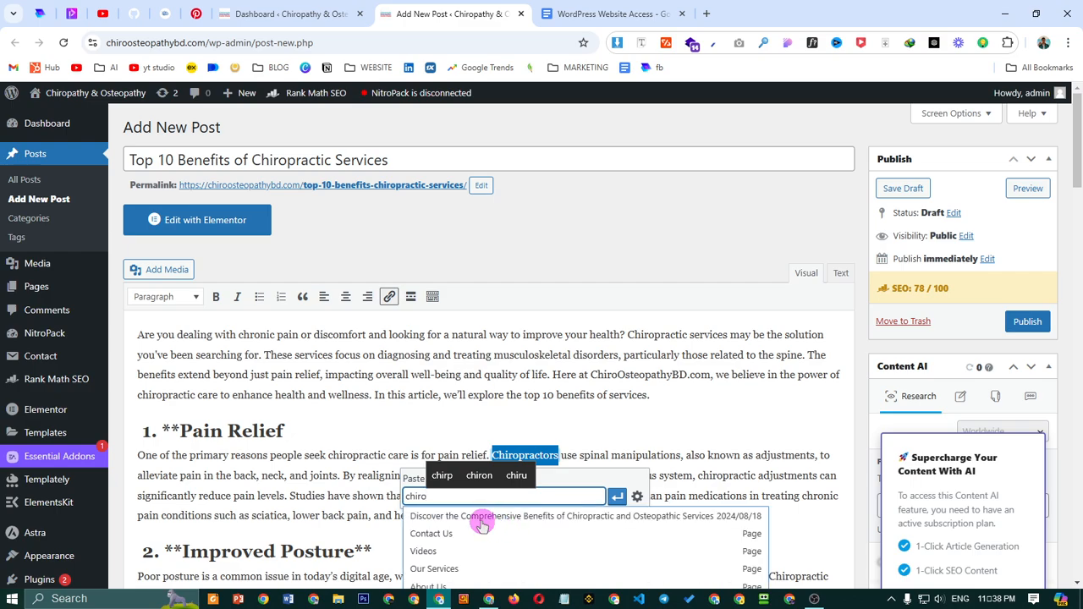
pyautogui.click(489, 521)
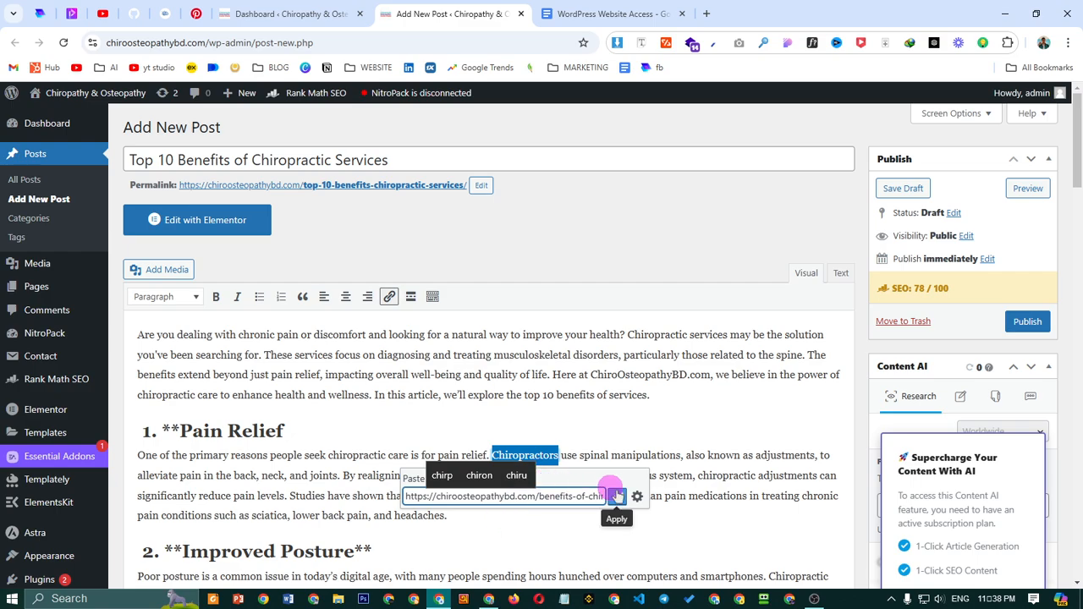
pyautogui.click(636, 497)
pyautogui.click(471, 266)
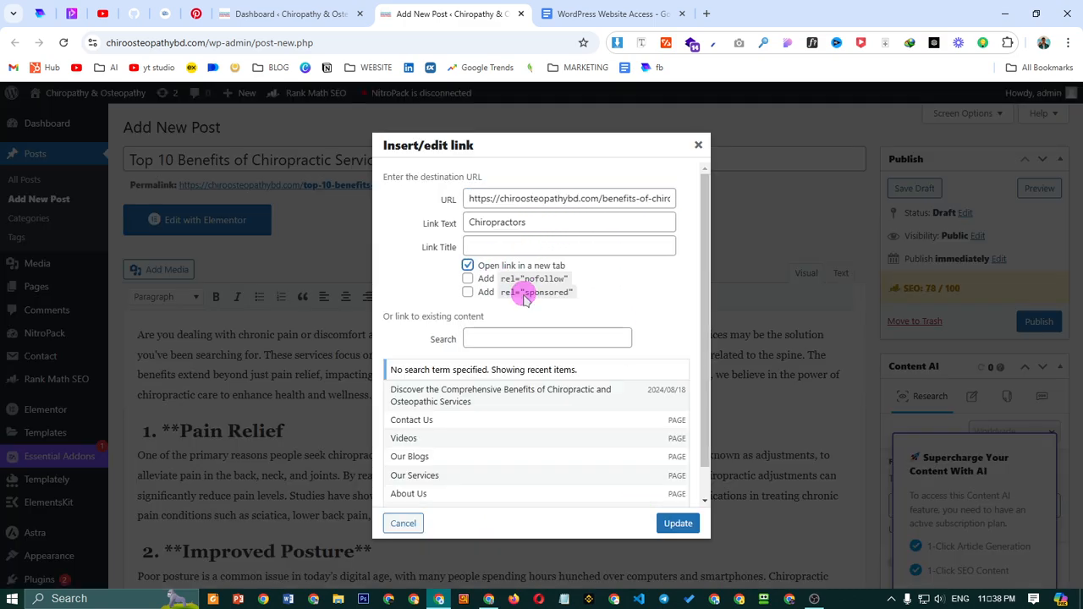
pyautogui.click(679, 523)
# Start a link on "The spine" in the Stress Reduction section, using the Facebook profile URL copied from the "WordPress Website Access" Google Docs document
pyautogui.scroll(-2, 522, 440)
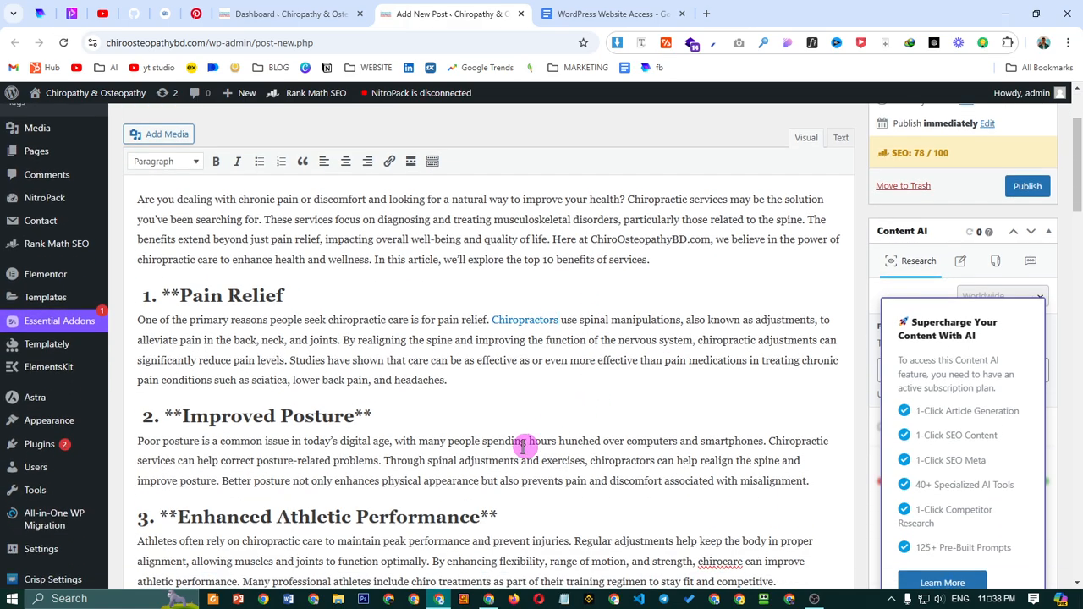
pyautogui.scroll(-2, 508, 436)
pyautogui.scroll(-2, 505, 427)
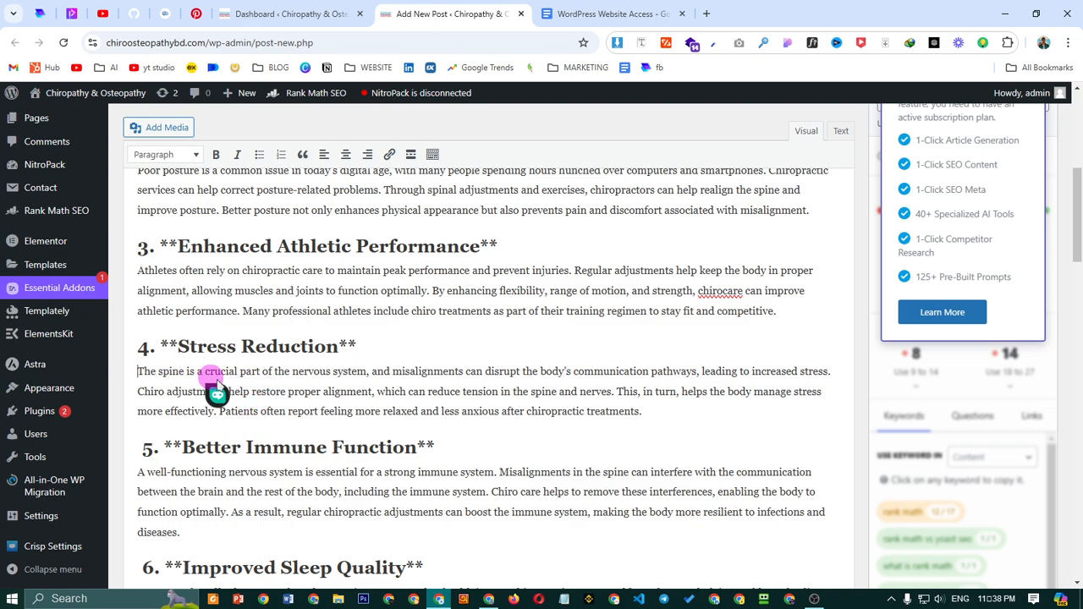
pyautogui.moveTo(139, 373); pyautogui.dragTo(167, 369)
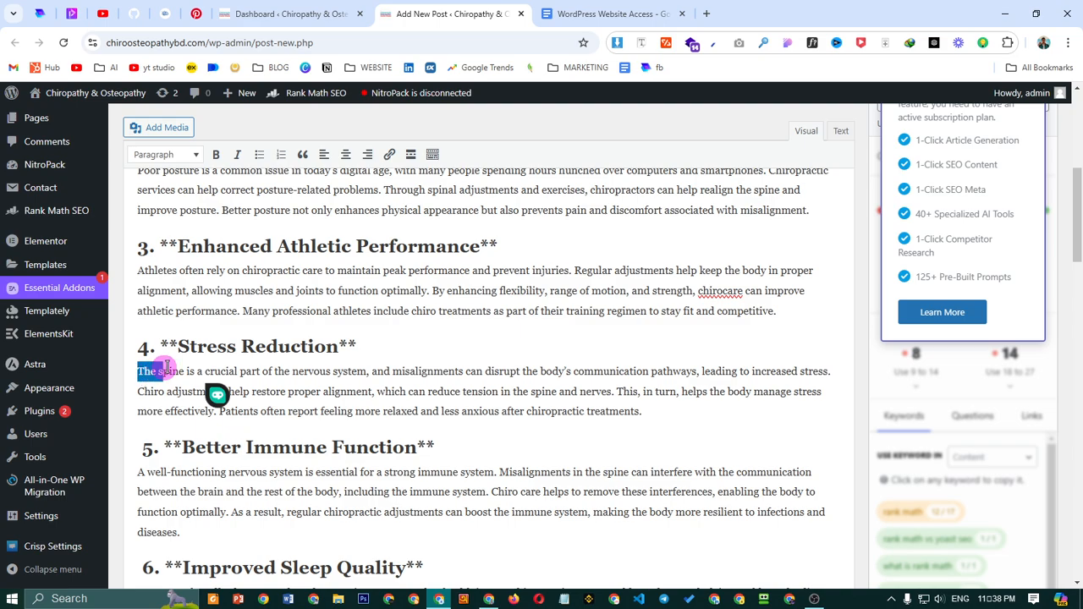
pyautogui.click(388, 154)
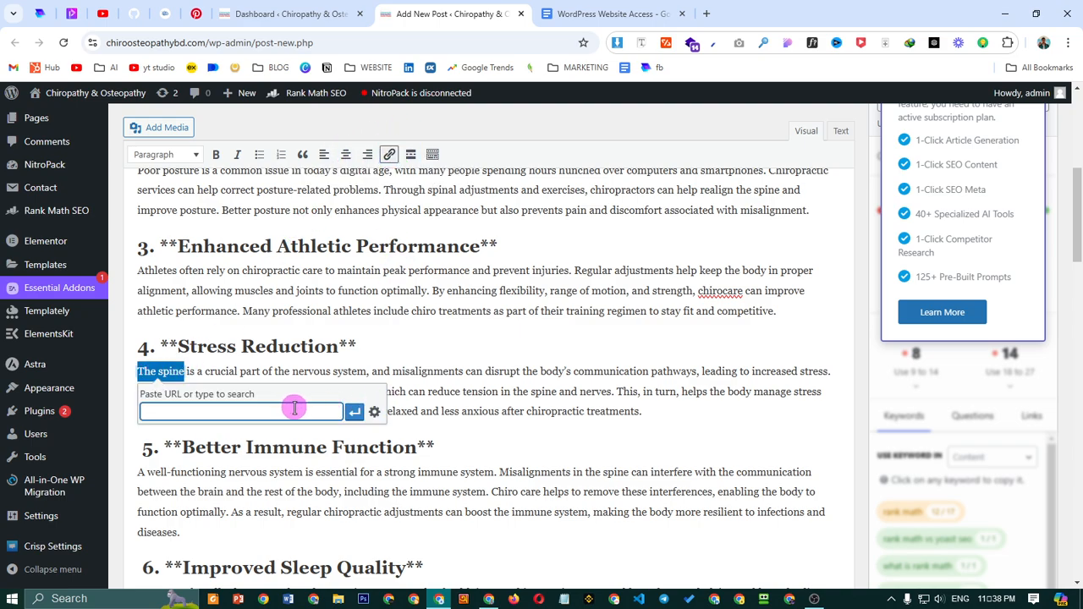
pyautogui.click(647, 14)
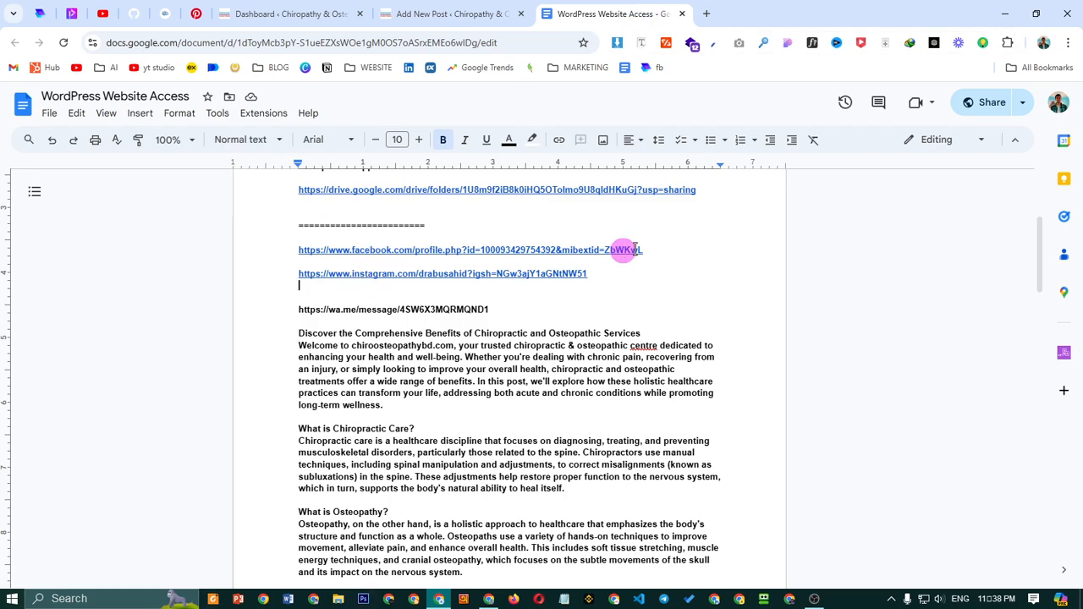
pyautogui.moveTo(648, 246); pyautogui.dragTo(299, 242)
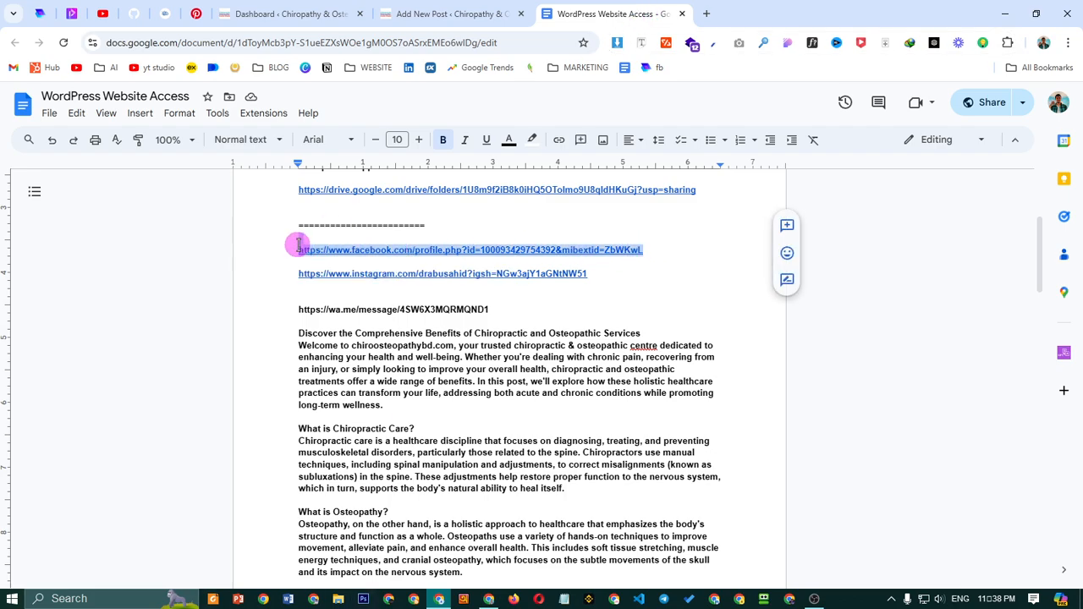
pyautogui.click(460, 269)
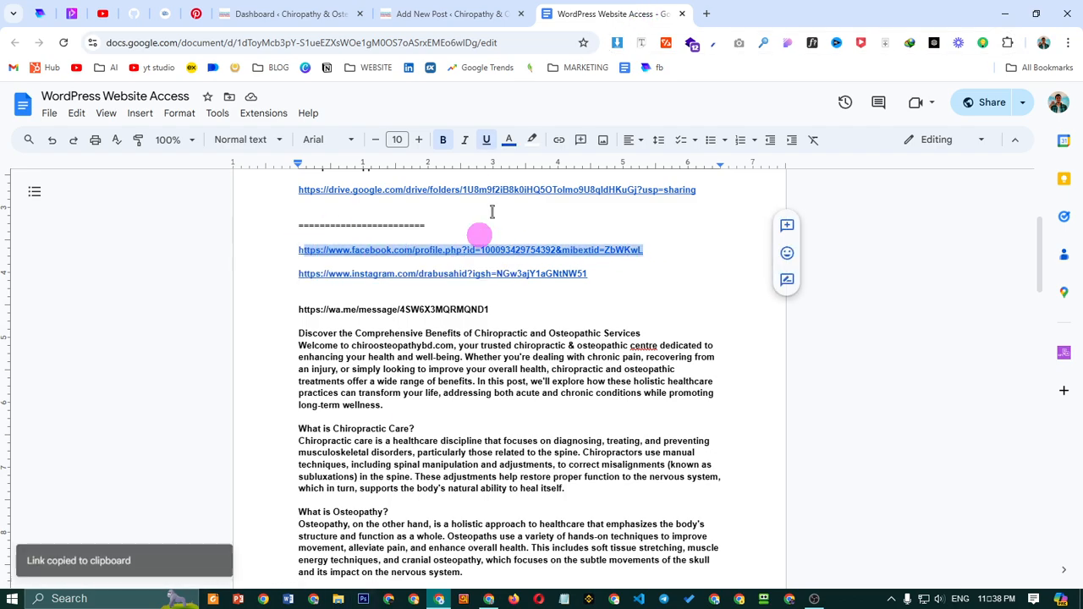
pyautogui.click(479, 14)
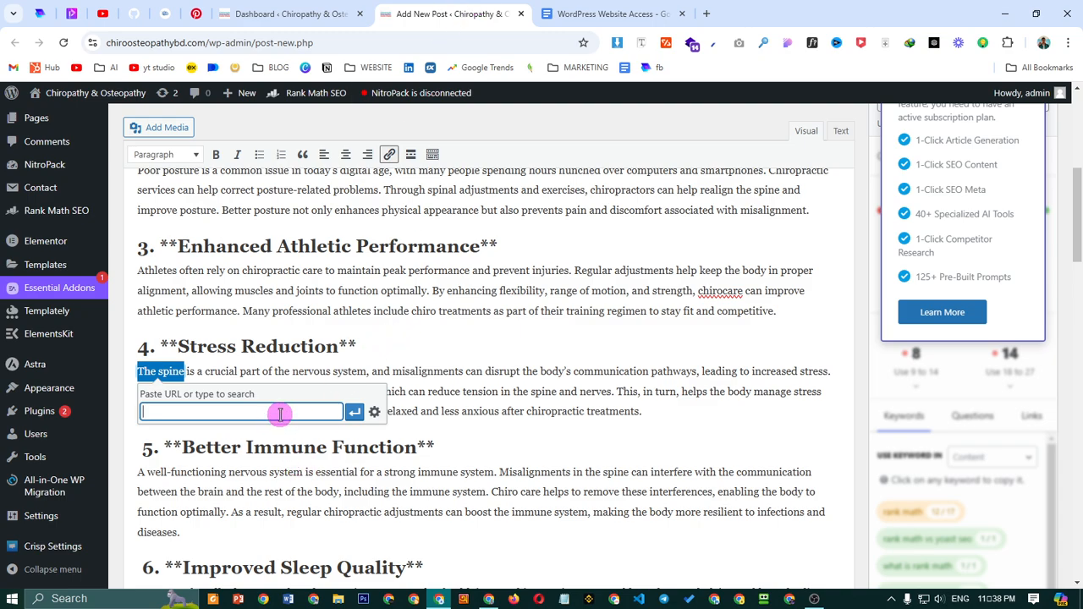
pyautogui.hotkey('ctrl', 'v')
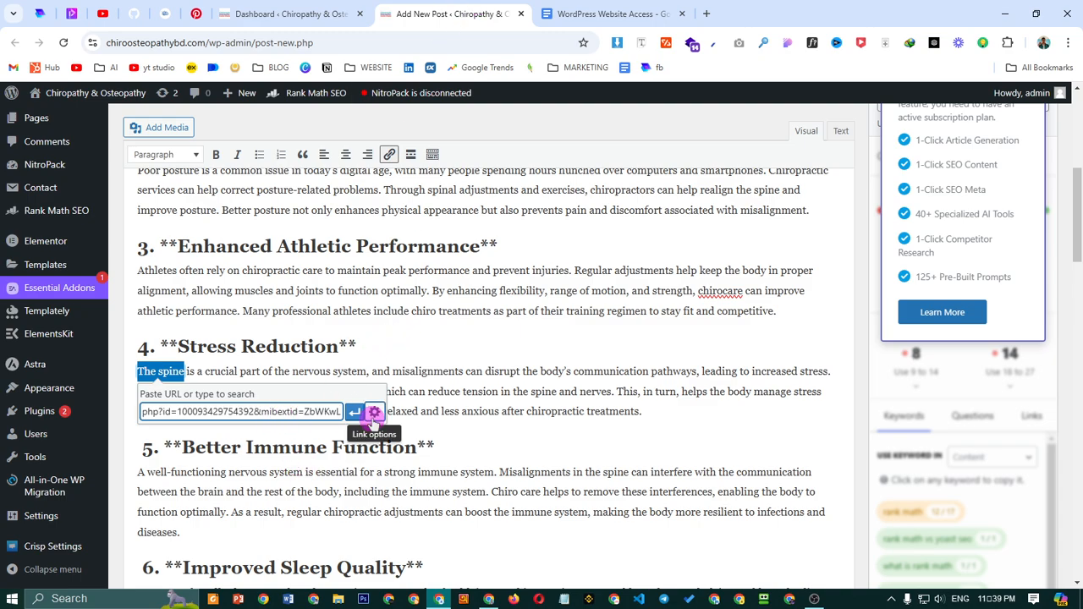
# Set the "The spine" link to open in a new tab with rel="nofollow" and apply it
pyautogui.click(374, 413)
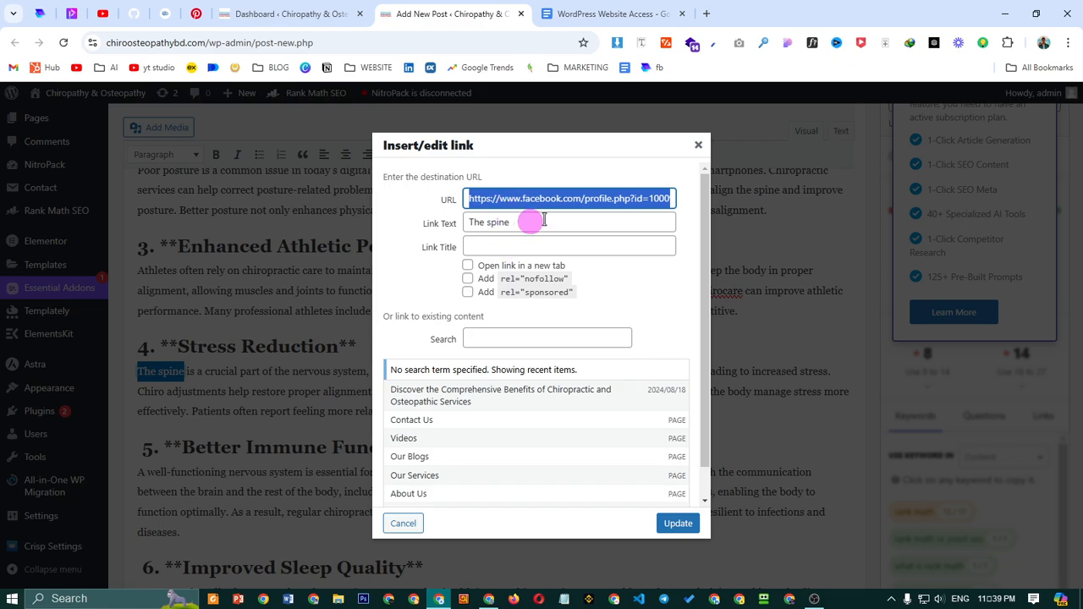
pyautogui.click(467, 268)
pyautogui.click(467, 279)
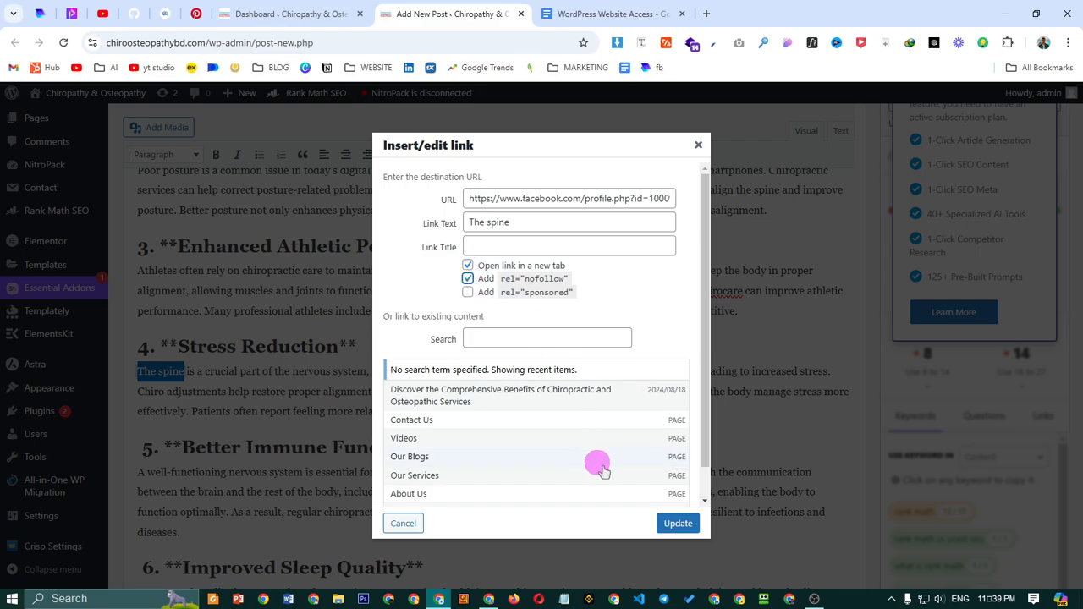
pyautogui.click(678, 523)
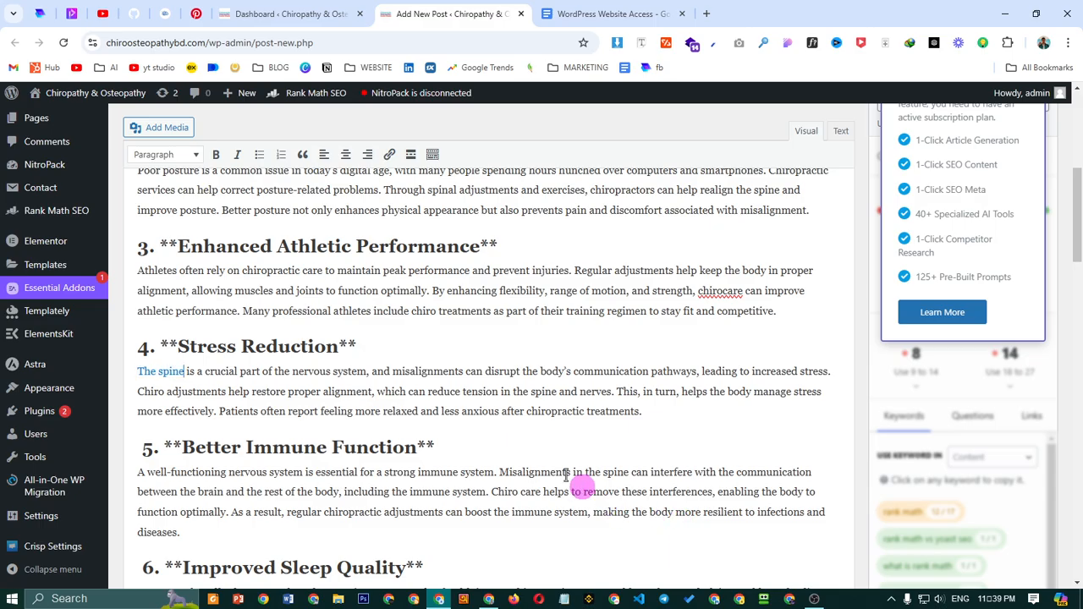
# Examine the outbound link check among the Additional SEO checks in Rank Math
pyautogui.scroll(-10, 566, 476)
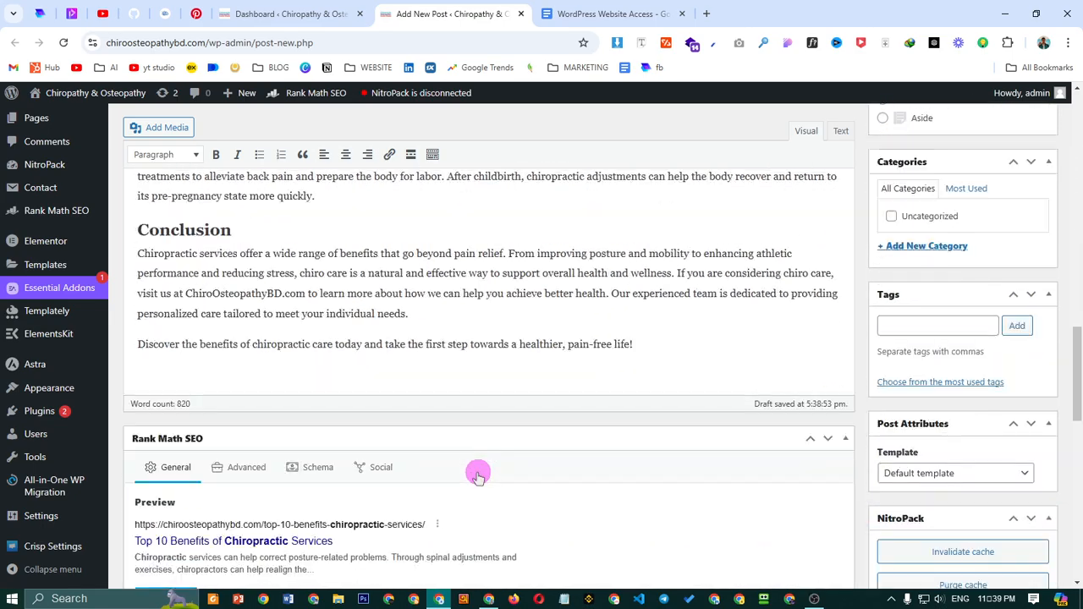
pyautogui.scroll(-10, 478, 476)
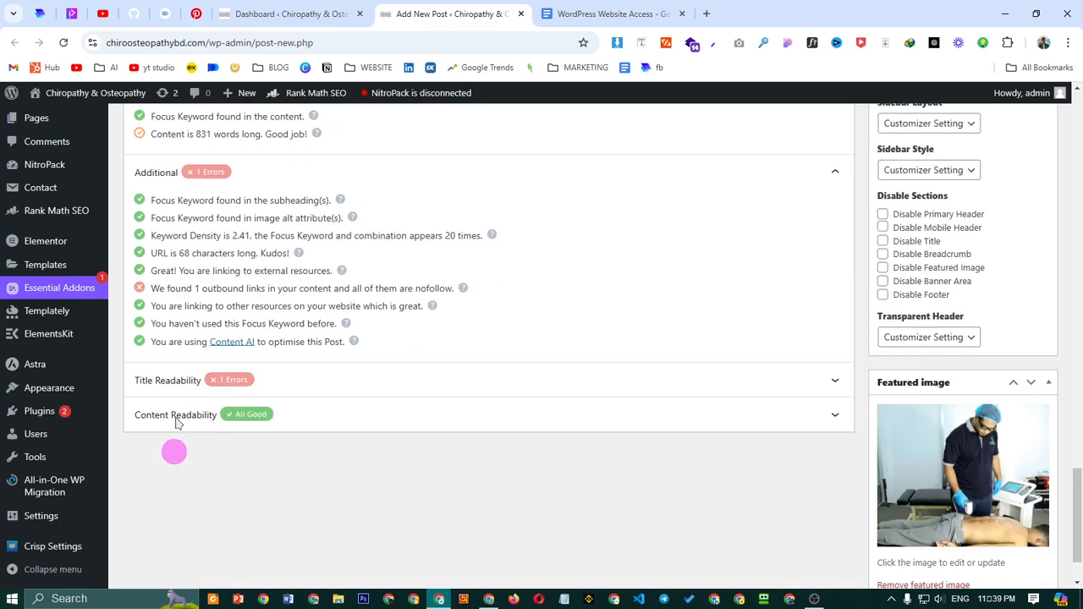
pyautogui.moveTo(192, 289); pyautogui.dragTo(349, 287)
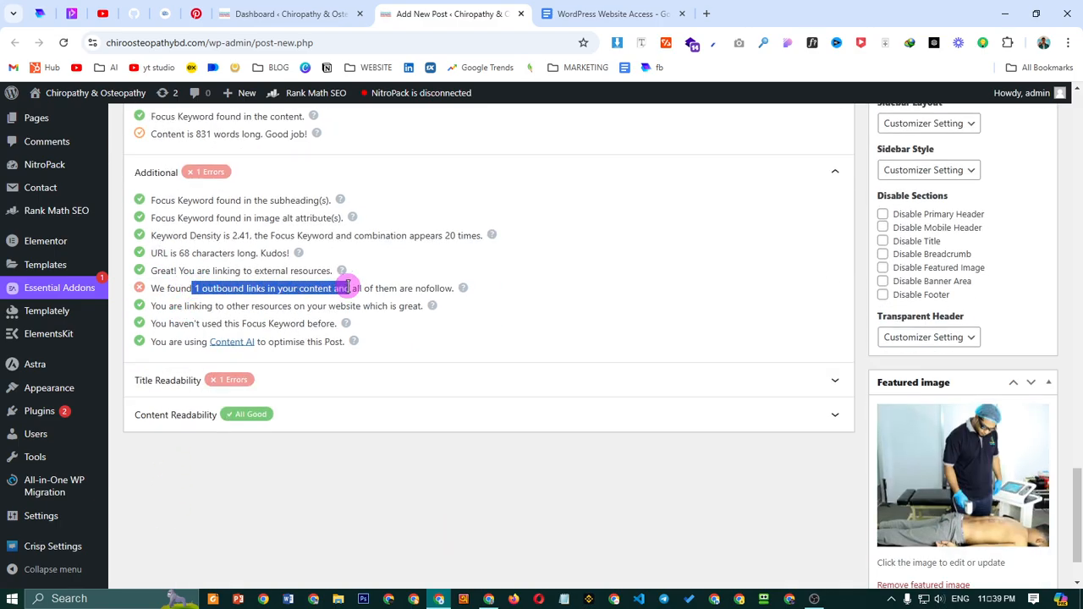
pyautogui.click(365, 291)
# Select "Headaches" at the start of section 9 as link text and copy the WhatsApp message URL from the Google Docs document
pyautogui.scroll(15, 490, 356)
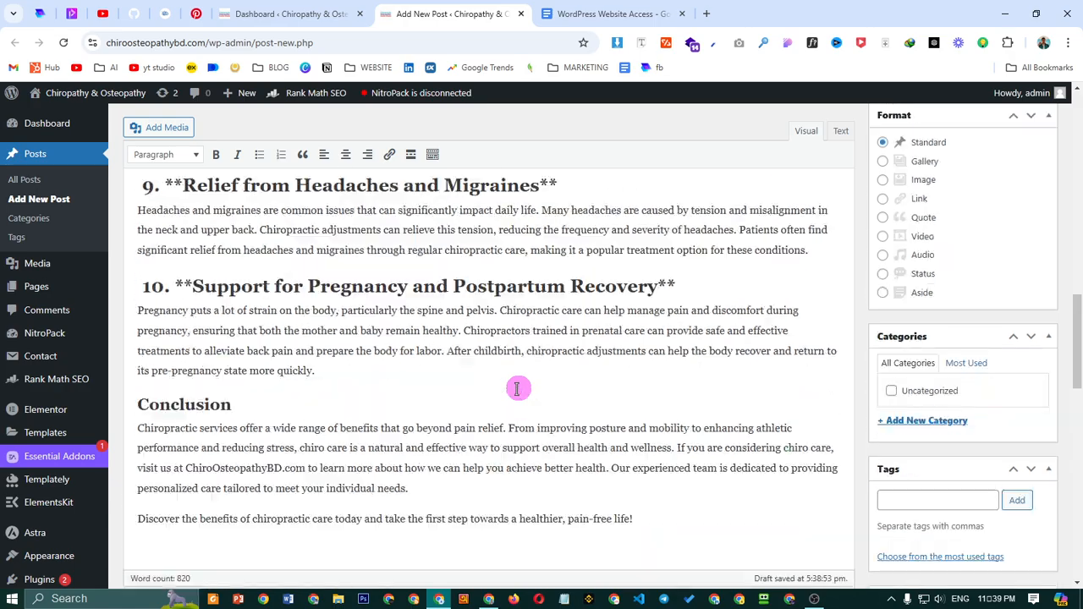
pyautogui.scroll(2, 517, 389)
pyautogui.scroll(-3, 435, 416)
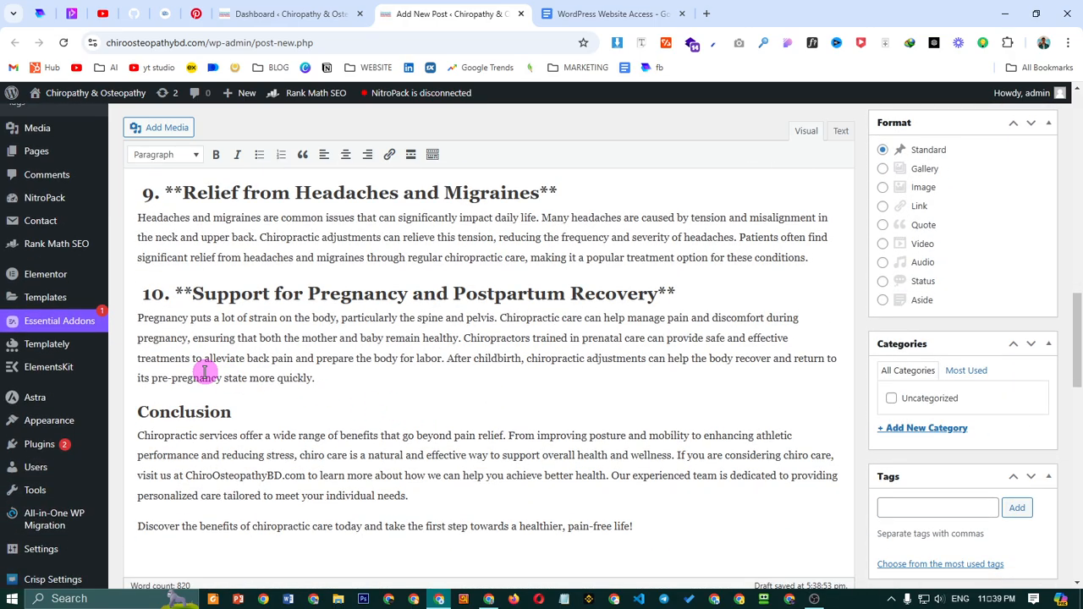
pyautogui.doubleClick(465, 338)
pyautogui.click(544, 363)
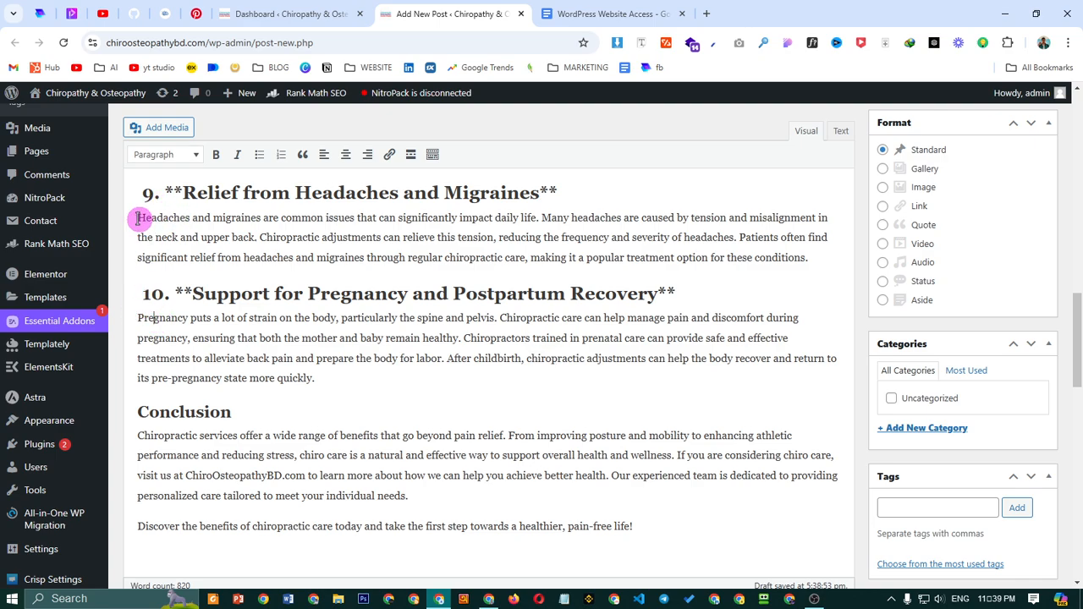
pyautogui.moveTo(140, 217); pyautogui.dragTo(189, 211)
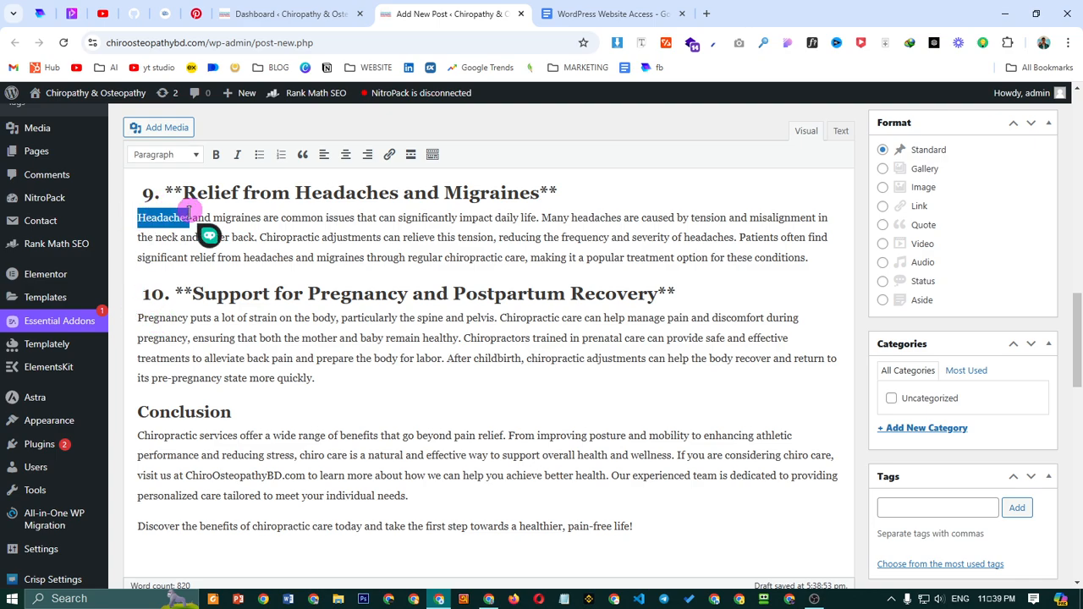
pyautogui.click(590, 14)
pyautogui.click(609, 283)
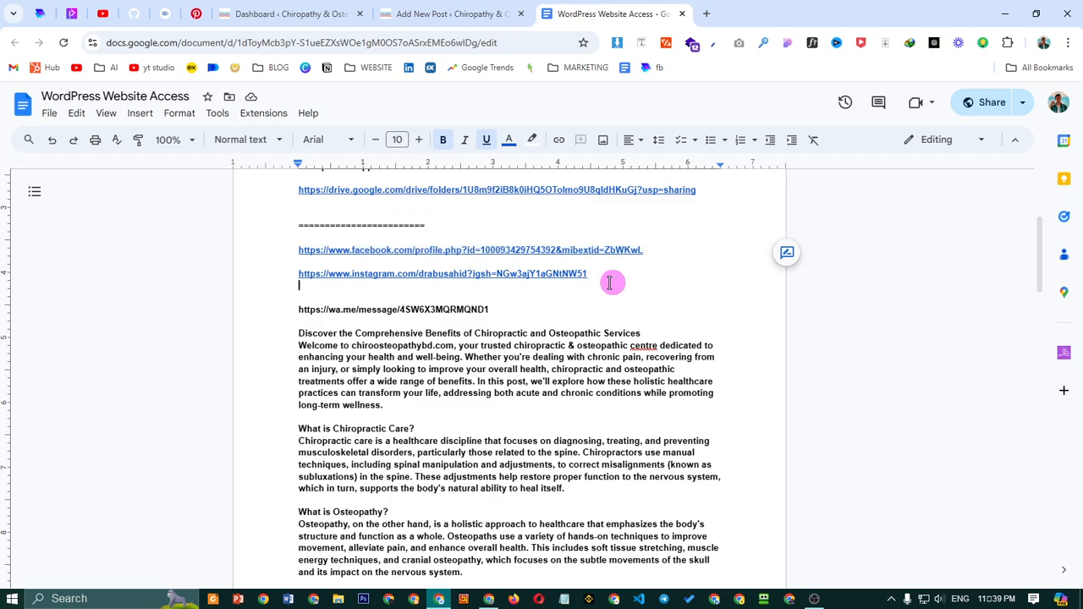
pyautogui.moveTo(609, 283); pyautogui.dragTo(296, 274)
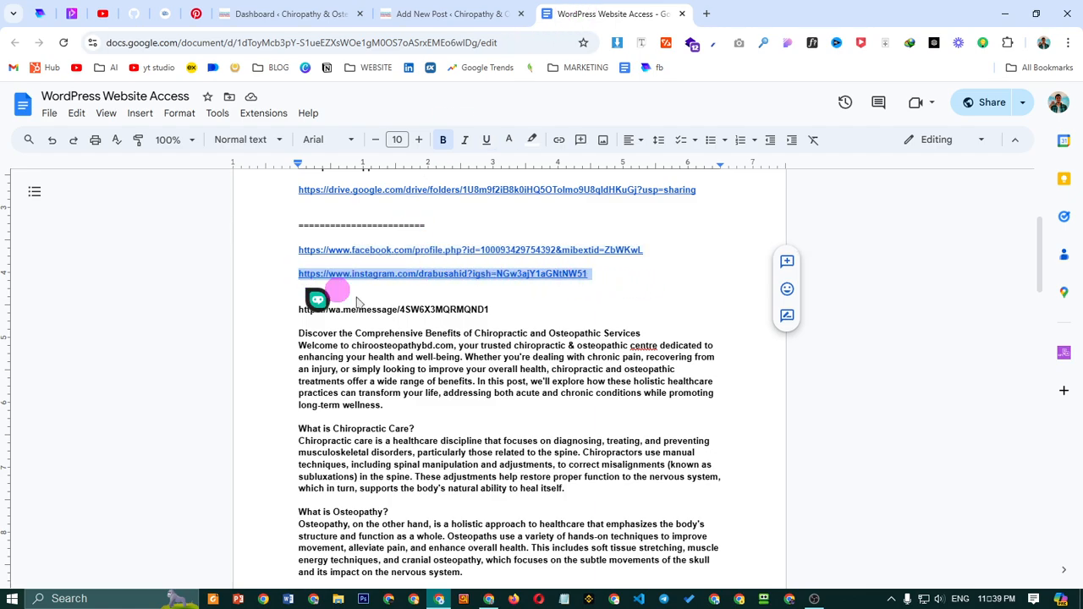
pyautogui.moveTo(512, 312); pyautogui.dragTo(303, 310)
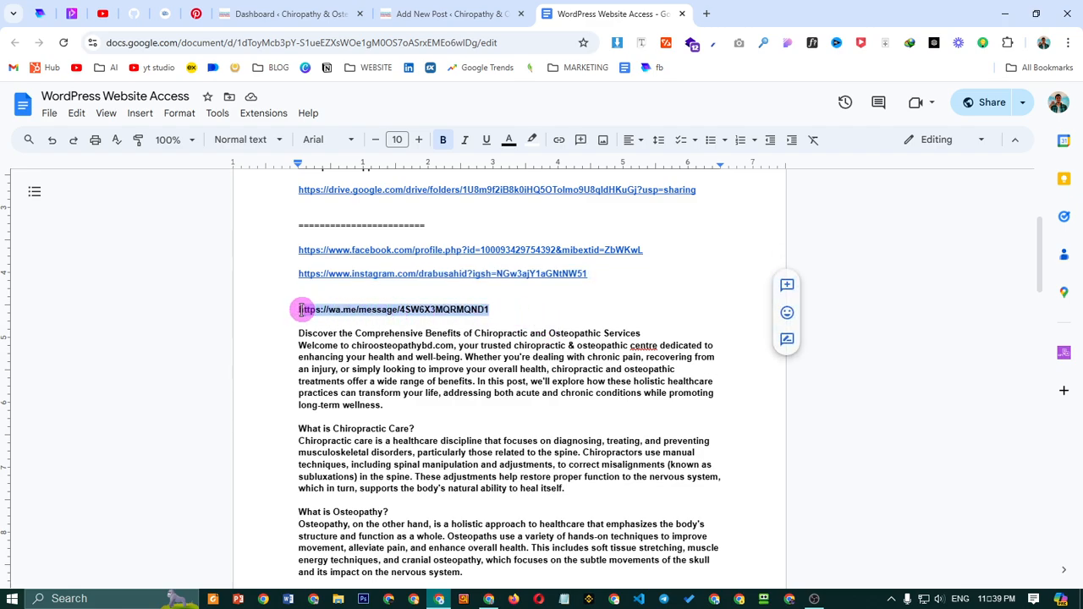
# Link "Headaches" in the post to the copied WhatsApp message URL, opening in a new tab without nofollow
pyautogui.click(471, 14)
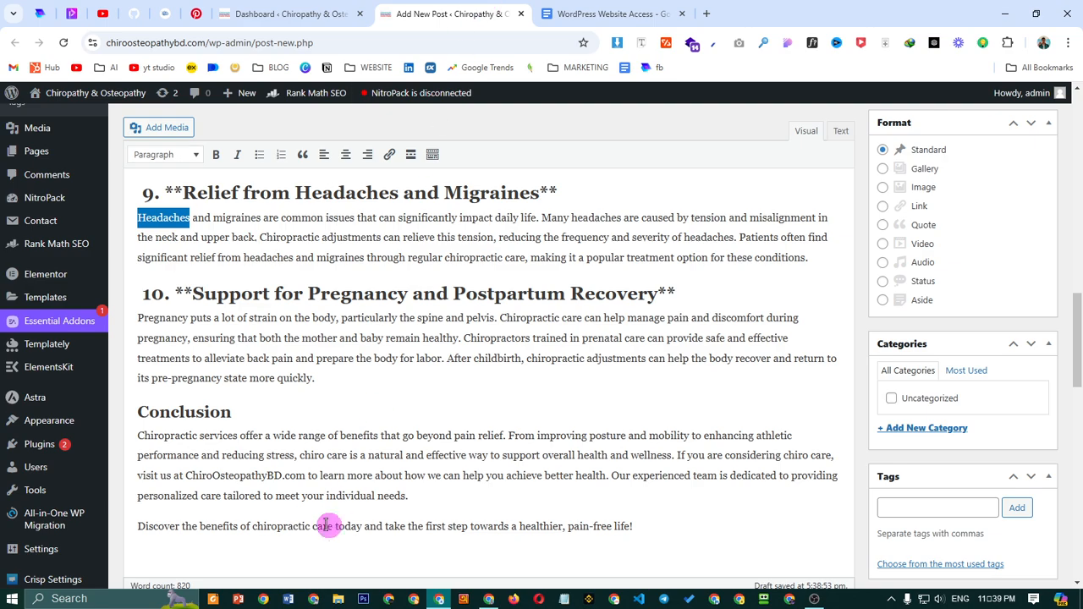
pyautogui.click(388, 155)
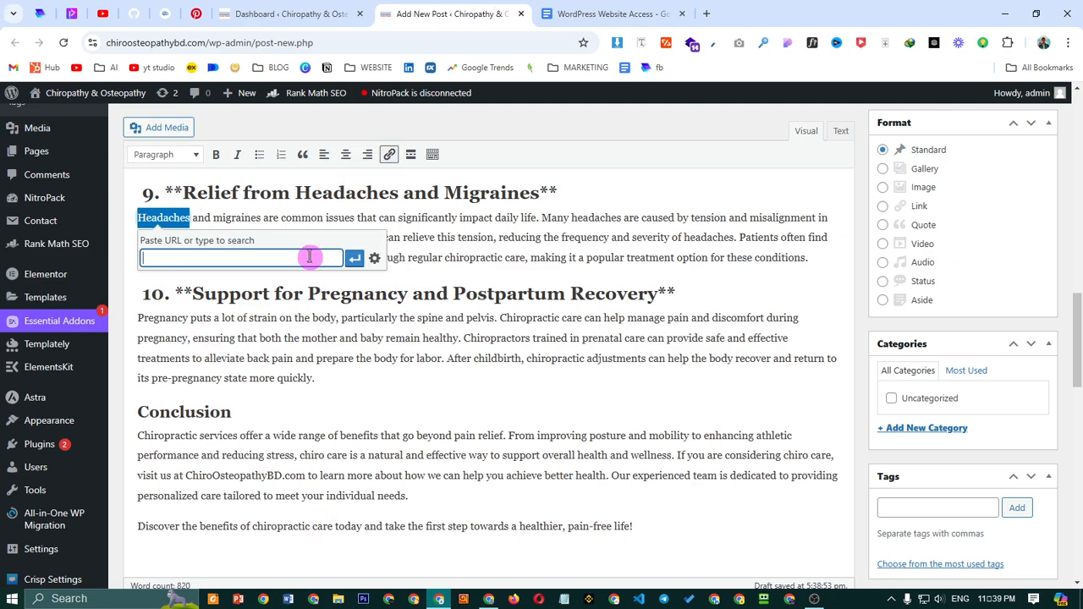
pyautogui.hotkey('ctrl', 'v')
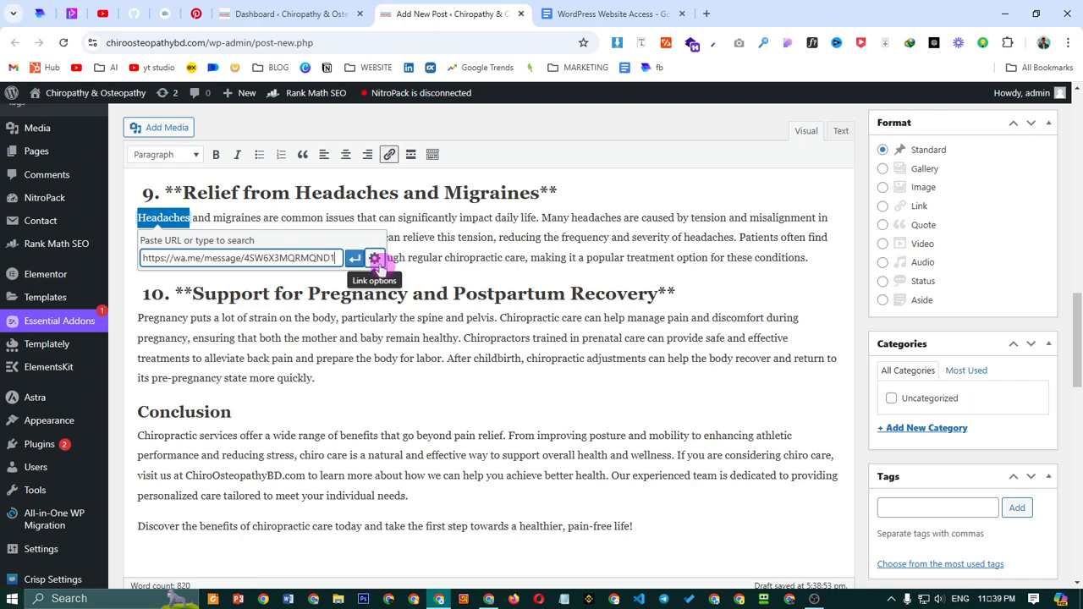
pyautogui.click(374, 258)
pyautogui.click(469, 266)
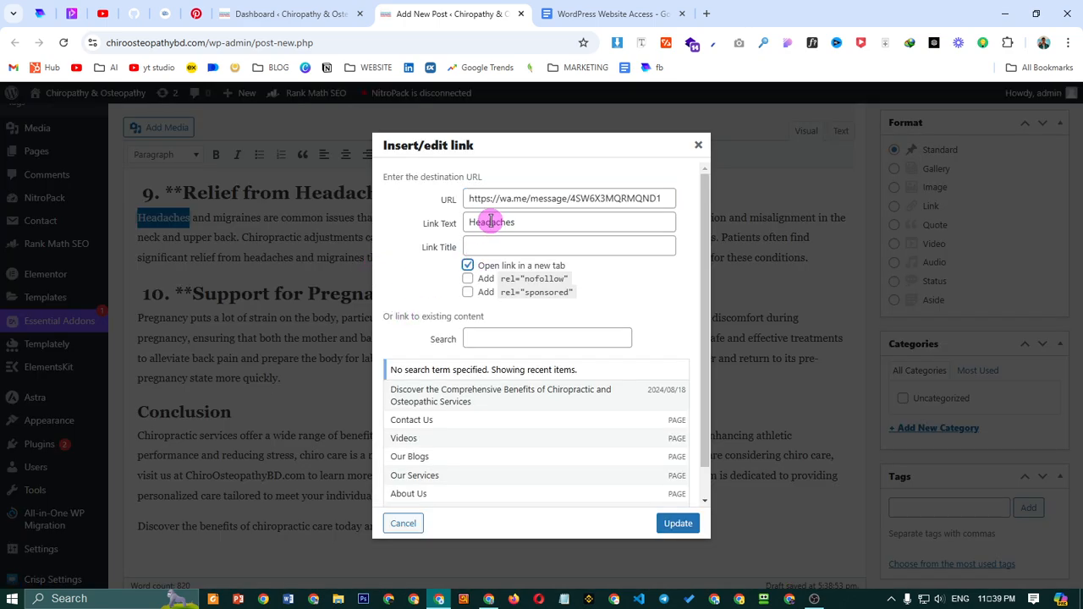
pyautogui.click(677, 523)
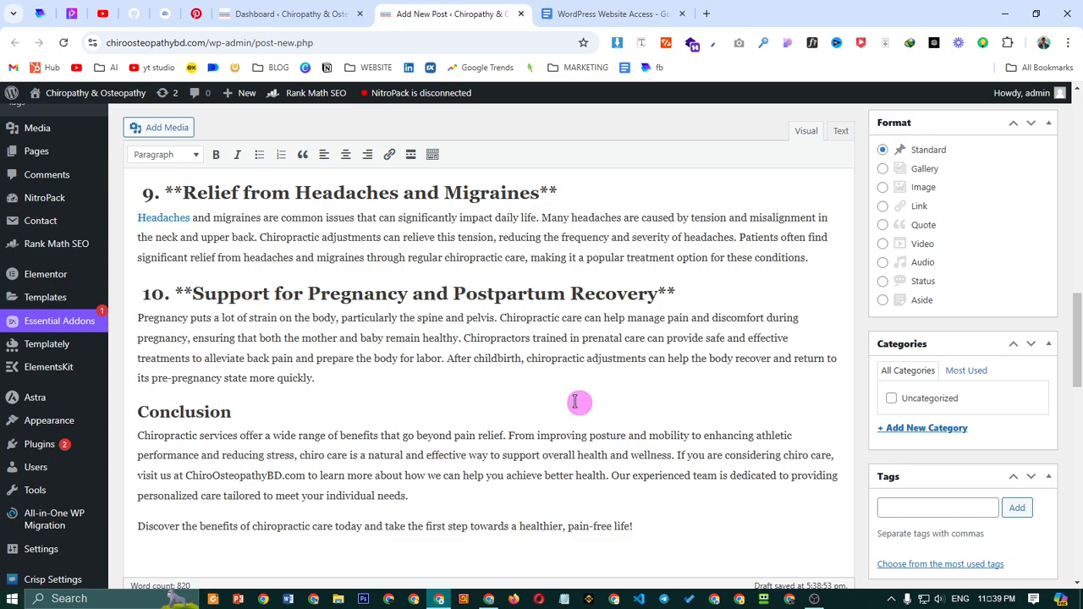
# Recheck the Additional SEO checks in Rank Math, focusing on the external DoFollow link item
pyautogui.scroll(-15, 581, 393)
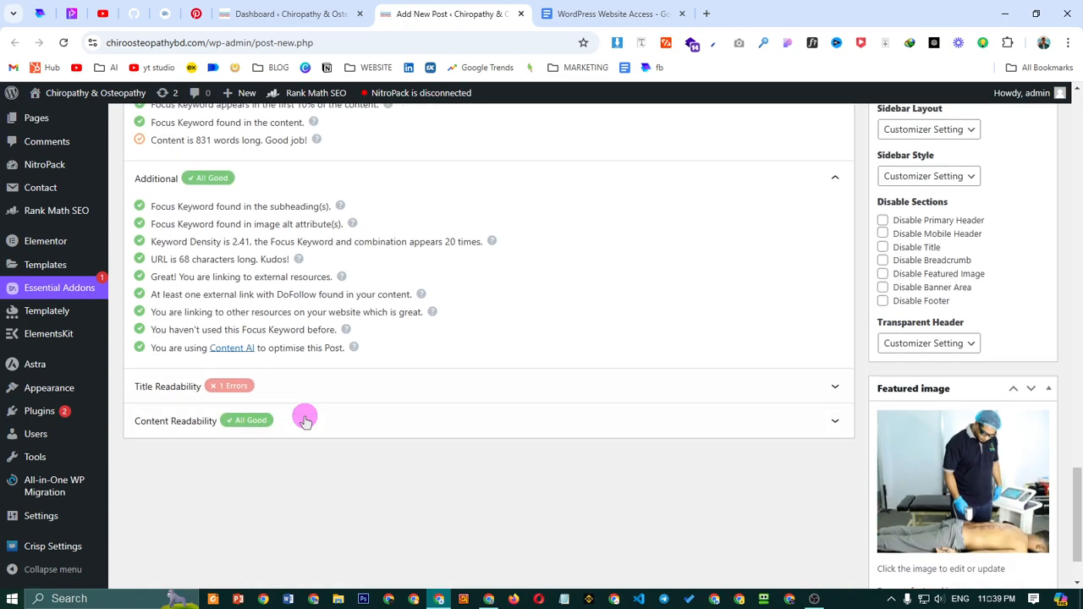
pyautogui.scroll(1, 245, 297)
pyautogui.scroll(-3, 279, 397)
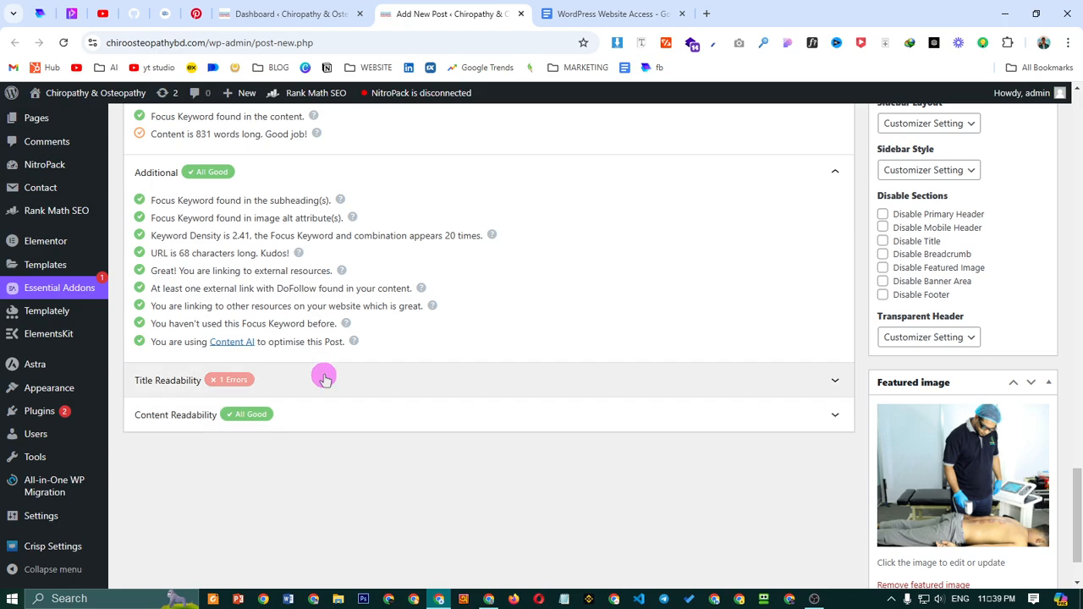
# Examine the Title Readability checks in Rank Math and the post's overall SEO score
pyautogui.click(322, 378)
pyautogui.scroll(-1, 462, 360)
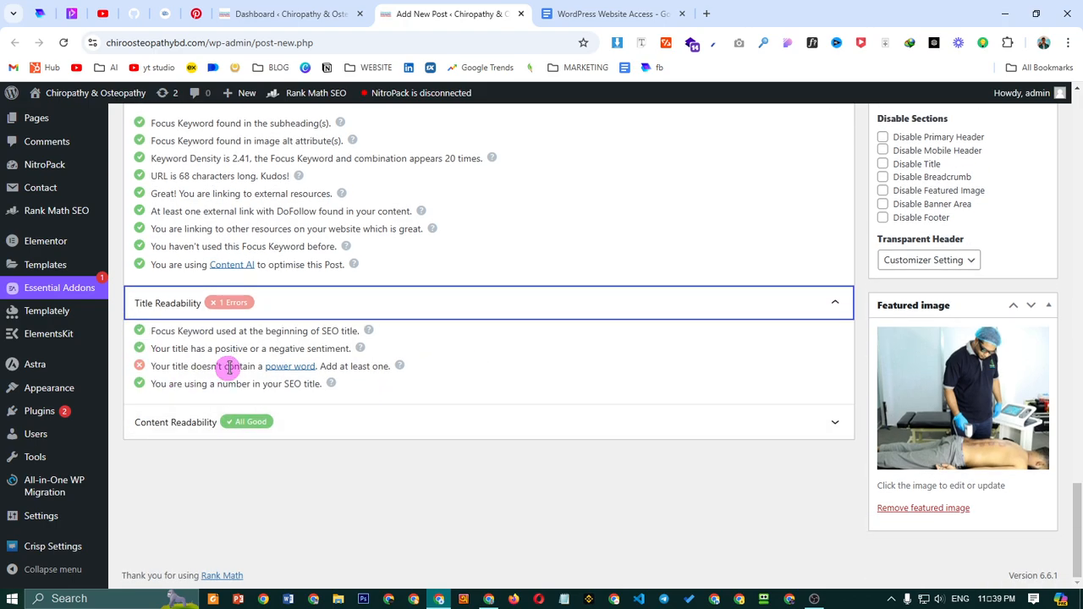
pyautogui.scroll(8, 426, 389)
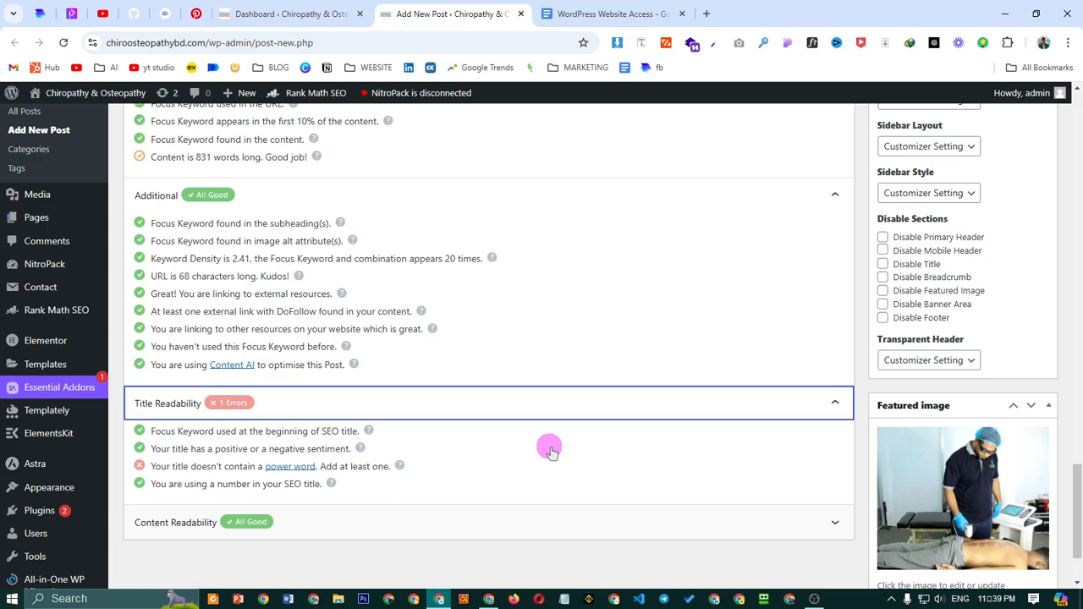
pyautogui.scroll(2, 789, 497)
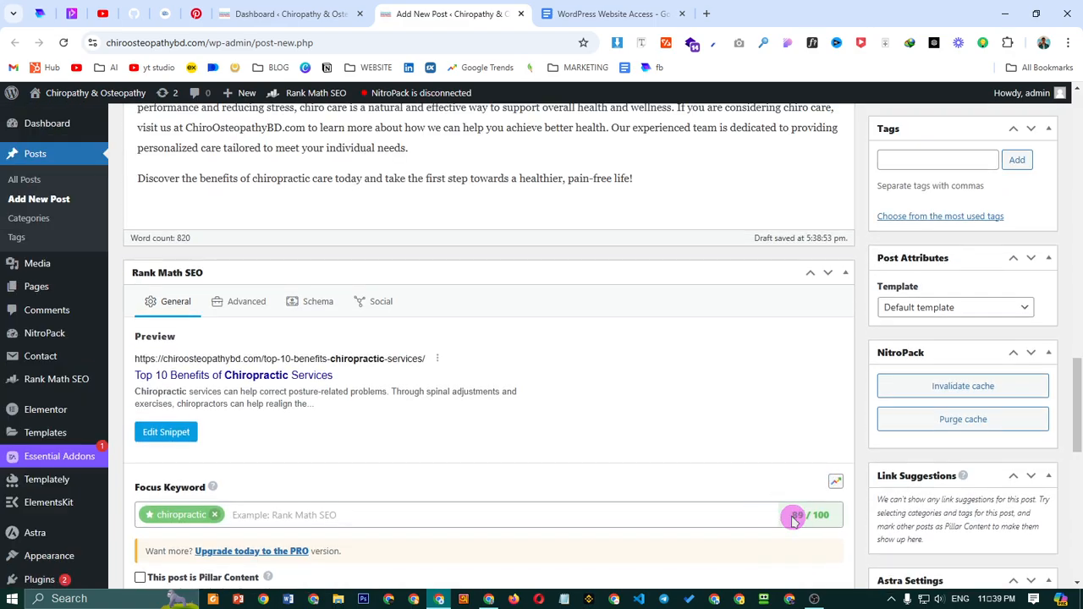
pyautogui.scroll(6, 987, 469)
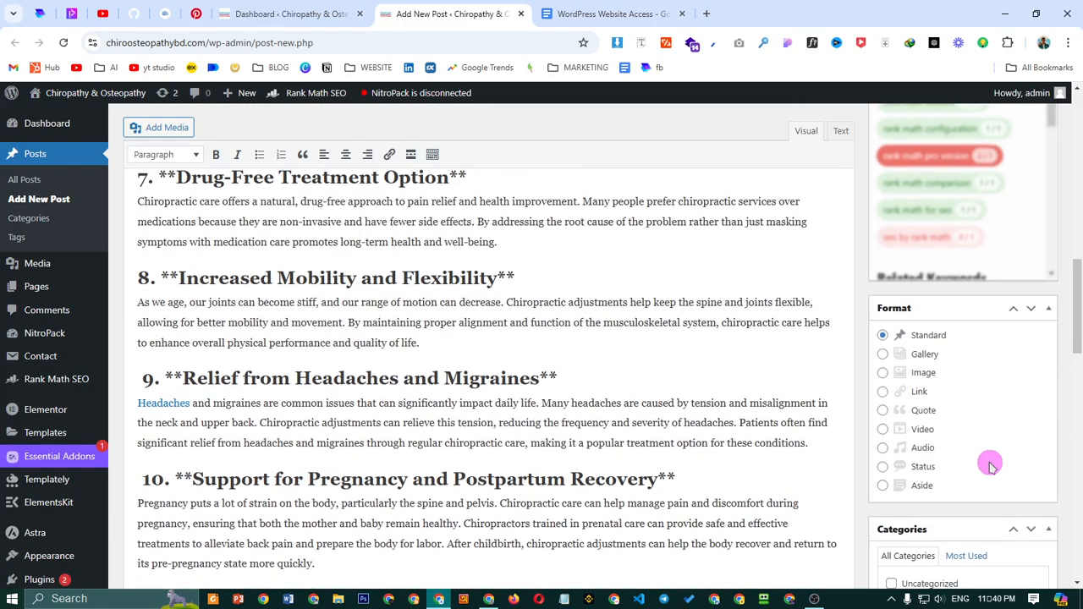
pyautogui.scroll(-3, 979, 416)
pyautogui.scroll(18, 967, 441)
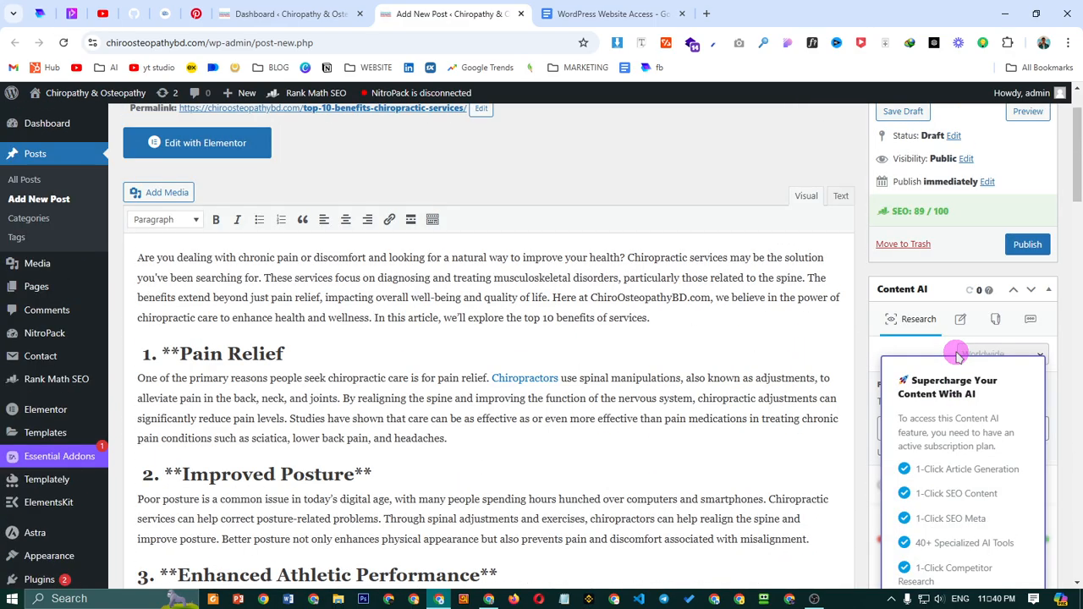
# Create a new category named "Chiropractic" without a parent and assign it to the post
pyautogui.scroll(-10, 954, 356)
pyautogui.scroll(-9, 954, 391)
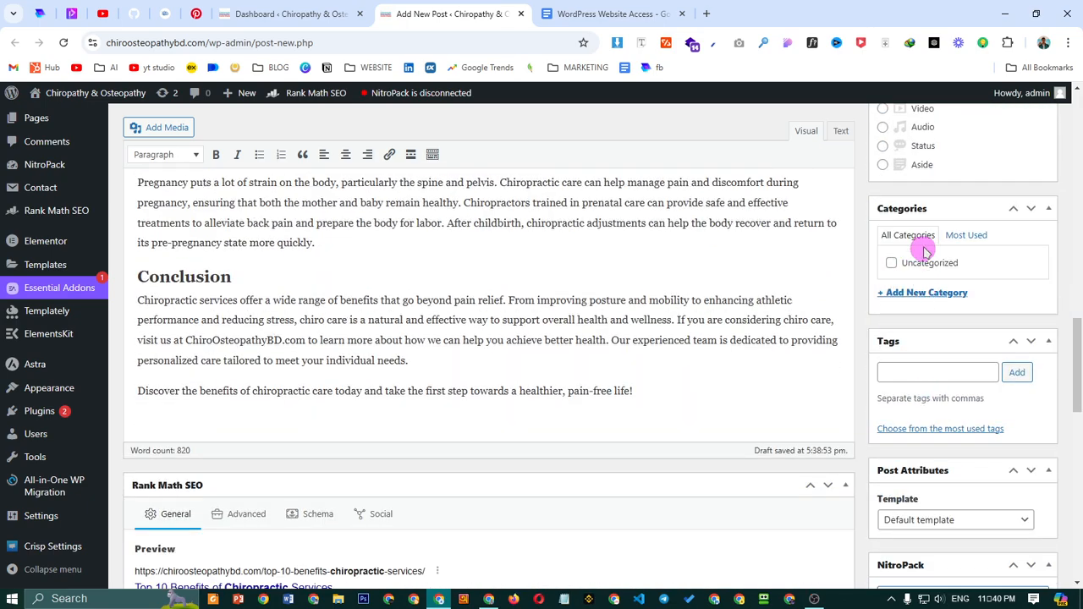
pyautogui.click(925, 294)
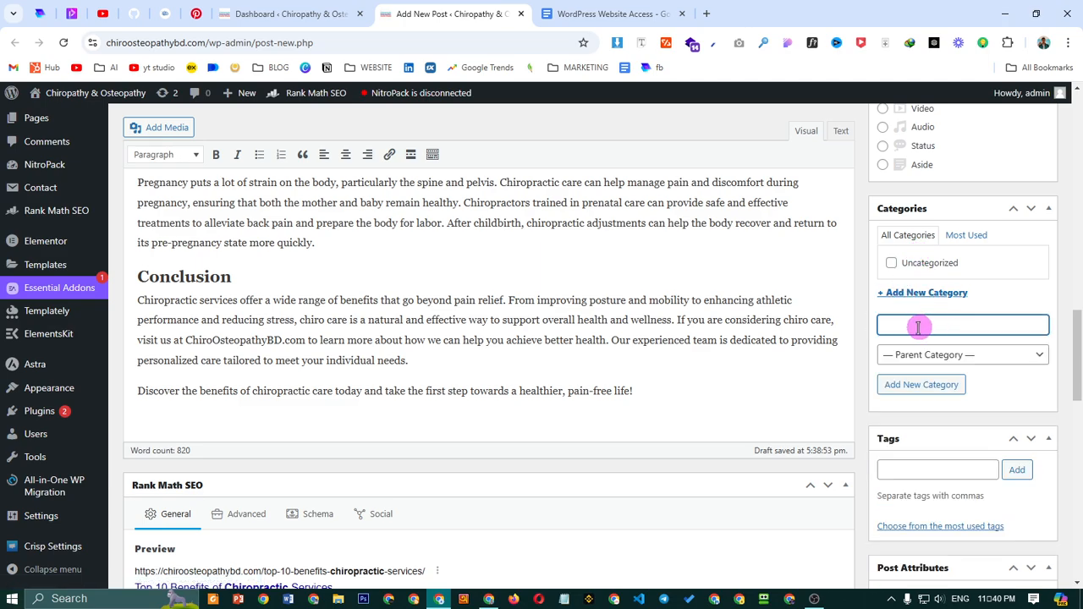
pyautogui.write('Chiro')
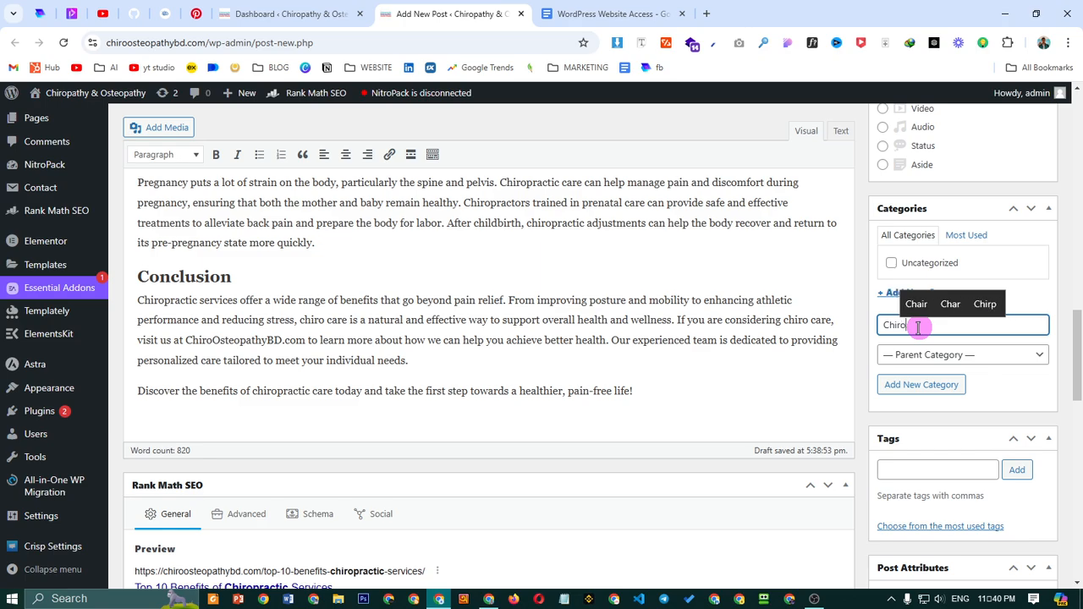
pyautogui.write('practic')
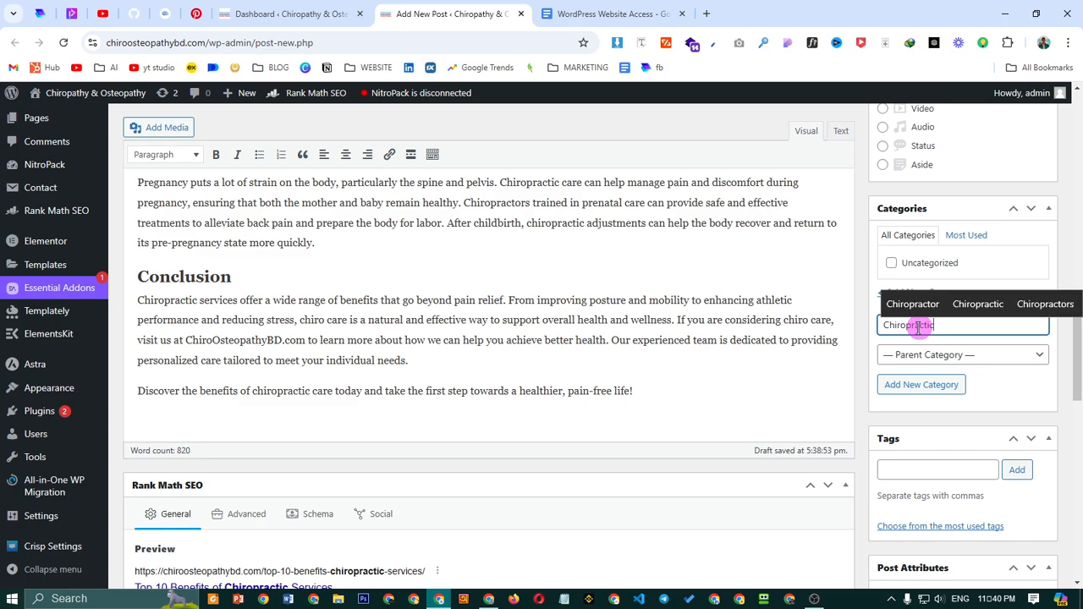
pyautogui.click(940, 394)
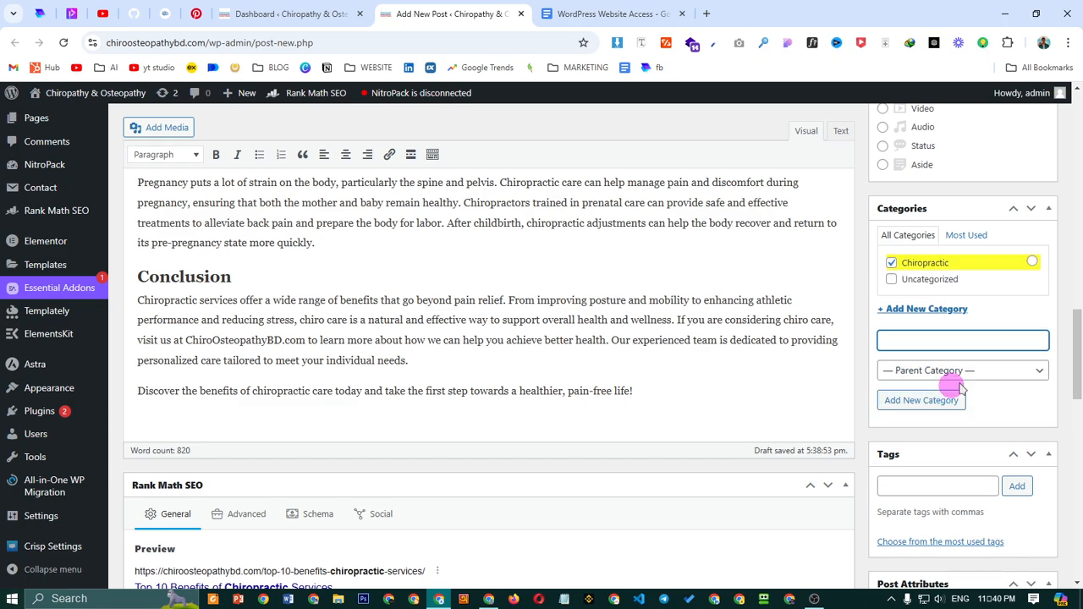
# Add the tags "chiropractic" and "chiropractic adjustment" to the post
pyautogui.scroll(-2, 969, 359)
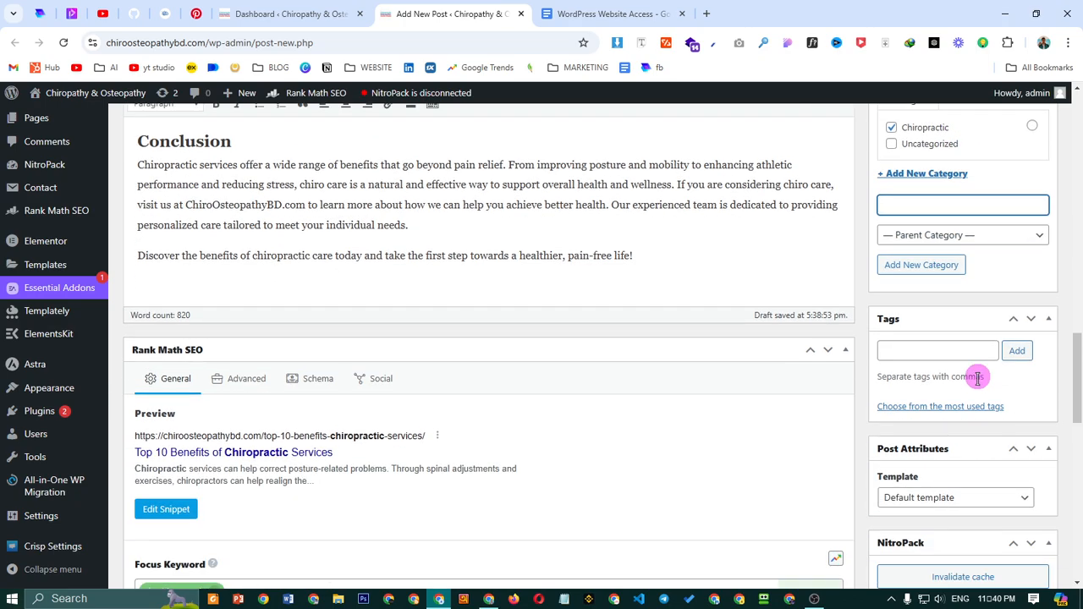
pyautogui.click(928, 351)
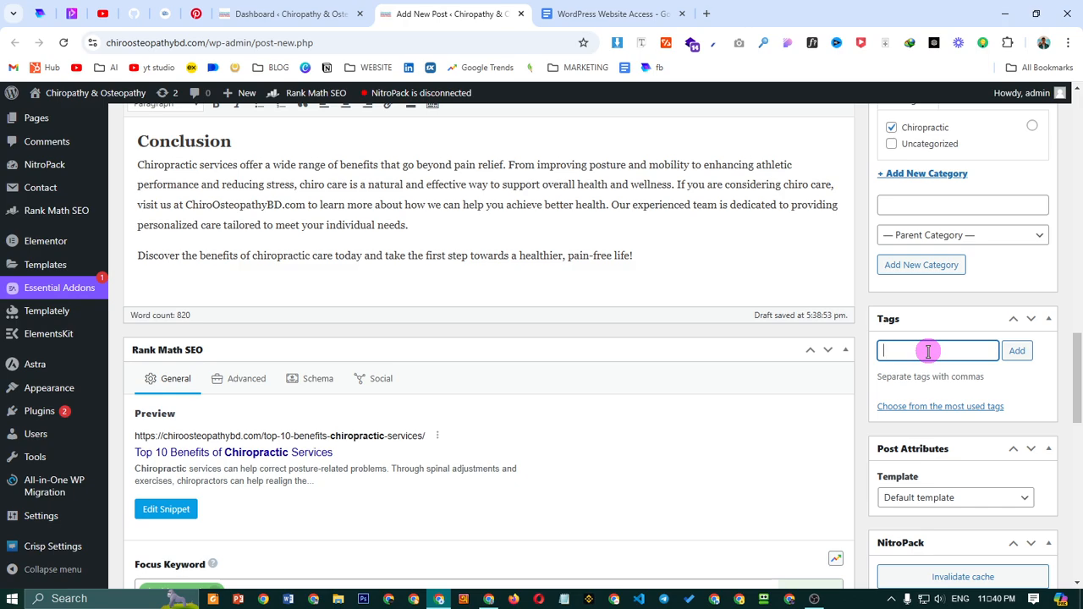
pyautogui.write('chiro')
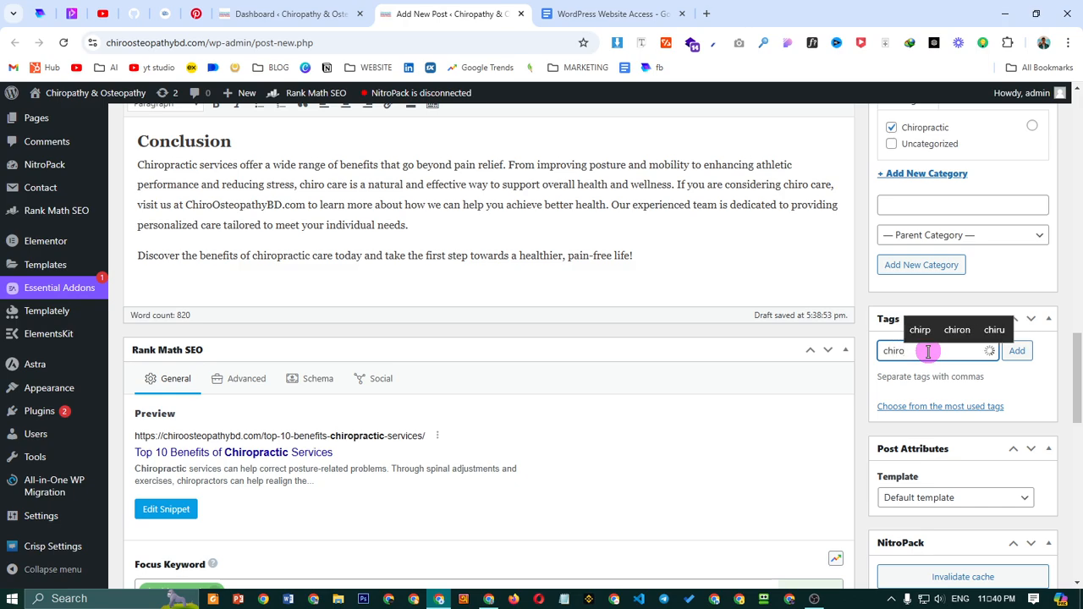
pyautogui.write('p')
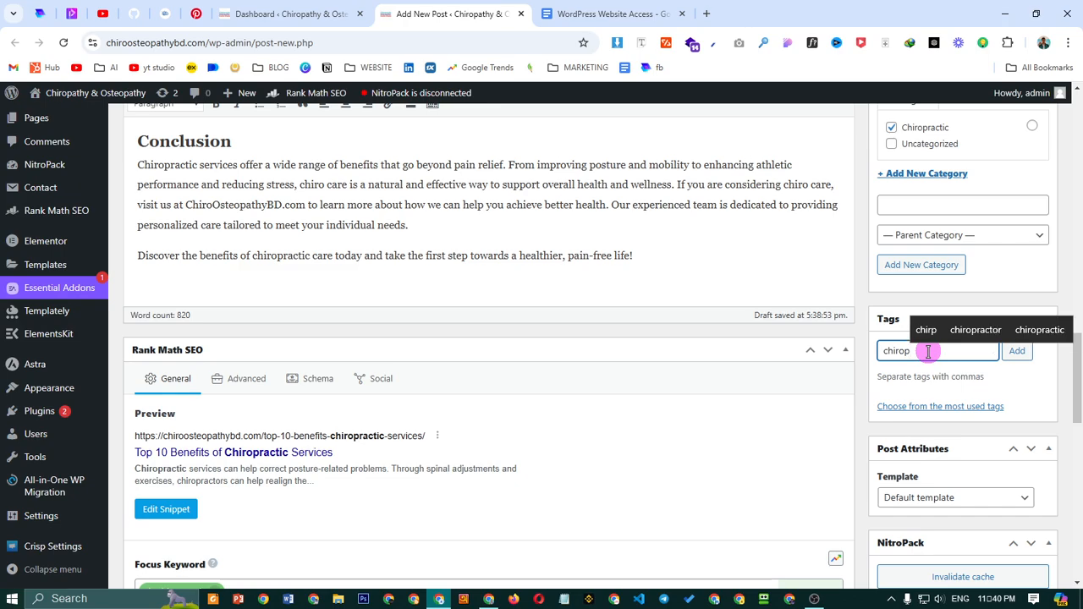
pyautogui.write('ractic')
pyautogui.press('Return')
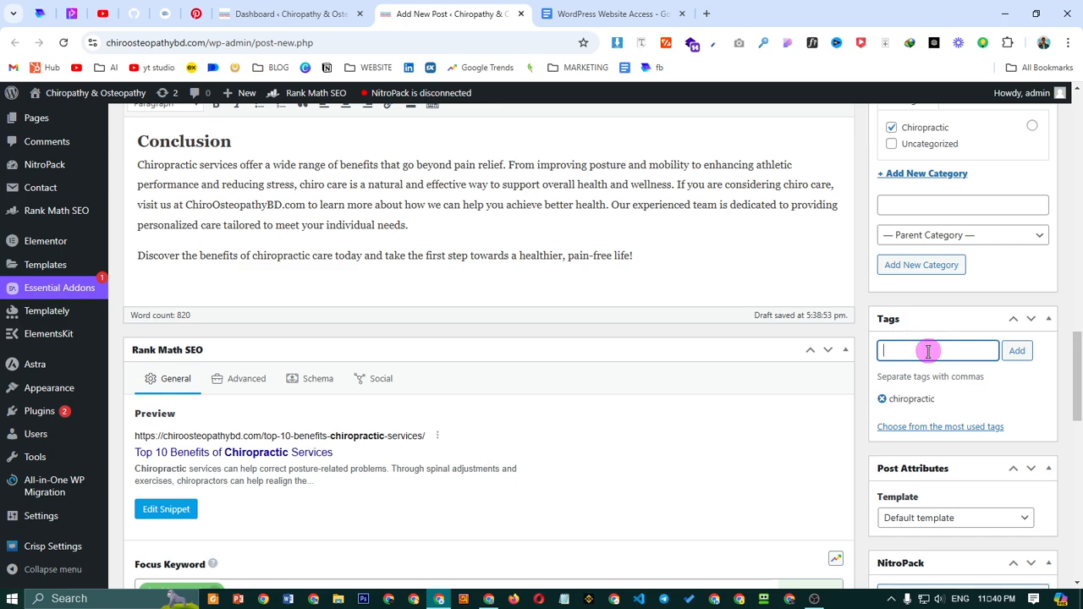
pyautogui.write('chirop')
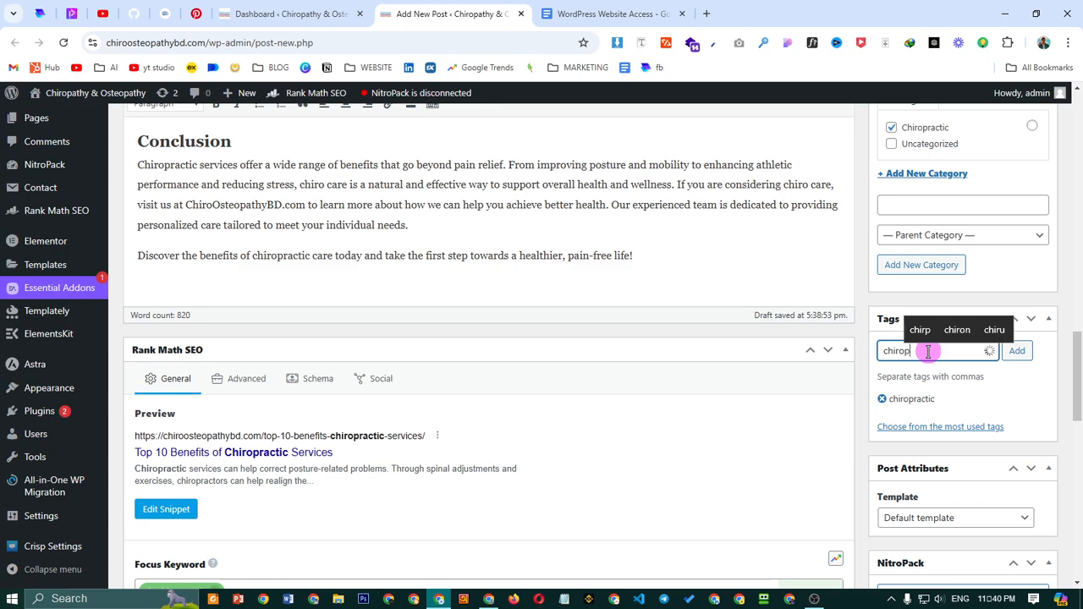
pyautogui.write('ractic ad')
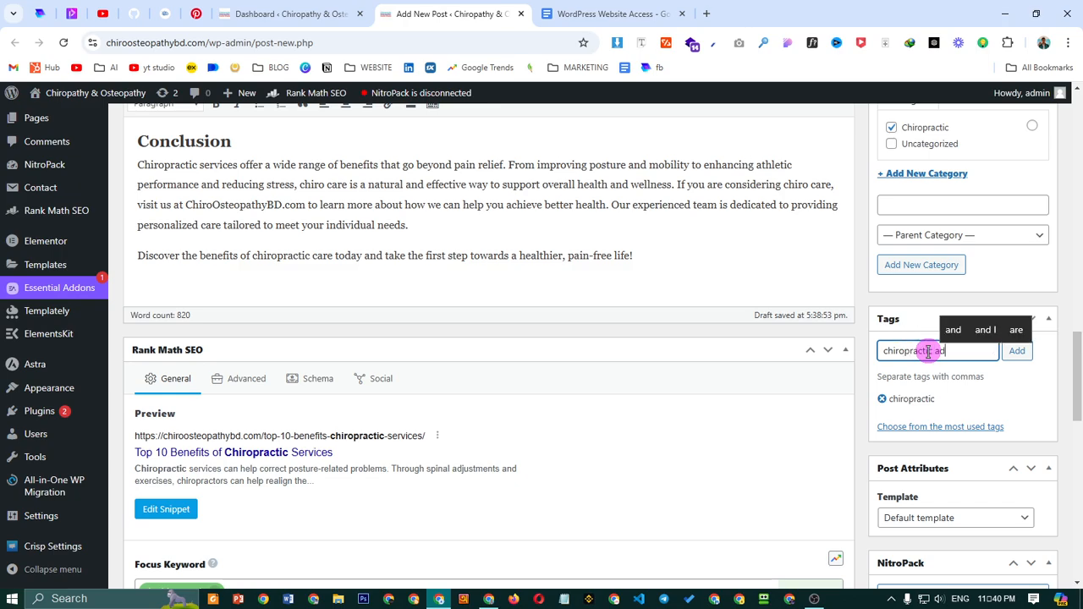
pyautogui.write('justment')
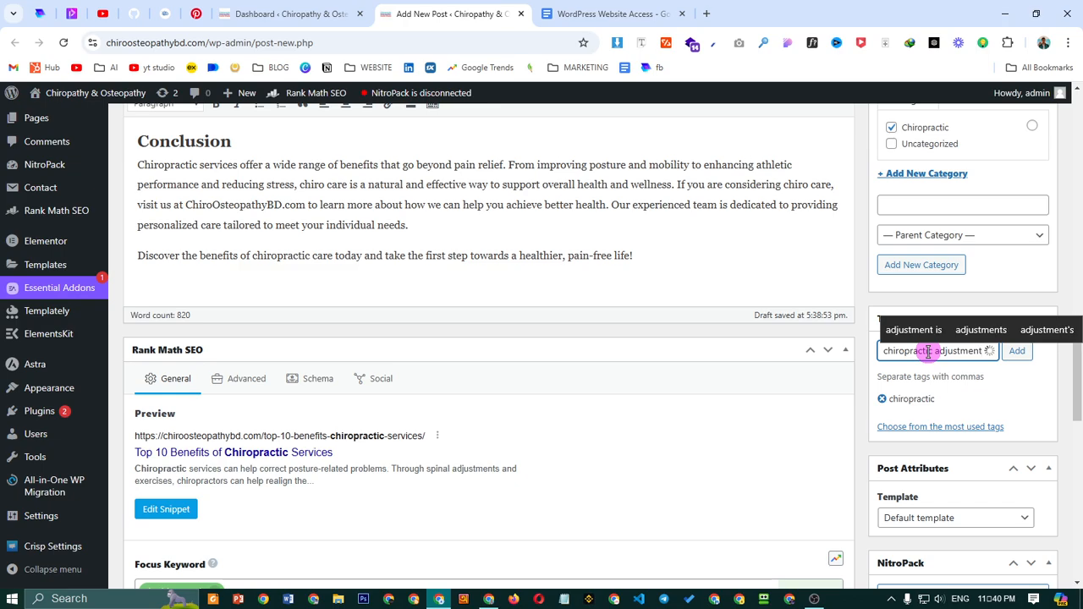
pyautogui.press('Return')
# Add a third tag, "chiropractic and osteropathic centre", to the post
pyautogui.write('c')
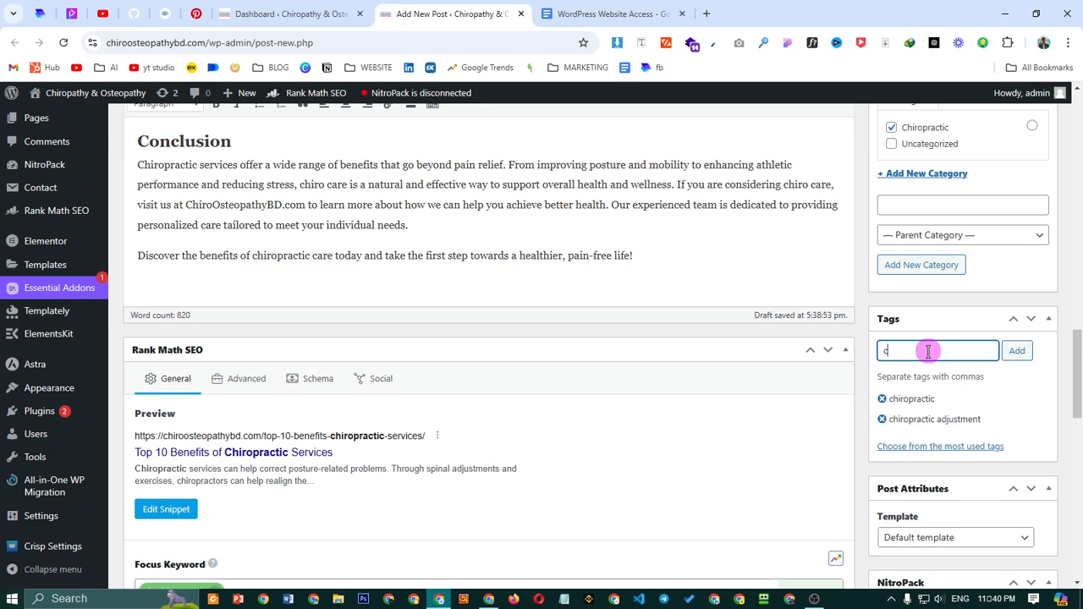
pyautogui.write('hiropr')
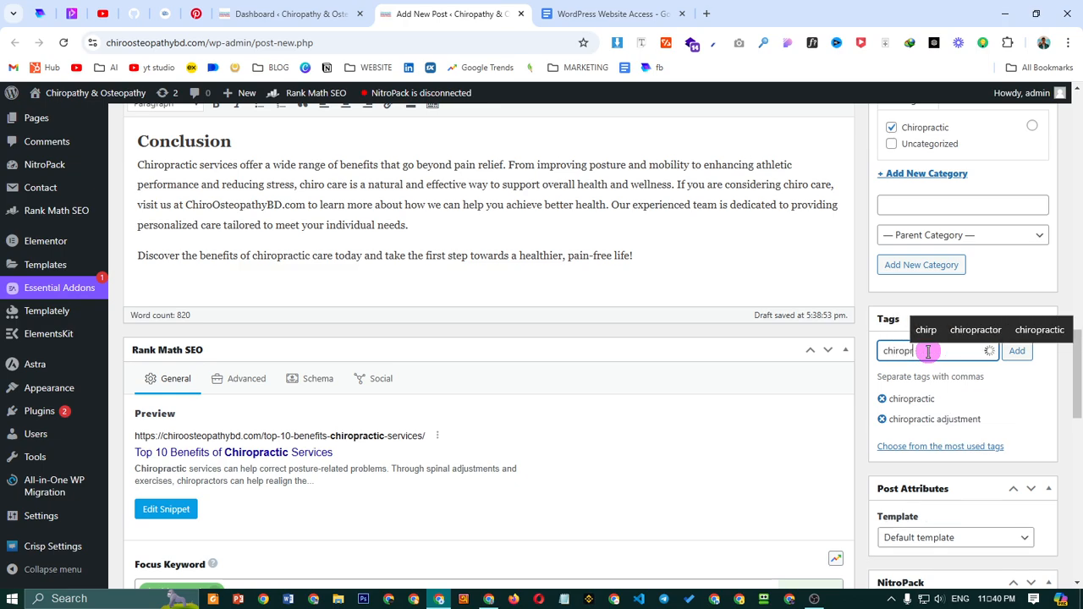
pyautogui.write('actic an')
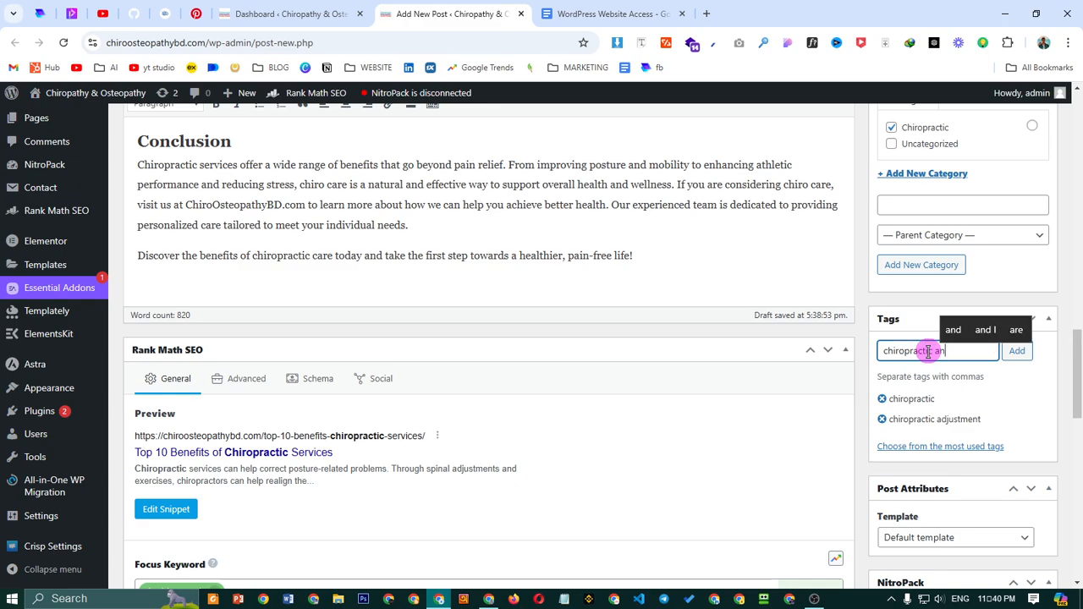
pyautogui.write('d osteopathic')
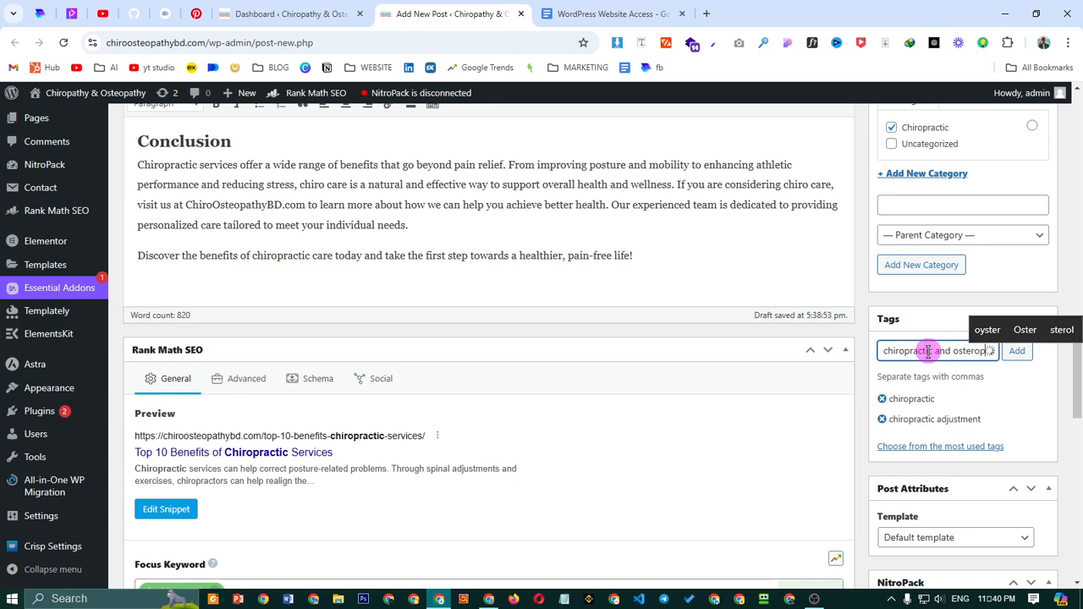
pyautogui.write(' cent')
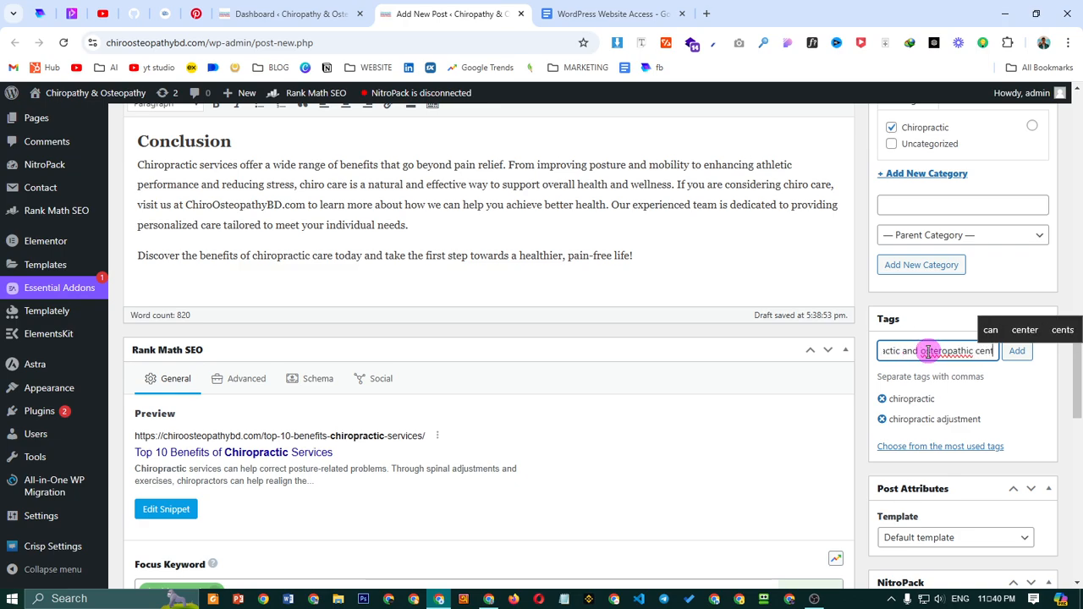
pyautogui.write('re')
pyautogui.press('Return')
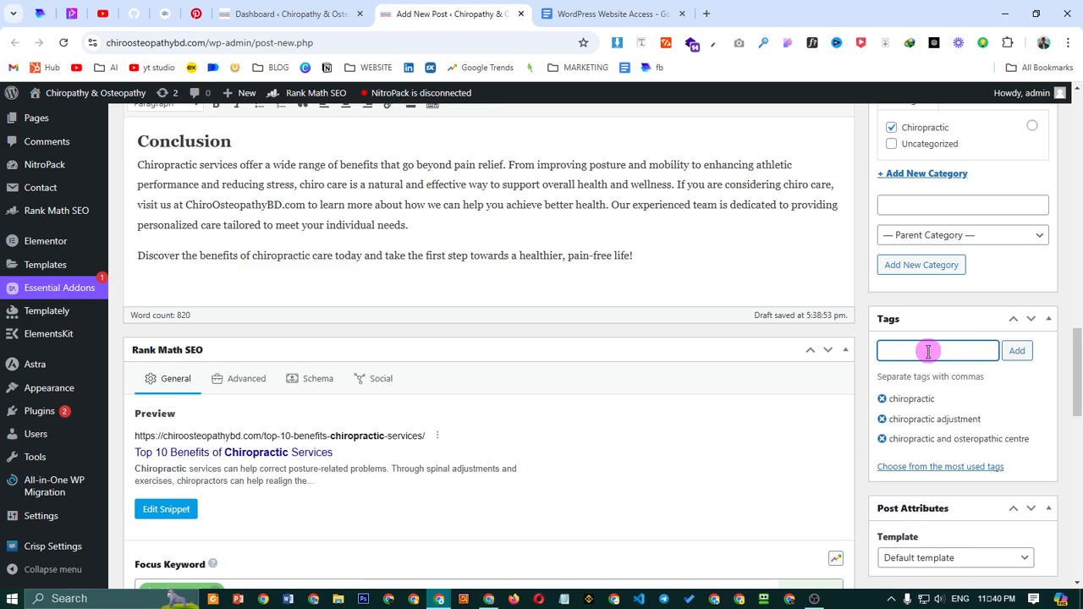
# Review the remaining post settings and publish the post
pyautogui.scroll(-4, 931, 356)
pyautogui.scroll(-2, 990, 338)
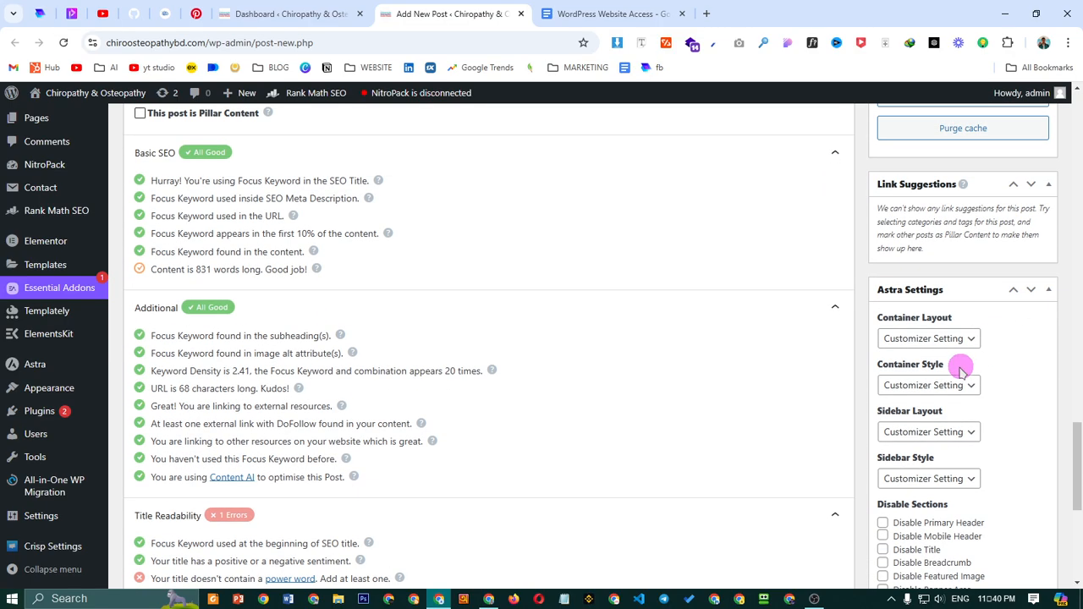
pyautogui.scroll(-5, 963, 372)
pyautogui.scroll(7, 954, 474)
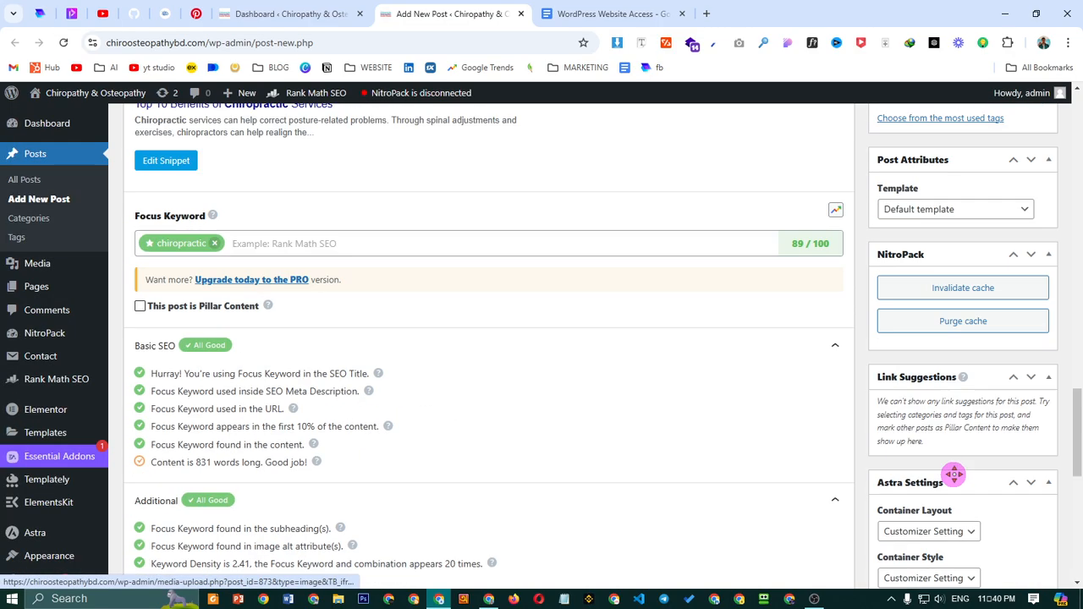
pyautogui.scroll(15, 953, 474)
pyautogui.click(1010, 326)
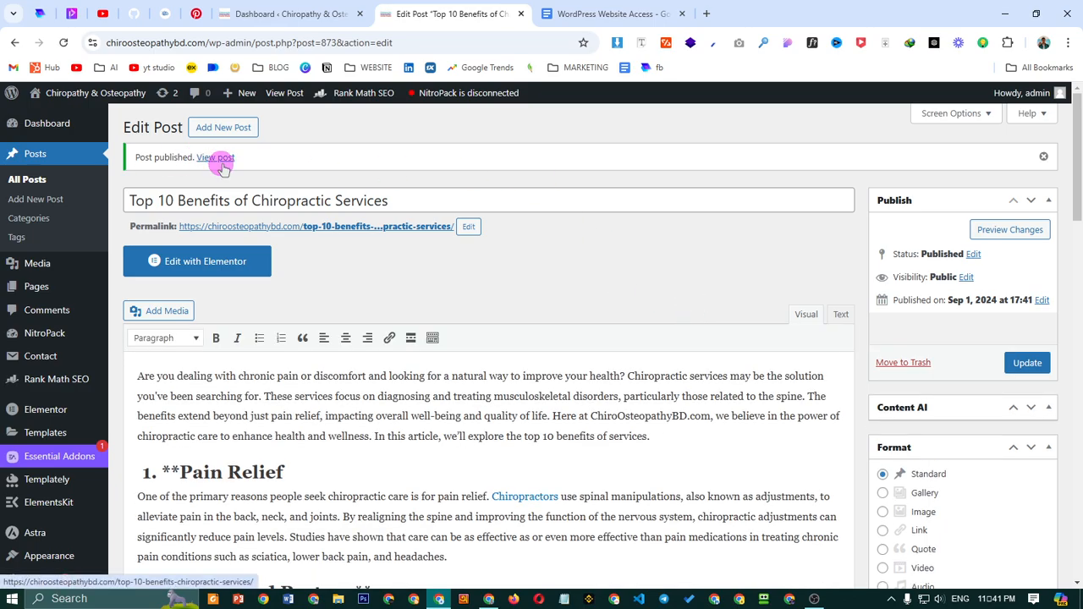
# Open the live page of the published post in a new browser tab and switch to it
pyautogui.rightClick(218, 159)
pyautogui.click(318, 179)
pyautogui.click(562, 13)
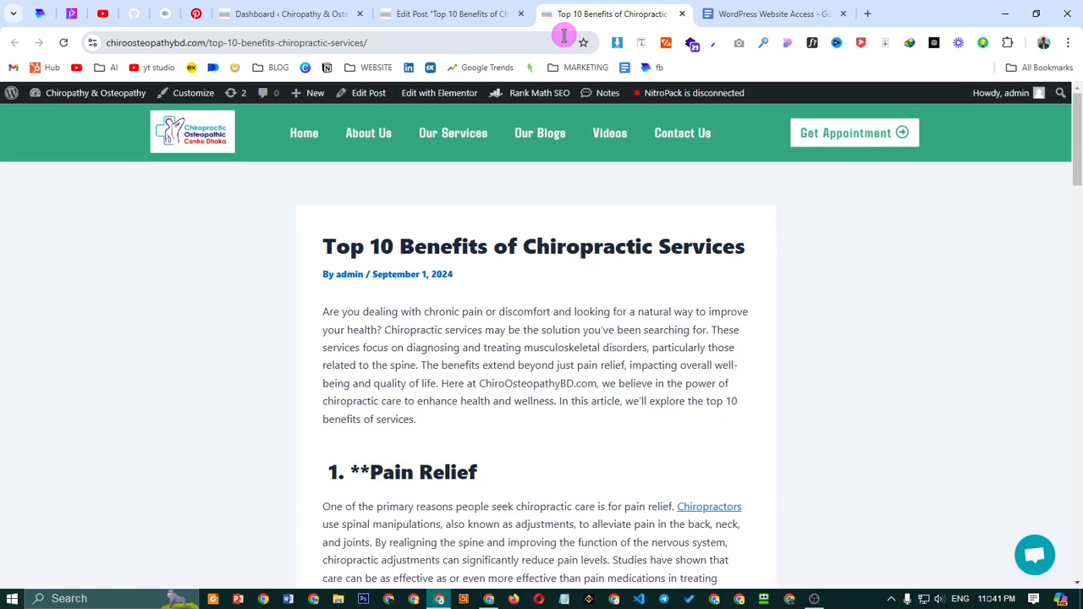
# Look through the published post on the live site, checking its content from the title down to the footer
pyautogui.scroll(-10, 474, 398)
pyautogui.scroll(-15, 475, 399)
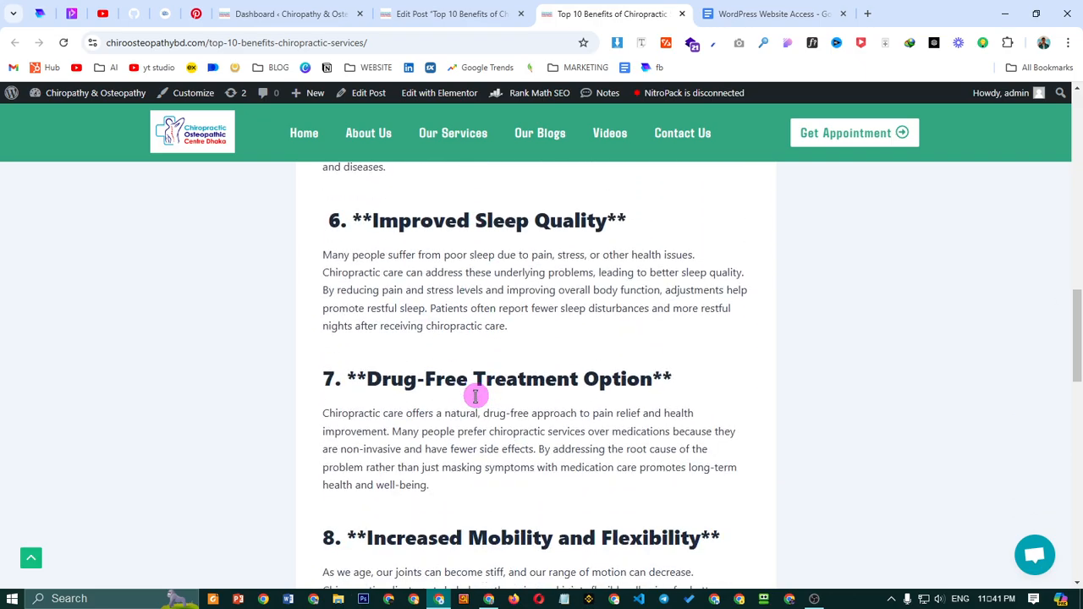
pyautogui.scroll(-5, 476, 400)
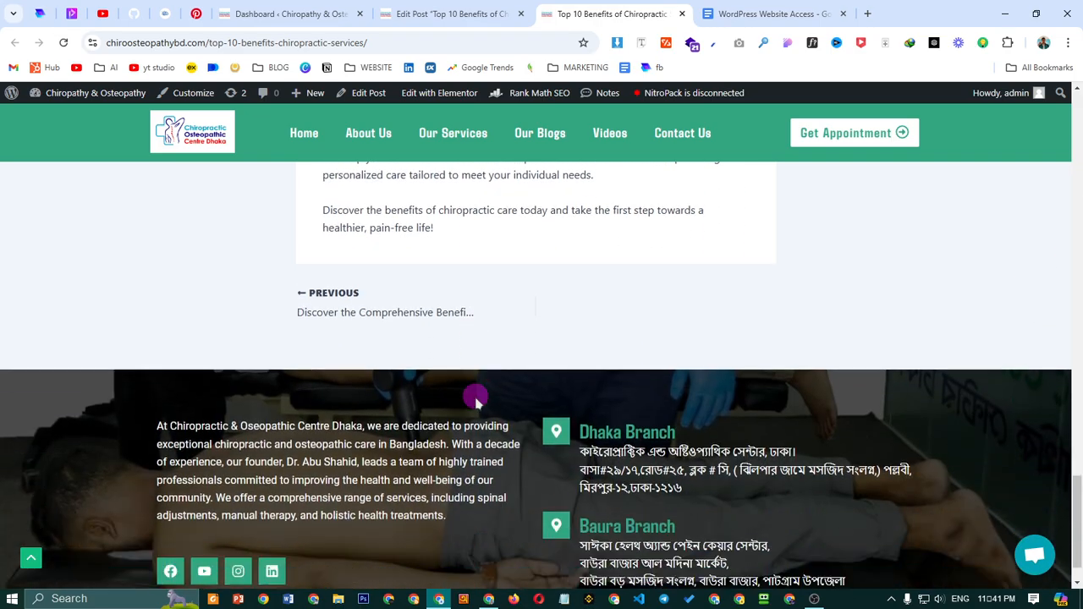
pyautogui.scroll(15, 490, 457)
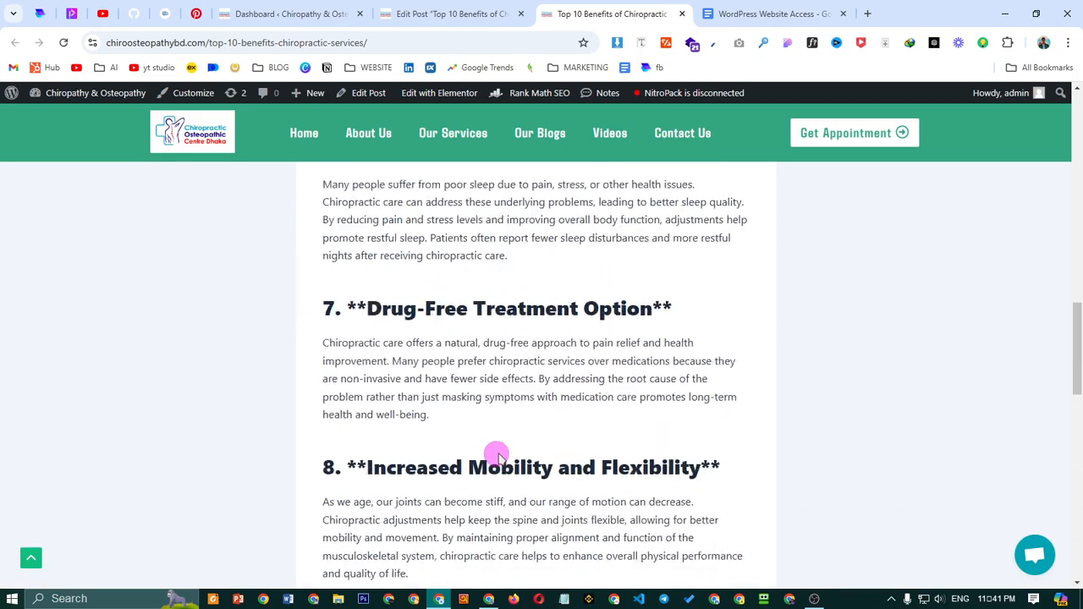
pyautogui.scroll(5, 498, 457)
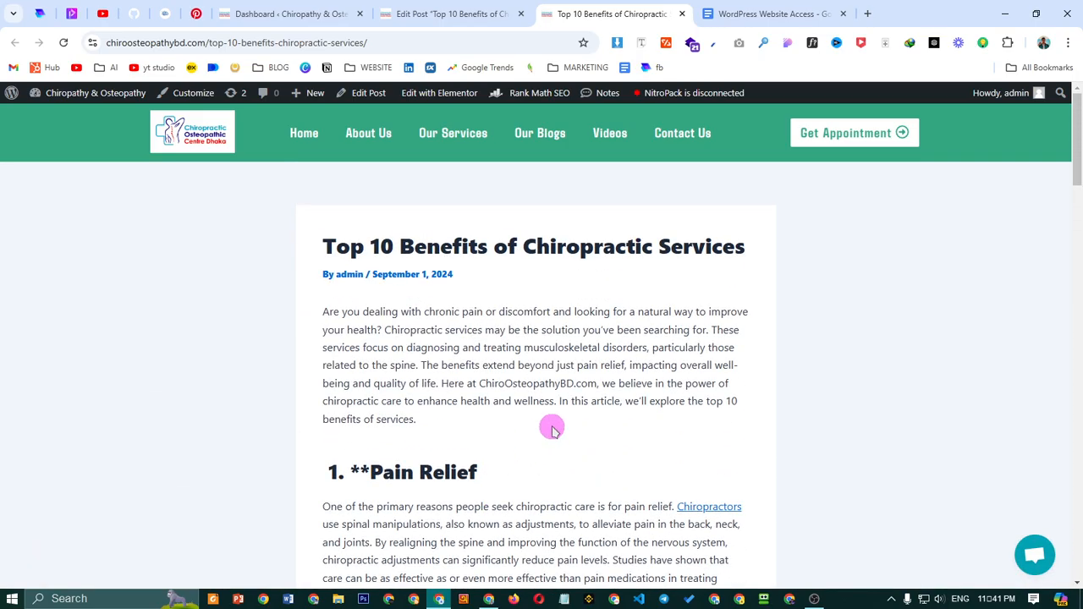
pyautogui.scroll(-15, 551, 322)
pyautogui.scroll(-5, 554, 334)
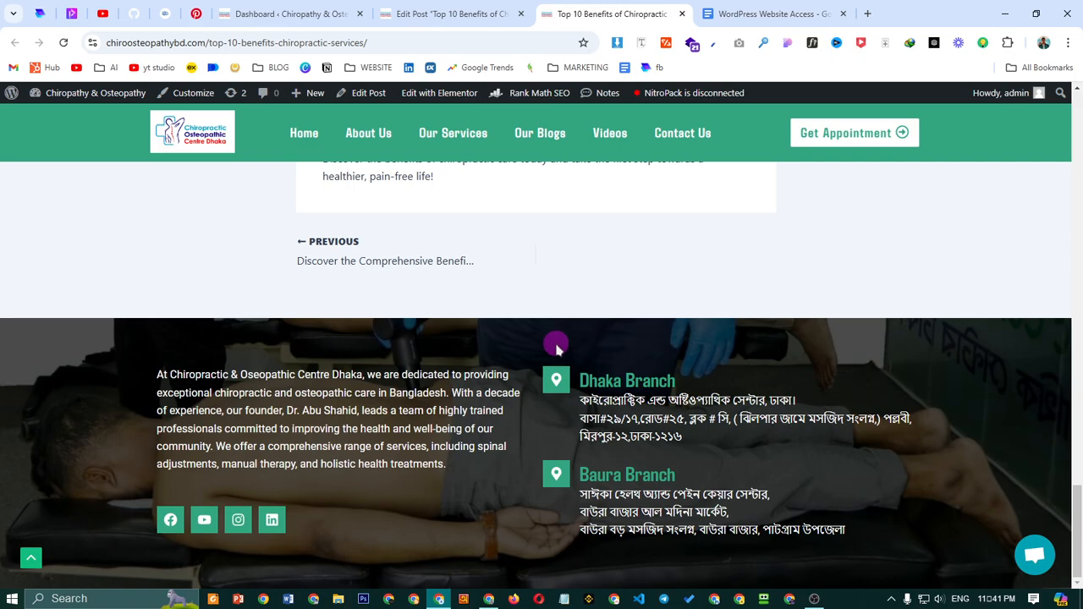
pyautogui.scroll(20, 556, 345)
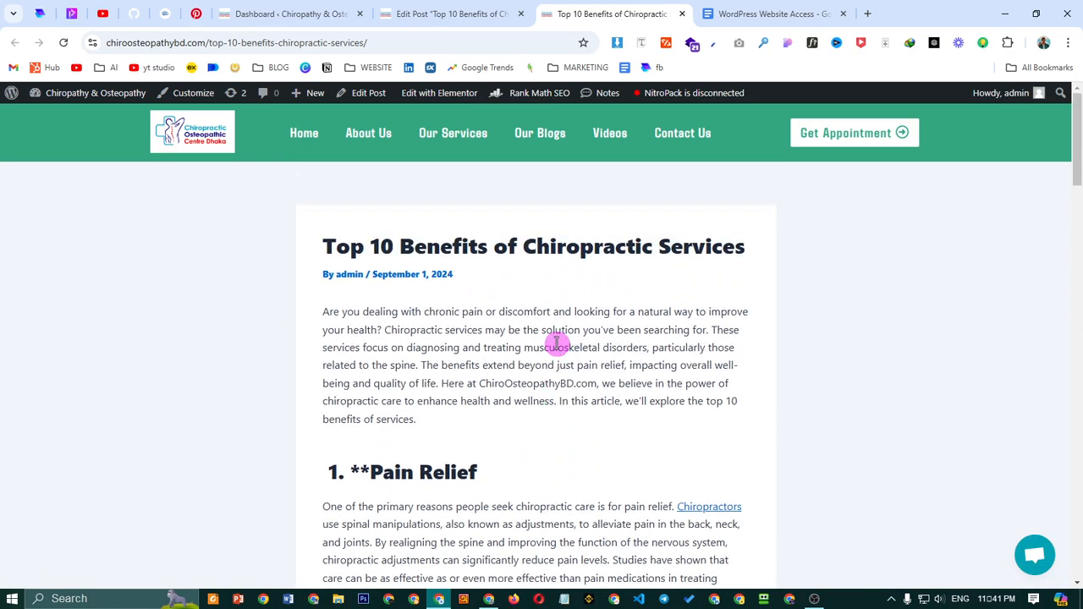